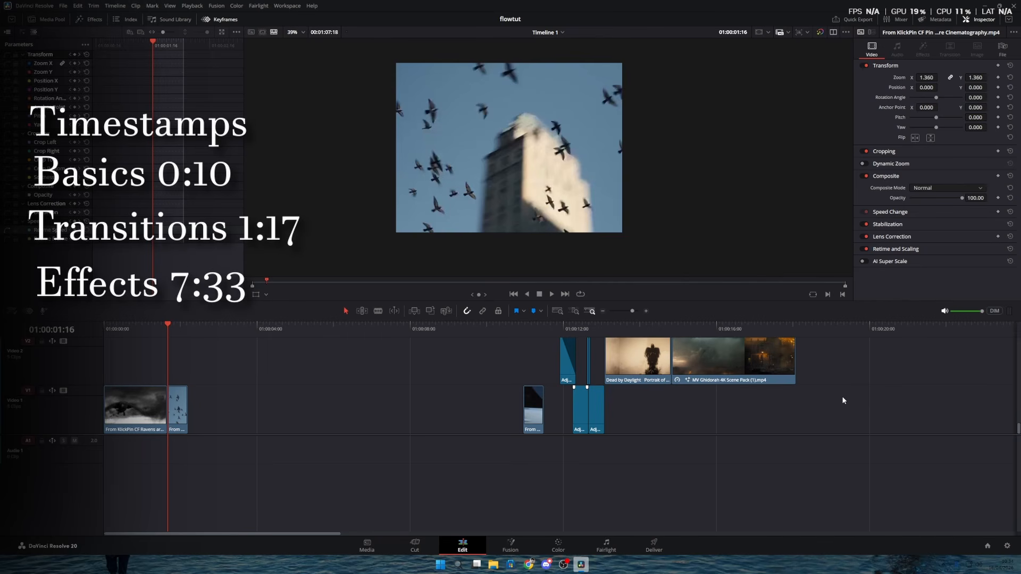
Review the project's timeline resolution and frame rate in the master project settings without changing anything.
{"action": "left_click", "coordinate": [1010, 549]}
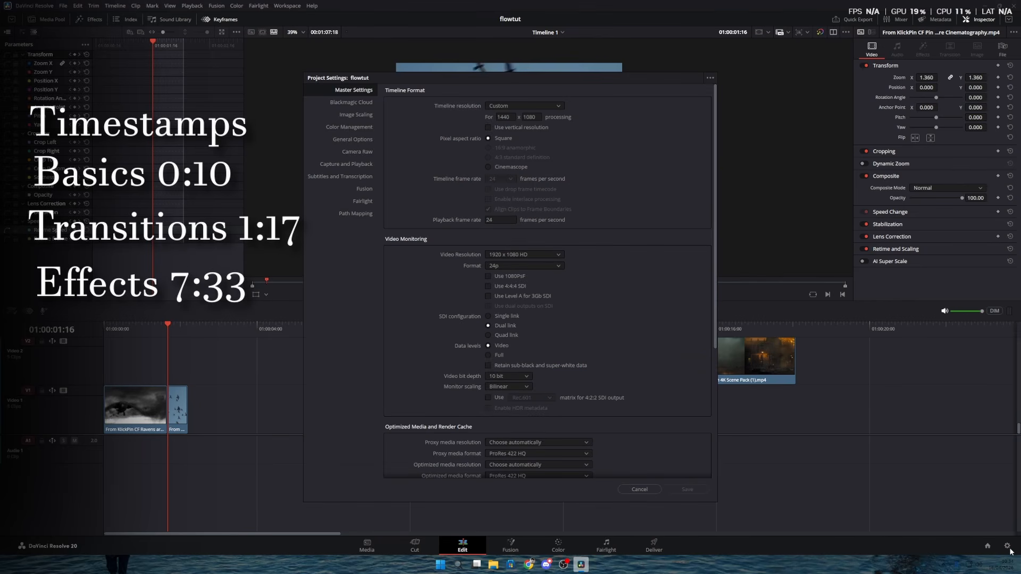
{"action": "left_click", "coordinate": [635, 488]}
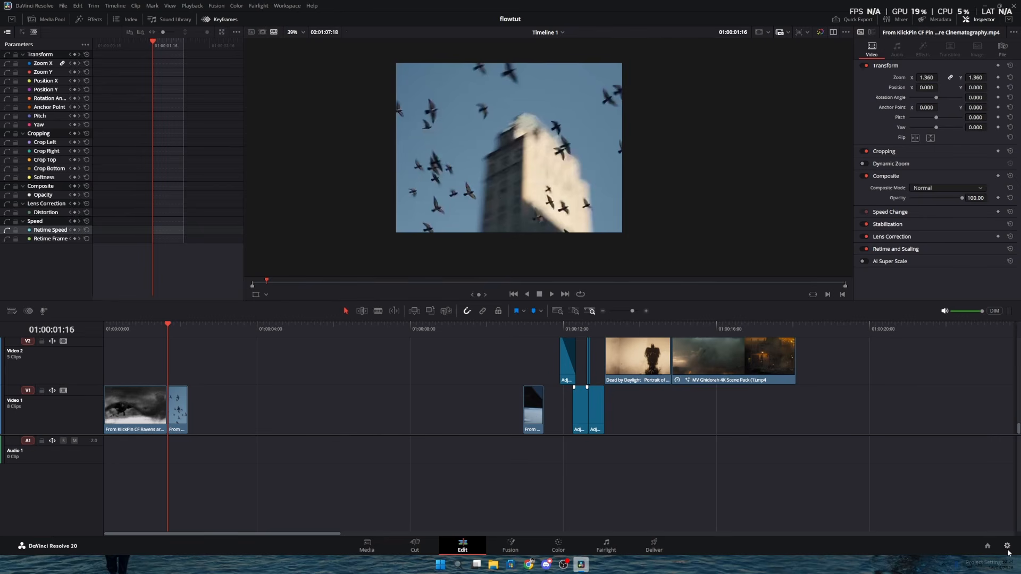
{"action": "left_click", "coordinate": [1007, 547]}
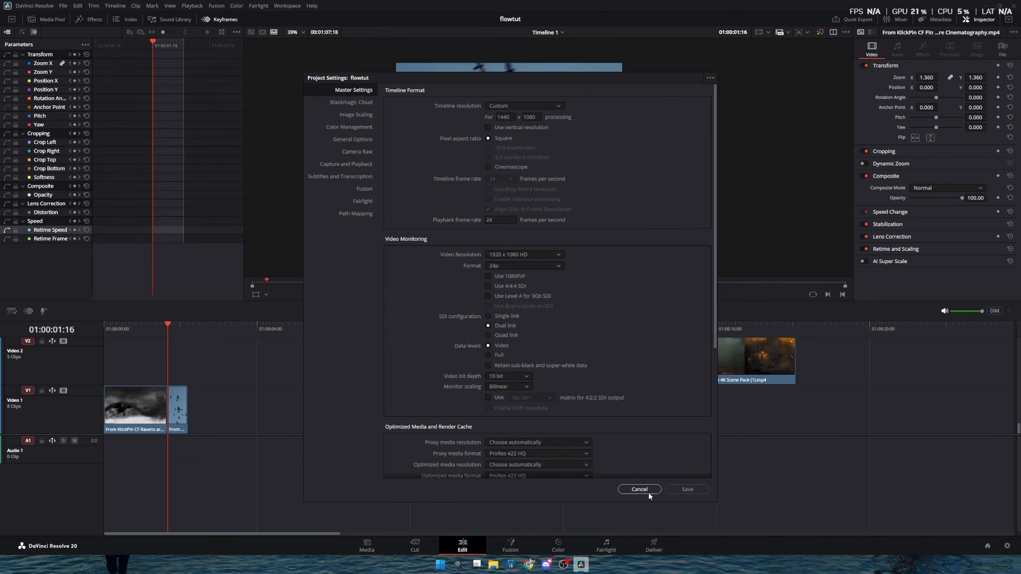
{"action": "left_click", "coordinate": [649, 493]}
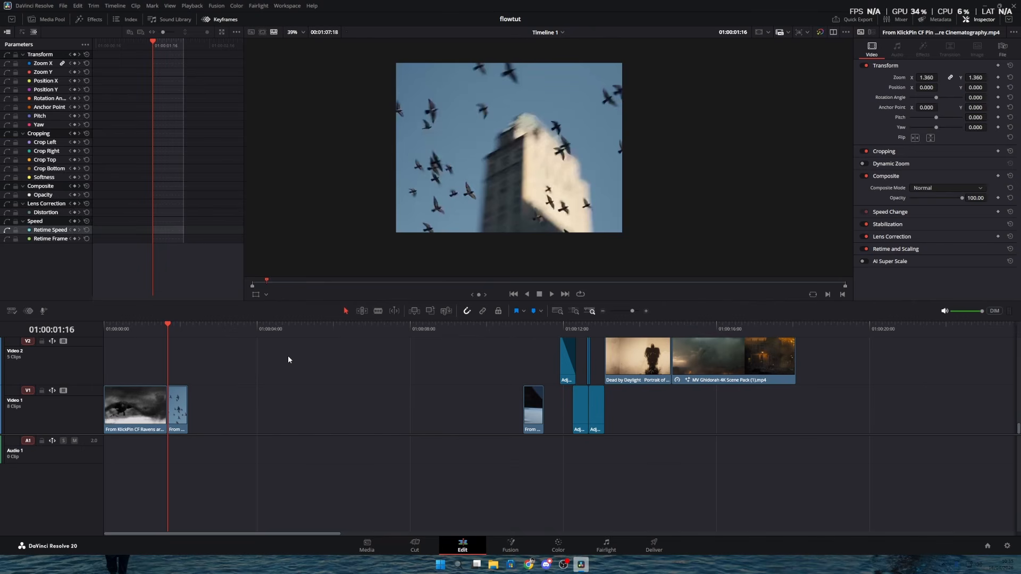
Park the playhead on the raven clip and inspect its Retime Process and Motion Estimation options.
{"action": "left_click_drag", "start_coordinate": [240, 407], "coordinate": [136, 381]}
{"action": "left_click", "coordinate": [301, 409]}
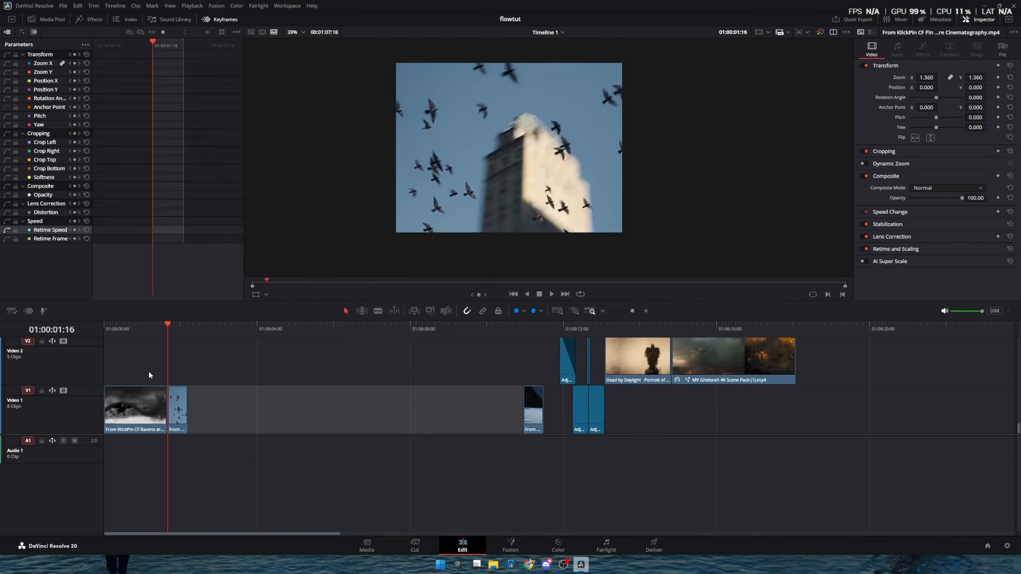
{"action": "left_click_drag", "start_coordinate": [109, 326], "coordinate": [140, 358]}
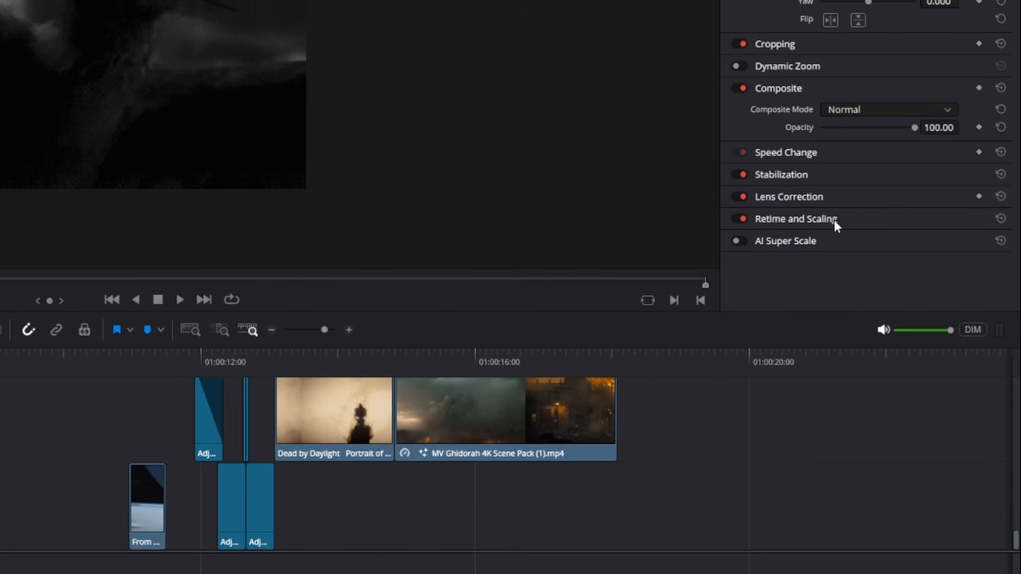
{"action": "left_click", "coordinate": [834, 219]}
{"action": "scroll", "coordinate": [855, 193], "scroll_direction": "down", "scroll_amount": 1}
{"action": "left_click", "coordinate": [854, 202]}
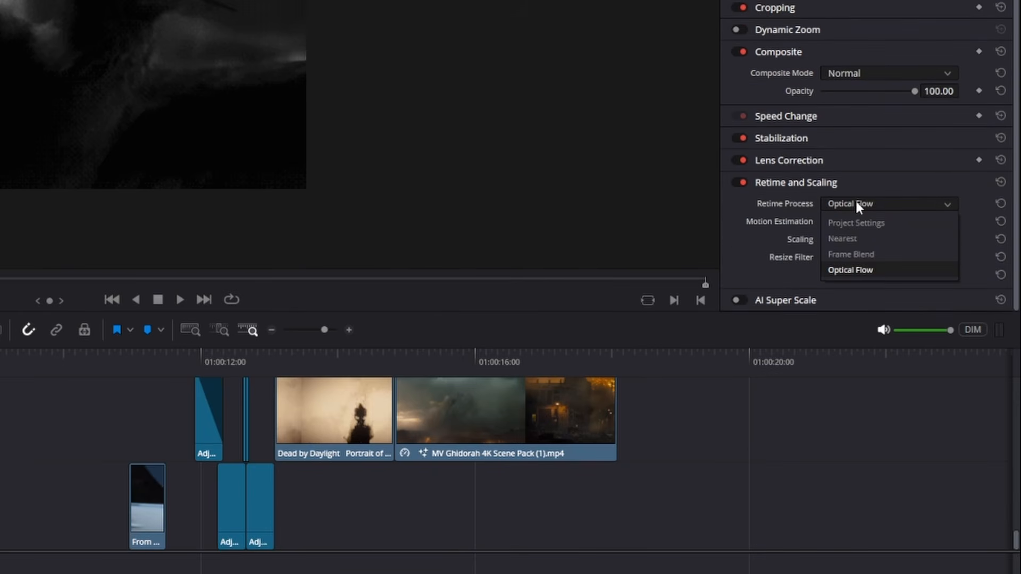
{"action": "left_click", "coordinate": [855, 203]}
{"action": "left_click", "coordinate": [857, 222]}
{"action": "left_click", "coordinate": [857, 222]}
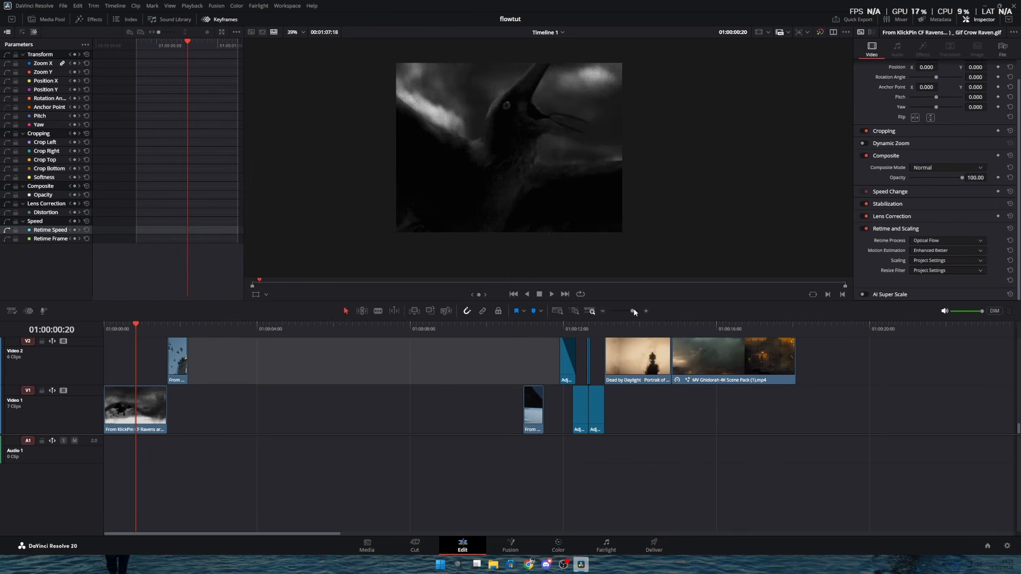
Show the raven clip's retime controls, then add a speed point and pull it earlier to speed up the opening segment.
{"action": "left_click_drag", "start_coordinate": [633, 312], "coordinate": [634, 313]}
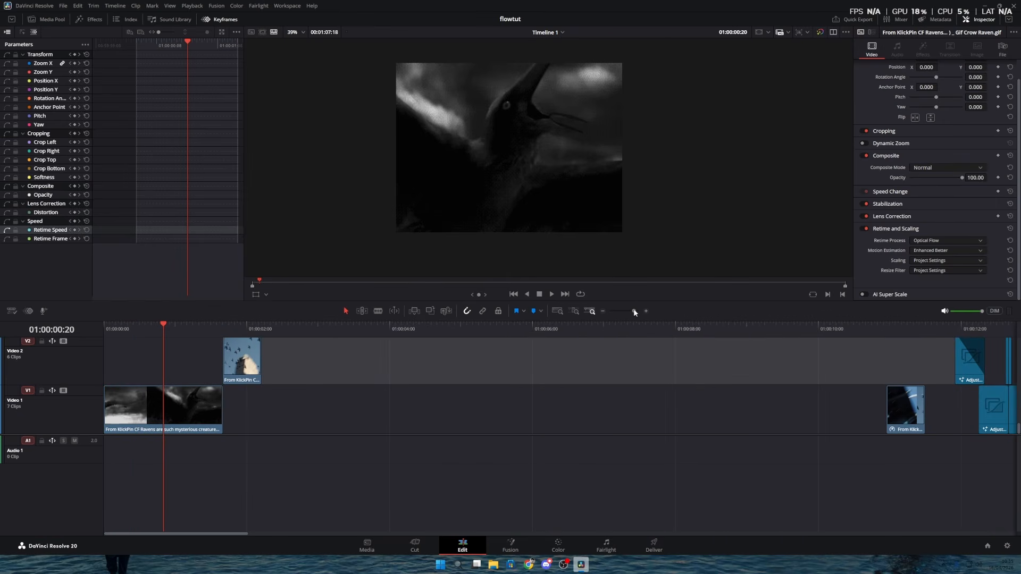
{"action": "right_click", "coordinate": [176, 410]}
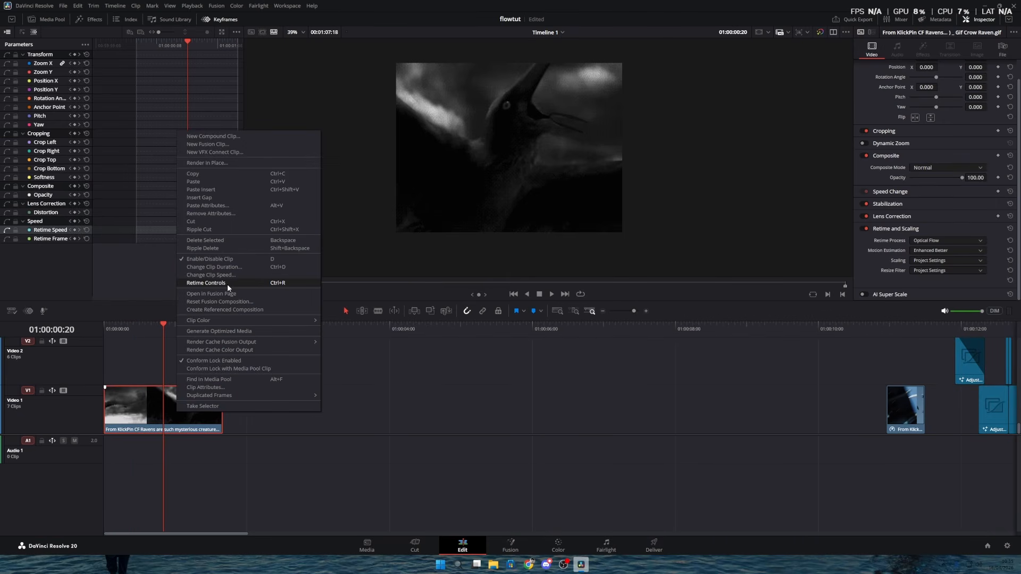
{"action": "left_click", "coordinate": [228, 284]}
{"action": "left_click", "coordinate": [172, 432]}
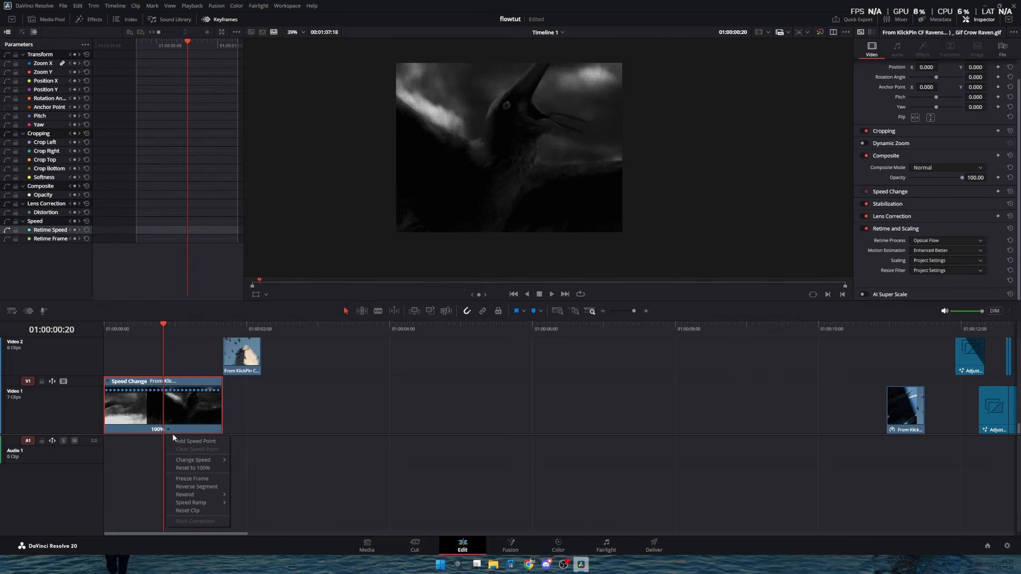
{"action": "left_click", "coordinate": [165, 437]}
{"action": "left_click_drag", "start_coordinate": [161, 432], "coordinate": [149, 430]}
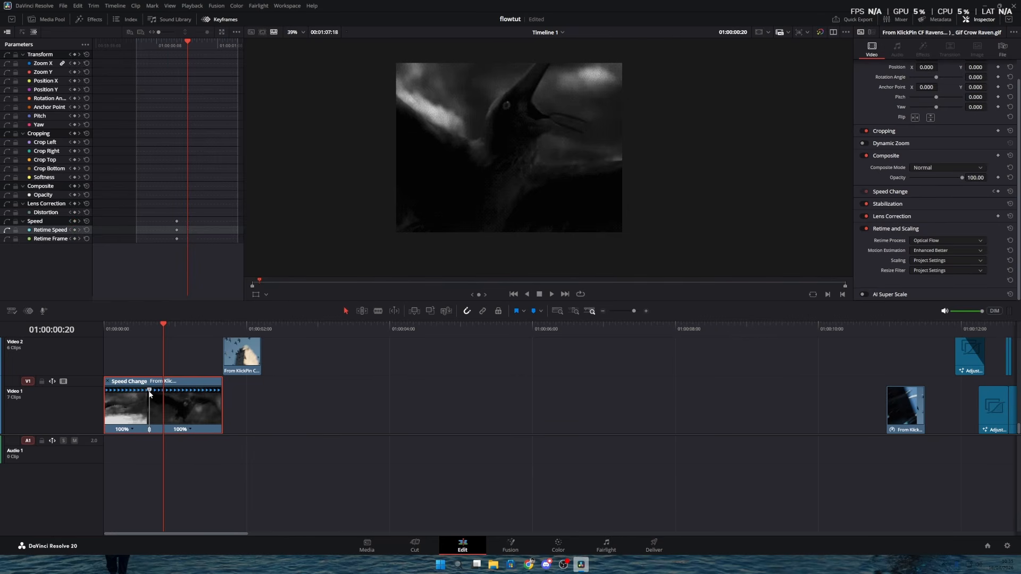
{"action": "left_click_drag", "start_coordinate": [150, 390], "coordinate": [125, 393]}
Add a second speed point at the playhead and slow the raven clip's middle segment to 50%.
{"action": "left_click", "coordinate": [166, 430]}
{"action": "left_click", "coordinate": [187, 441]}
{"action": "left_click", "coordinate": [151, 430]}
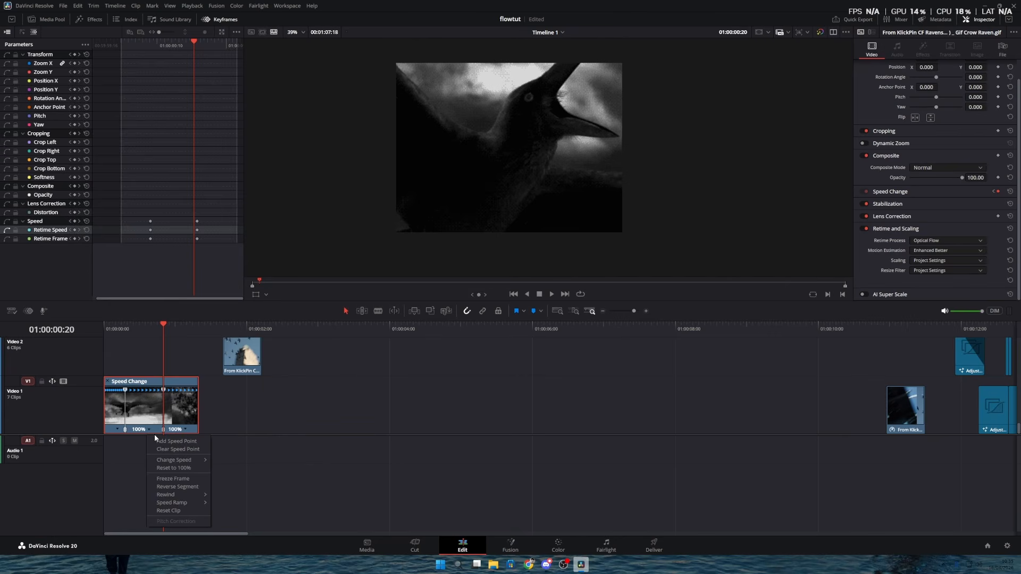
{"action": "left_click_drag", "start_coordinate": [163, 431], "coordinate": [186, 433]}
{"action": "left_click_drag", "start_coordinate": [230, 388], "coordinate": [213, 391]}
Play the speed-ramped raven clip from the start of the timeline and review its final part.
{"action": "left_click_drag", "start_coordinate": [121, 331], "coordinate": [105, 332]}
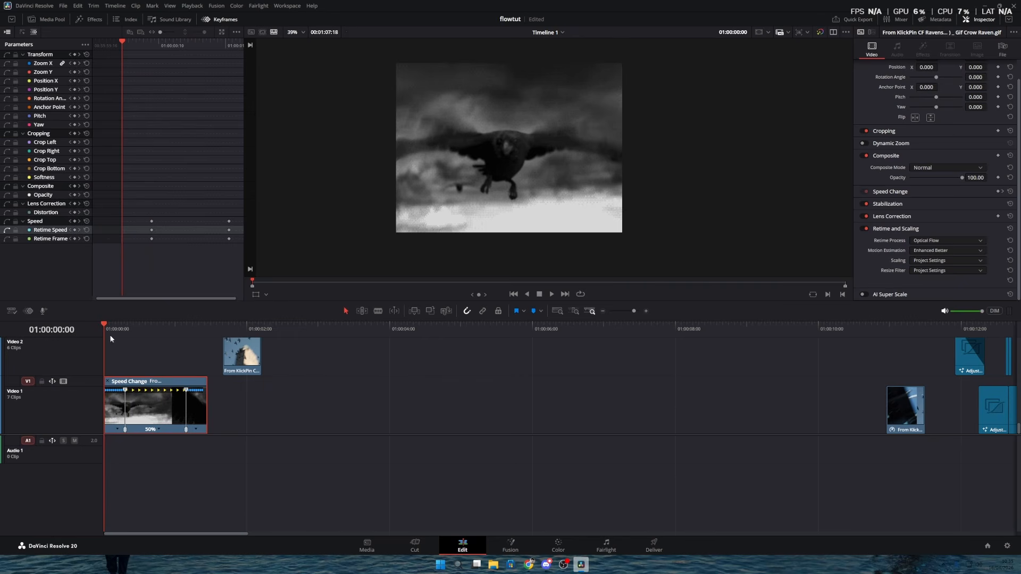
{"action": "key", "text": "space"}
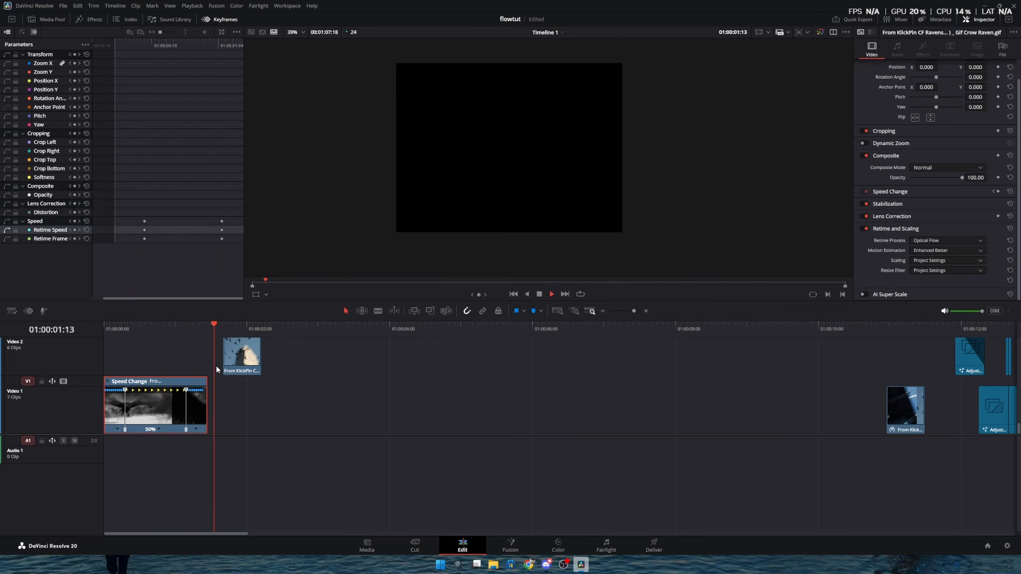
{"action": "left_click", "coordinate": [181, 330]}
{"action": "left_click", "coordinate": [175, 329]}
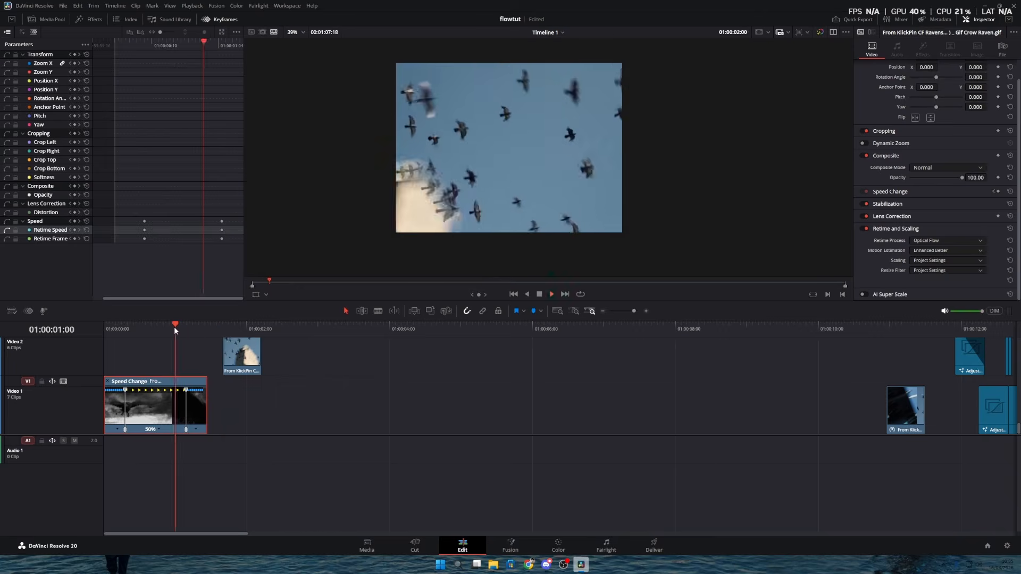
{"action": "left_click", "coordinate": [166, 333]}
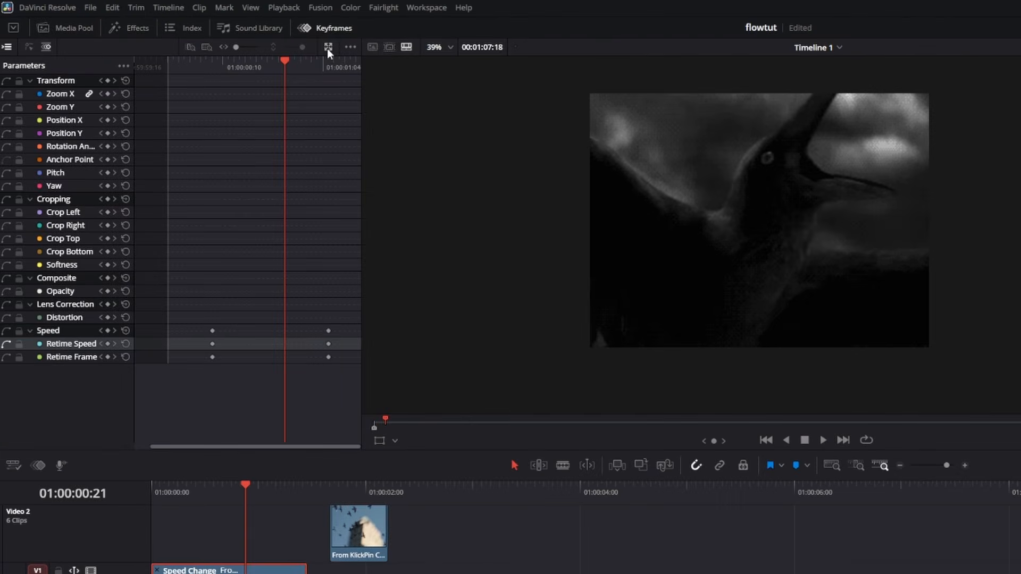
Smooth both speed-change keyframes on the raven clip's Retime Speed curve and shorten their handles for steeper ramps.
{"action": "left_click", "coordinate": [221, 32]}
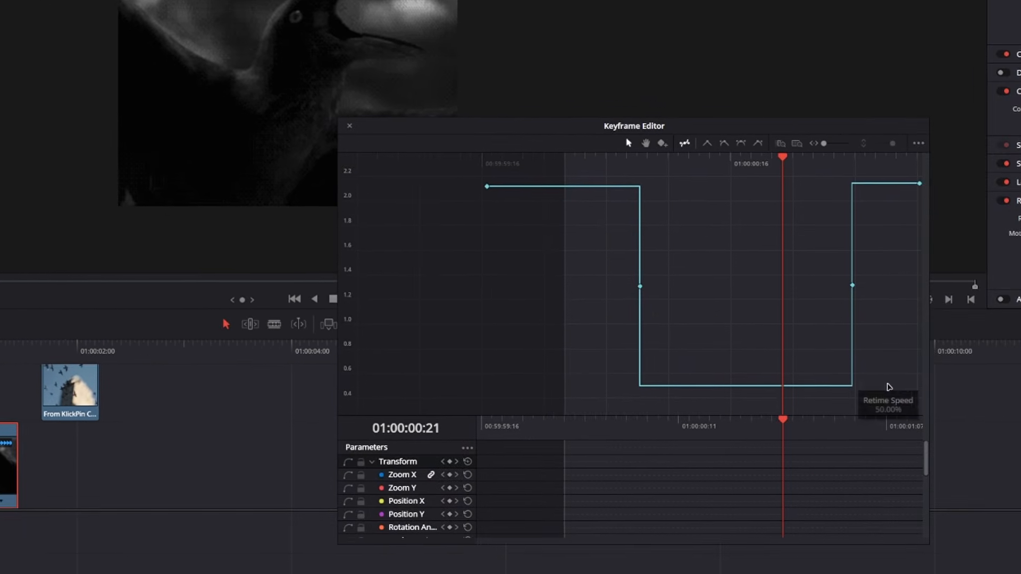
{"action": "left_click_drag", "start_coordinate": [875, 364], "coordinate": [581, 248]}
{"action": "left_click", "coordinate": [709, 129]}
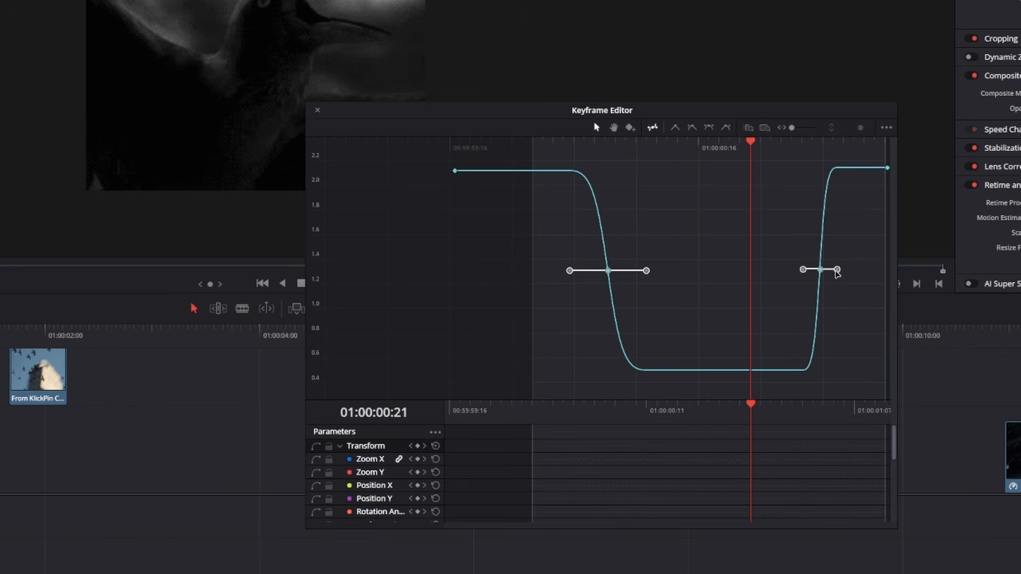
{"action": "left_click_drag", "start_coordinate": [836, 270], "coordinate": [813, 269]}
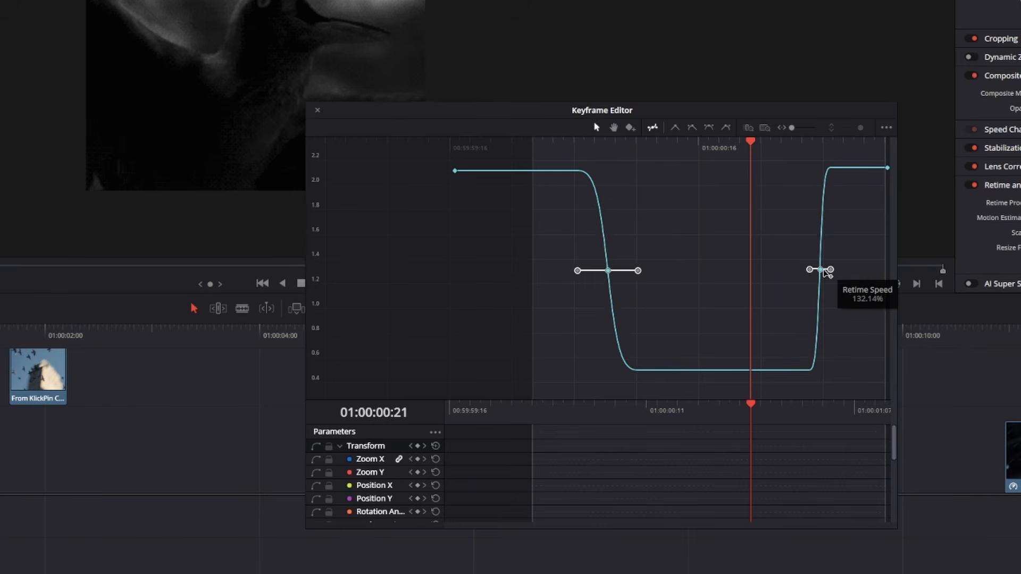
{"action": "left_click", "coordinate": [317, 111]}
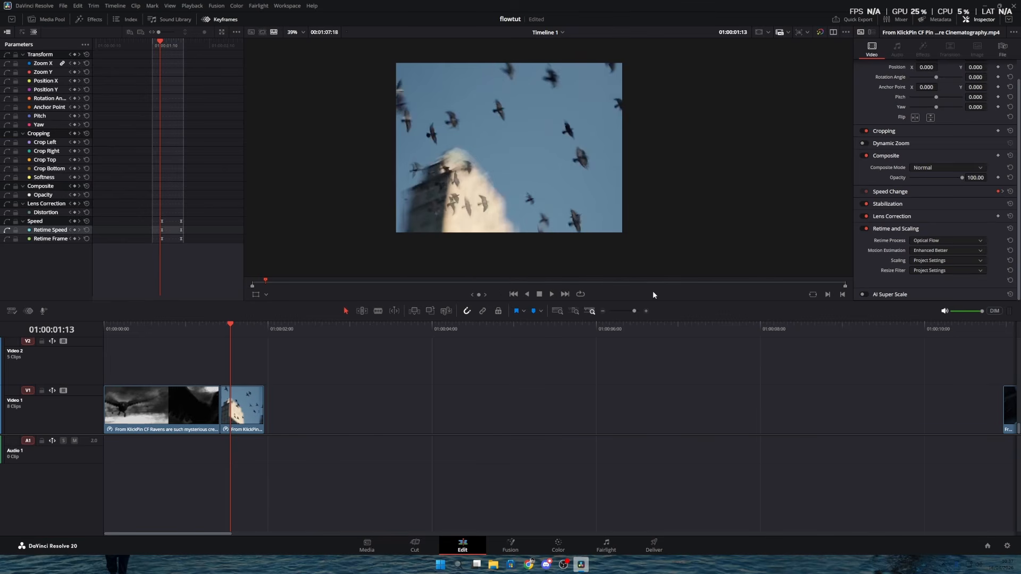
Place an adjustment clip on Video 2 over the end of the raven clip, finishing at the cut to the birds clip.
{"action": "left_click", "coordinate": [87, 19]}
{"action": "left_click", "coordinate": [24, 97]}
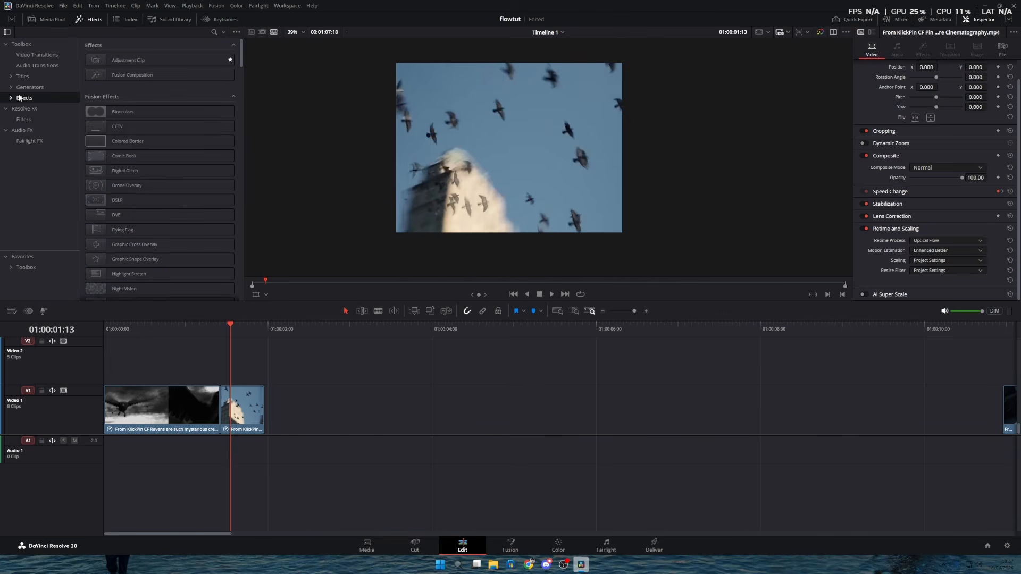
{"action": "left_click", "coordinate": [26, 89]}
{"action": "left_click", "coordinate": [25, 96]}
{"action": "left_click_drag", "start_coordinate": [132, 65], "coordinate": [266, 380]}
{"action": "left_click_drag", "start_coordinate": [591, 354], "coordinate": [177, 368]}
{"action": "left_click", "coordinate": [195, 364]}
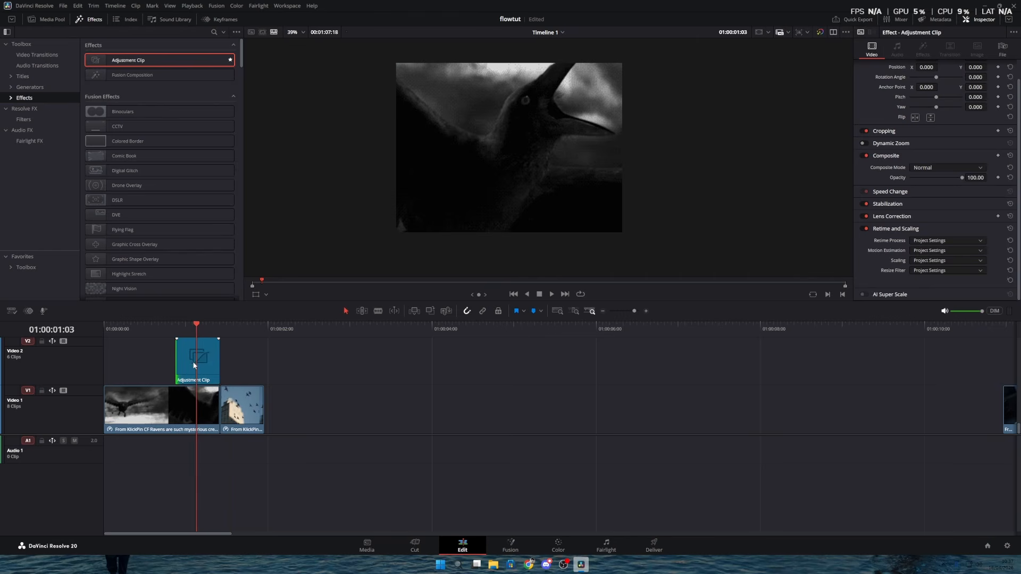
Open the adjustment clip in Fusion and add a Transform node between MediaIn1 and MediaOut1.
{"action": "right_click", "coordinate": [194, 366]}
{"action": "left_click", "coordinate": [184, 375]}
{"action": "right_click", "coordinate": [198, 366]}
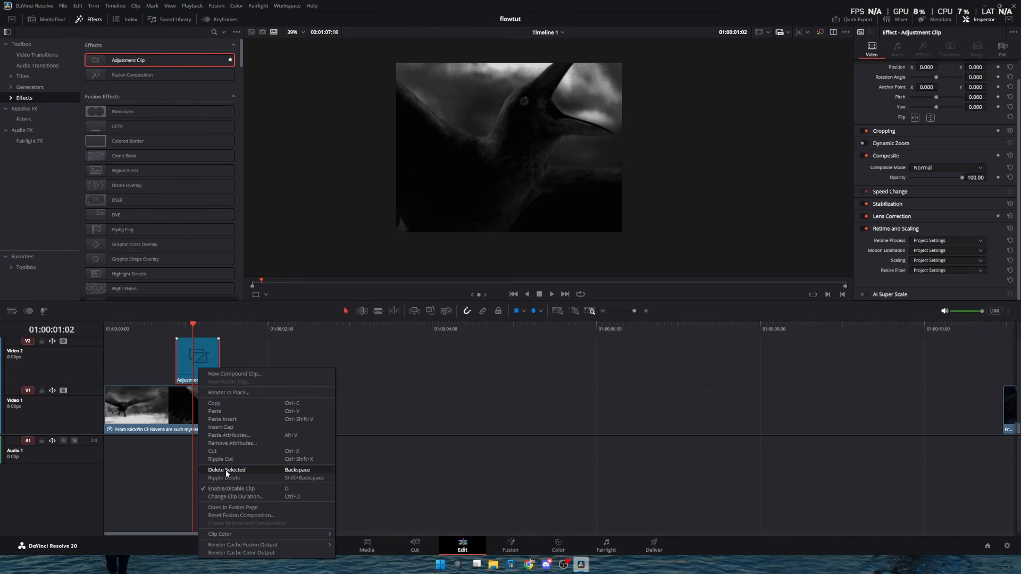
{"action": "left_click", "coordinate": [228, 507]}
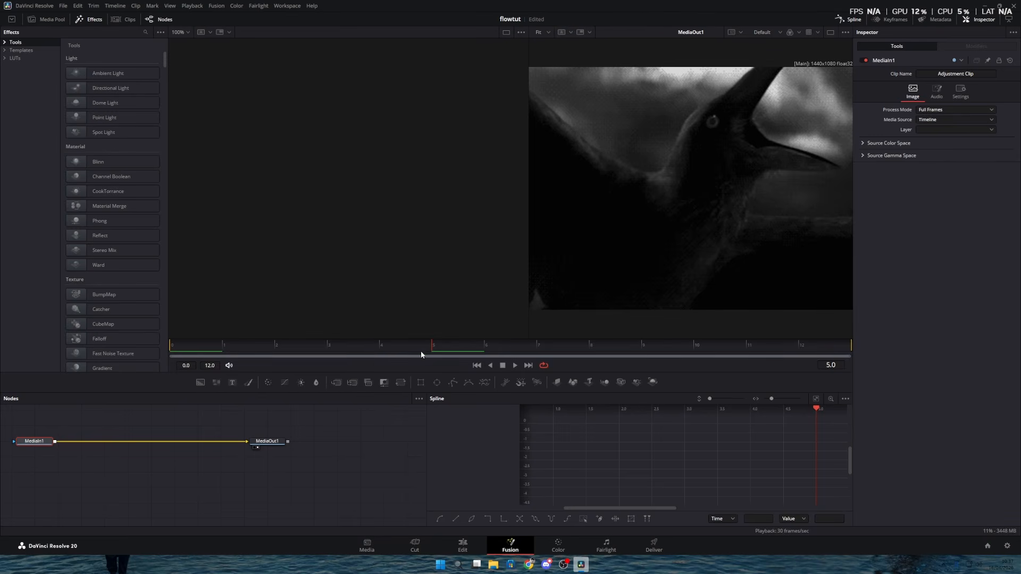
{"action": "left_click_drag", "start_coordinate": [421, 355], "coordinate": [839, 352]}
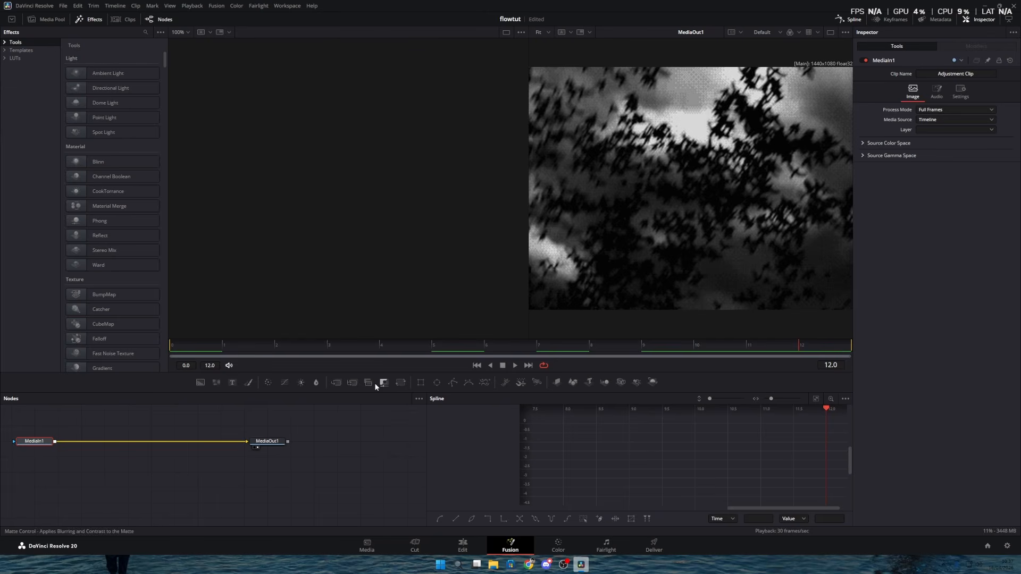
{"action": "left_click", "coordinate": [401, 382]}
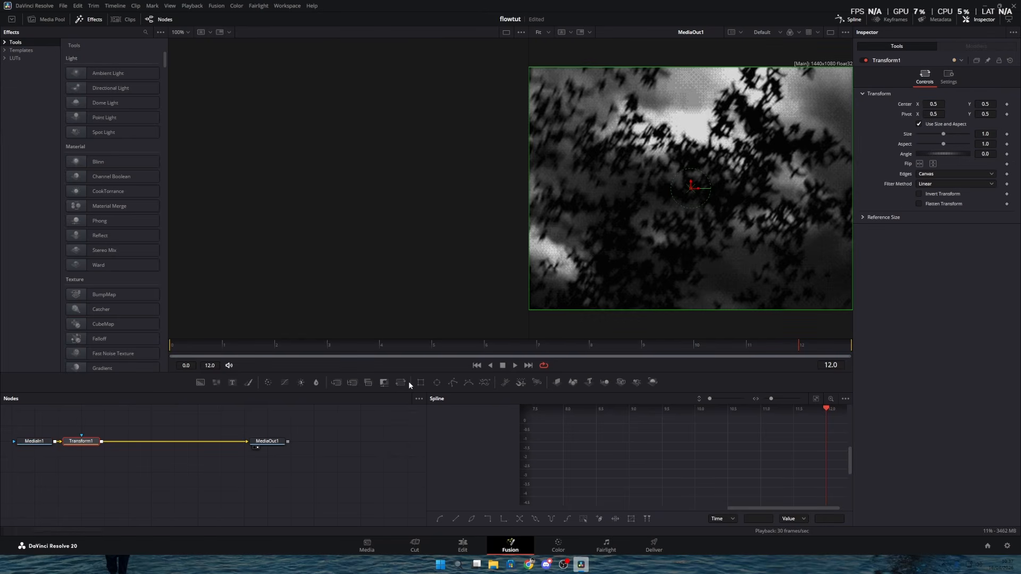
Keyframe the Transform's Center, Pivot and Size at frame 12 and again at frame 7.
{"action": "left_click", "coordinate": [1006, 105]}
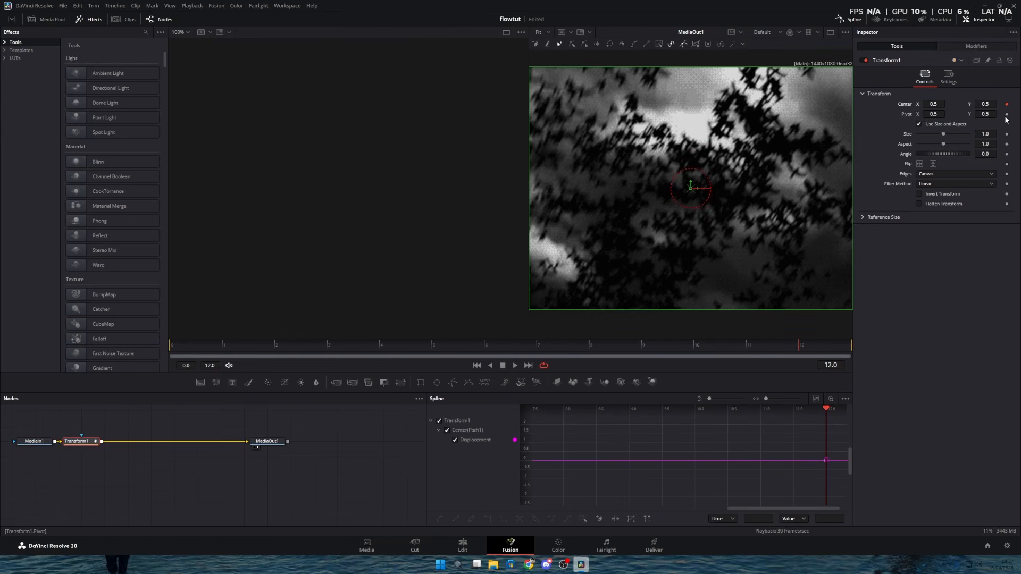
{"action": "left_click", "coordinate": [1006, 114]}
{"action": "left_click", "coordinate": [1006, 134]}
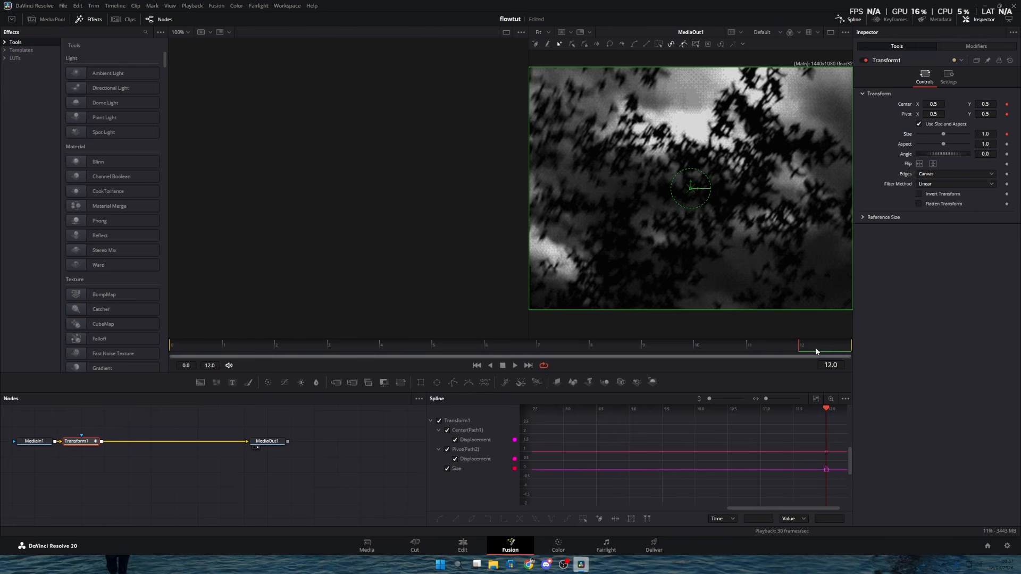
{"action": "left_click_drag", "start_coordinate": [815, 346], "coordinate": [578, 358]}
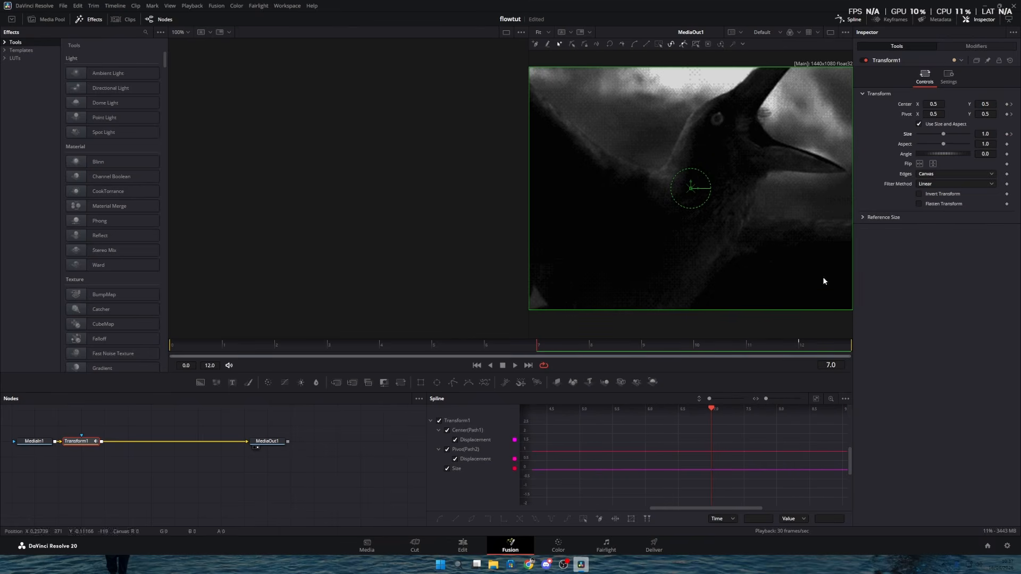
{"action": "left_click", "coordinate": [1006, 134]}
{"action": "left_click", "coordinate": [1006, 114]}
{"action": "left_click", "coordinate": [1006, 104]}
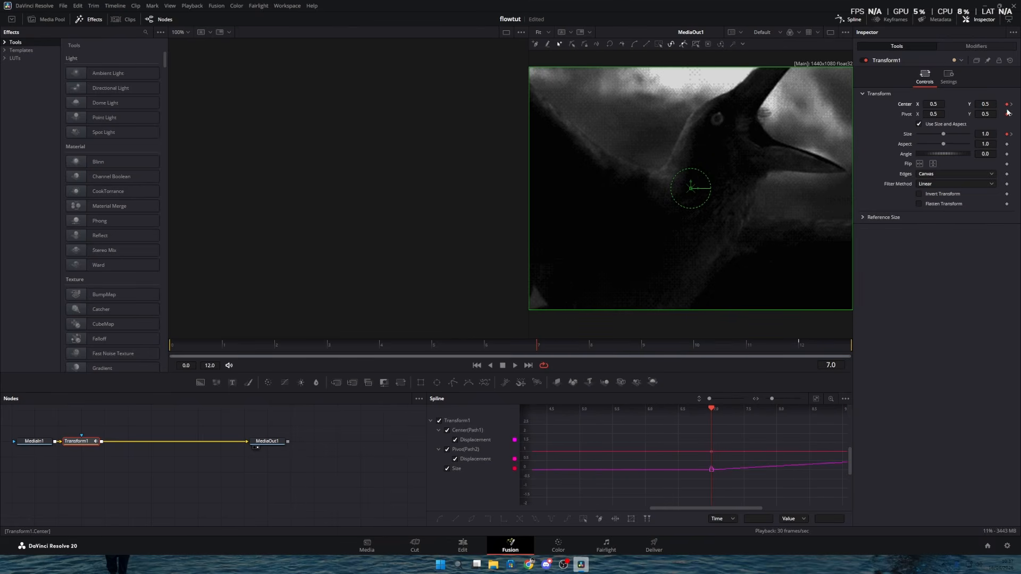
At frame 12, set the Transform's Center X to 0.25, Edges to Mirror and Size to 1.1.
{"action": "left_click", "coordinate": [809, 351]}
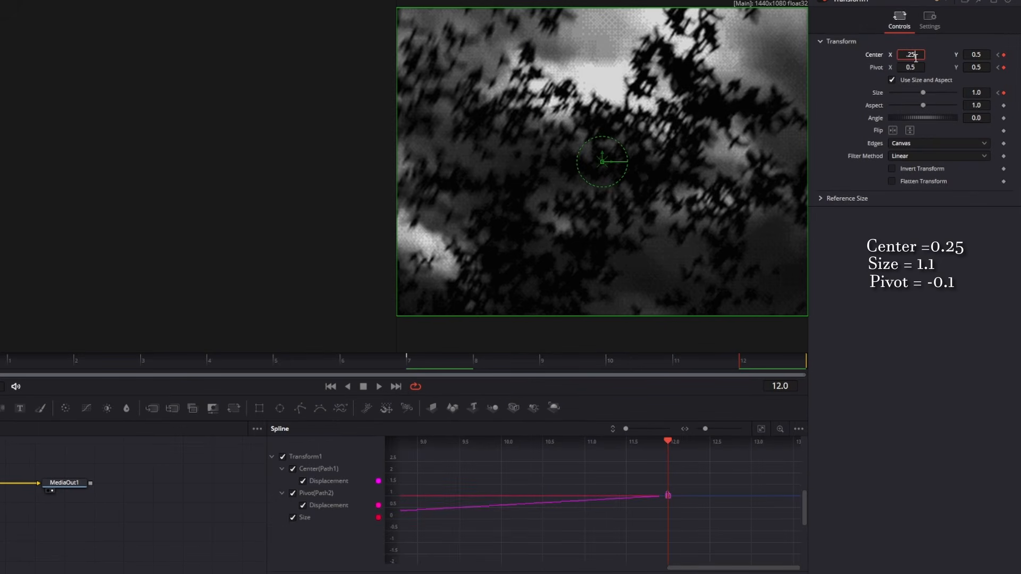
{"action": "key", "text": "Tab"}
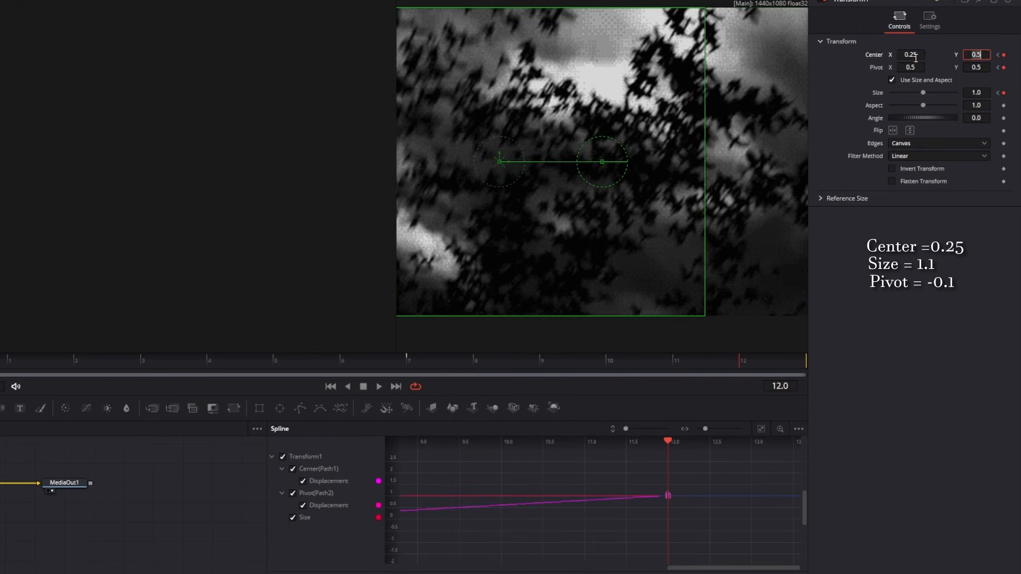
{"action": "left_click", "coordinate": [917, 143]}
{"action": "left_click", "coordinate": [914, 187]}
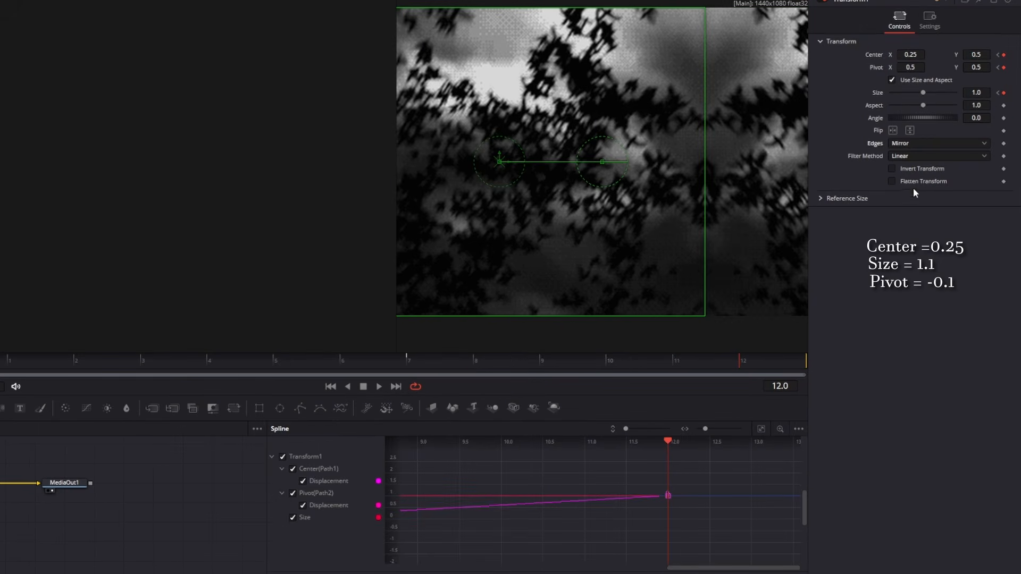
{"action": "left_click", "coordinate": [978, 93]}
{"action": "type", "text": "1.1"}
{"action": "key", "text": "Tab"}
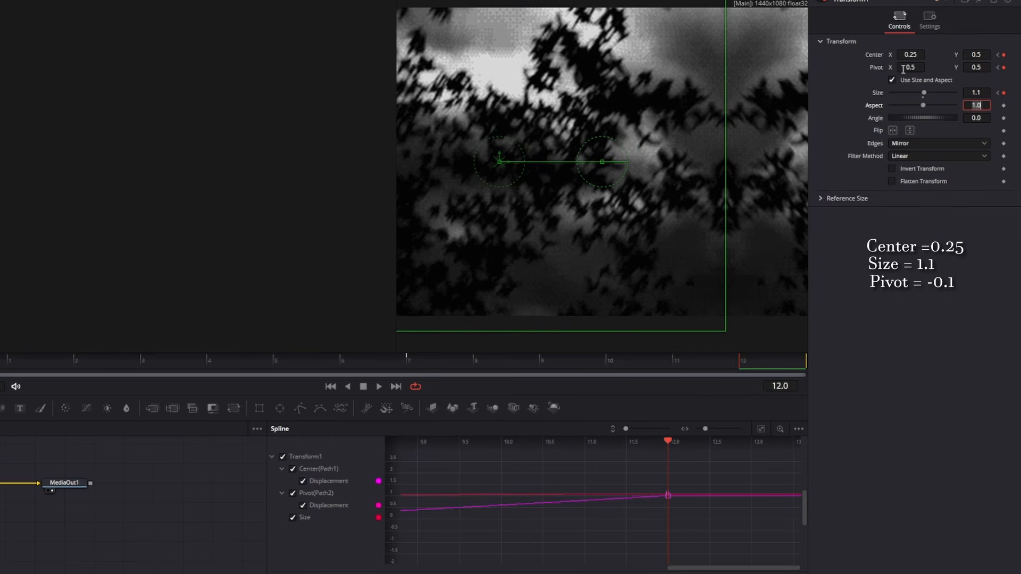
Set the Transform's Pivot X at frame 12 to -0.1 and fine-tune it to -0.049.
{"action": "left_click", "coordinate": [902, 68]}
{"action": "type", "text": "-0.1"}
{"action": "key", "text": "Tab"}
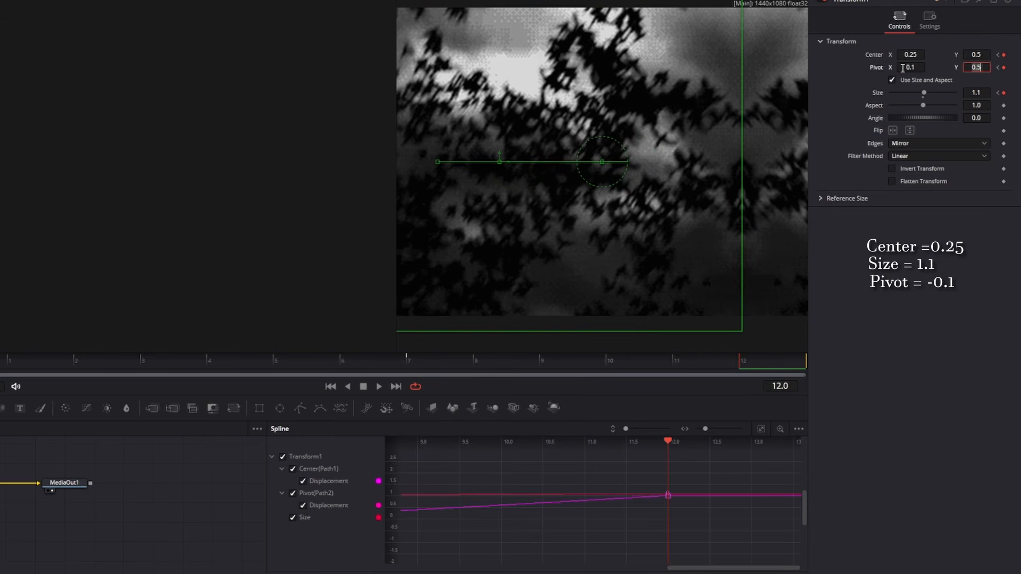
{"action": "left_click", "coordinate": [910, 68]}
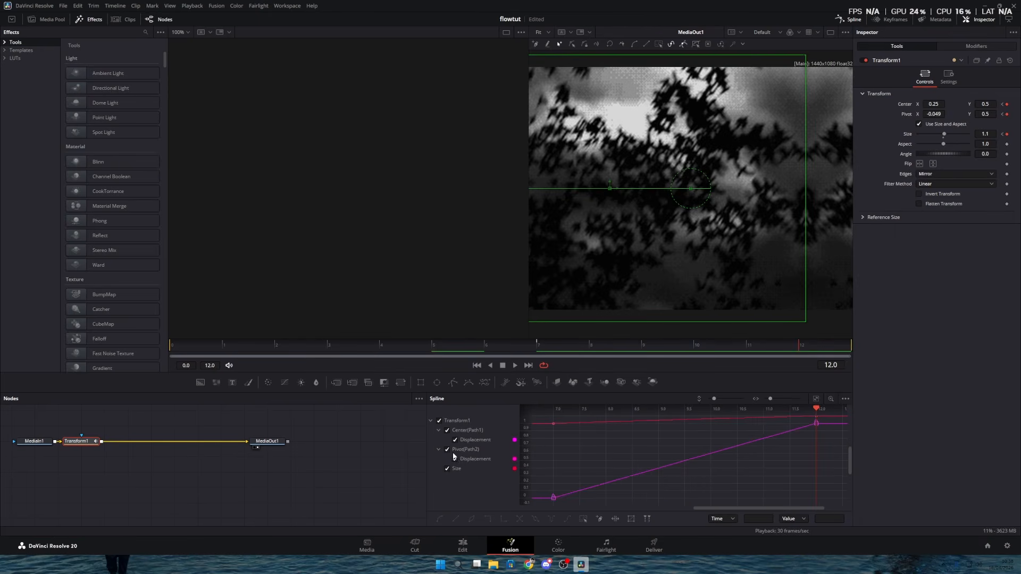
Isolate the Transform's Size curve in the Spline editor and flatten its keyframes into a smooth ease between frames 7 and 12.
{"action": "left_click", "coordinate": [849, 22]}
{"action": "left_click", "coordinate": [848, 20]}
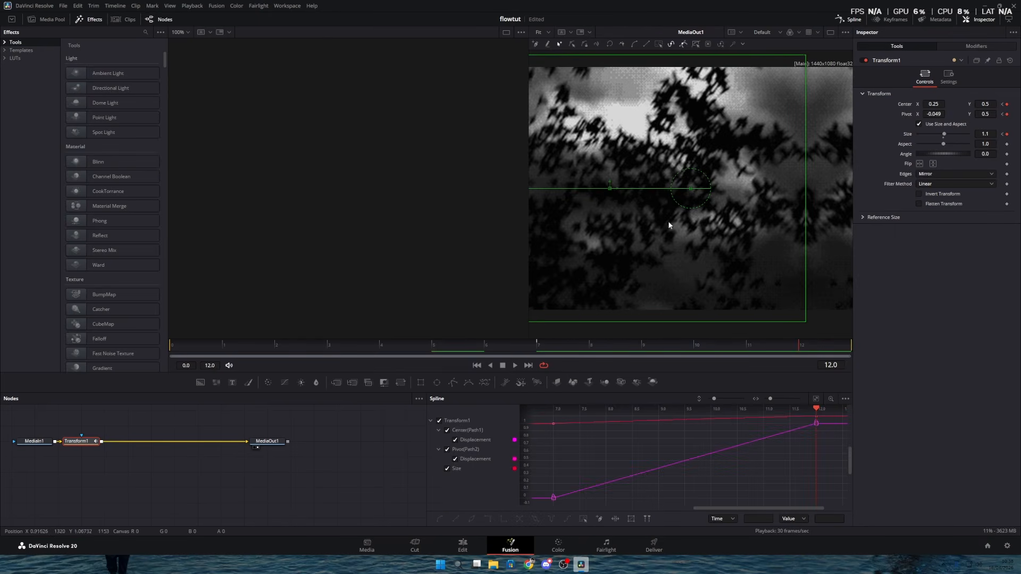
{"action": "left_click", "coordinate": [447, 430]}
{"action": "left_click", "coordinate": [446, 450]}
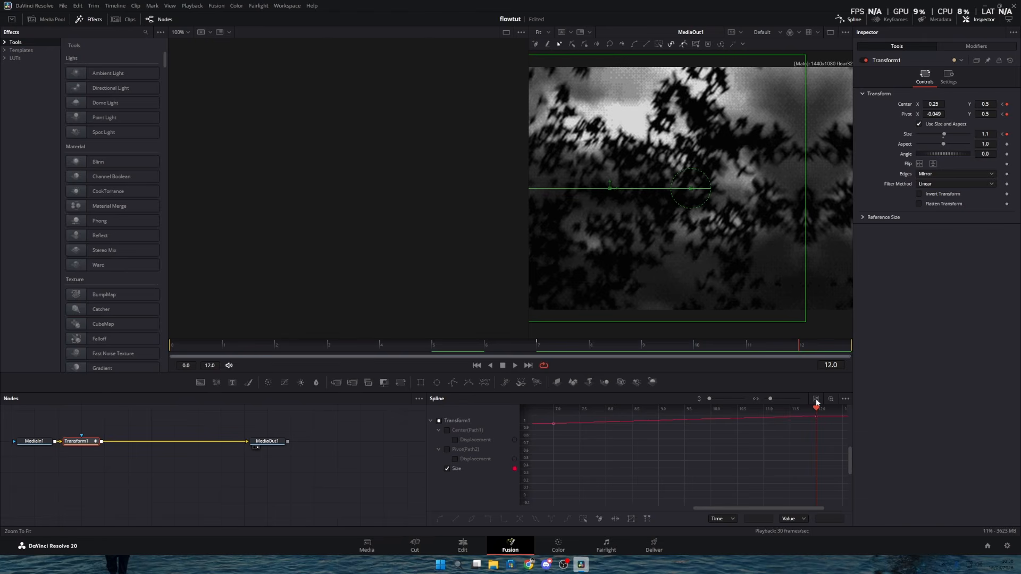
{"action": "left_click", "coordinate": [584, 520]}
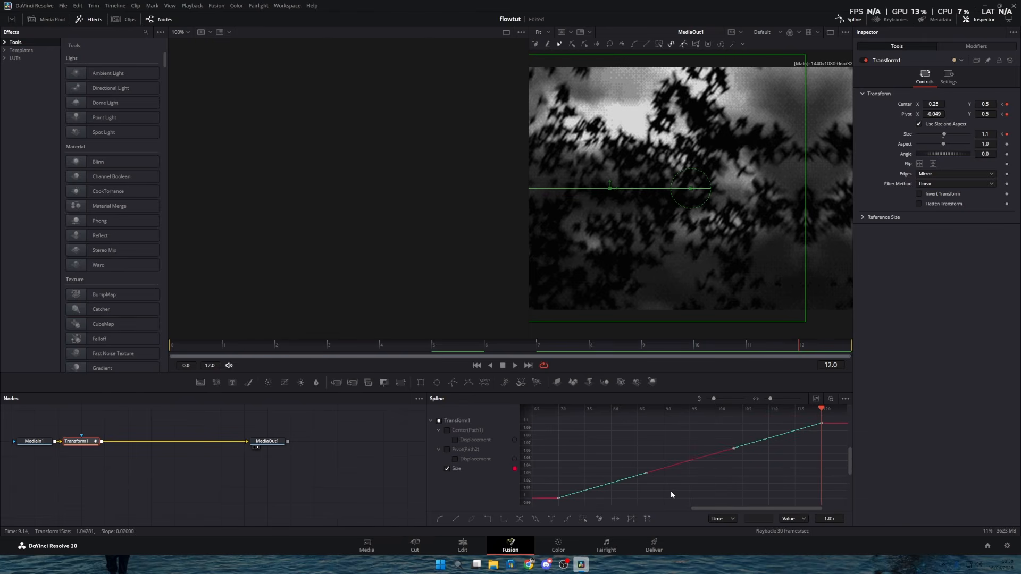
{"action": "key", "text": "f"}
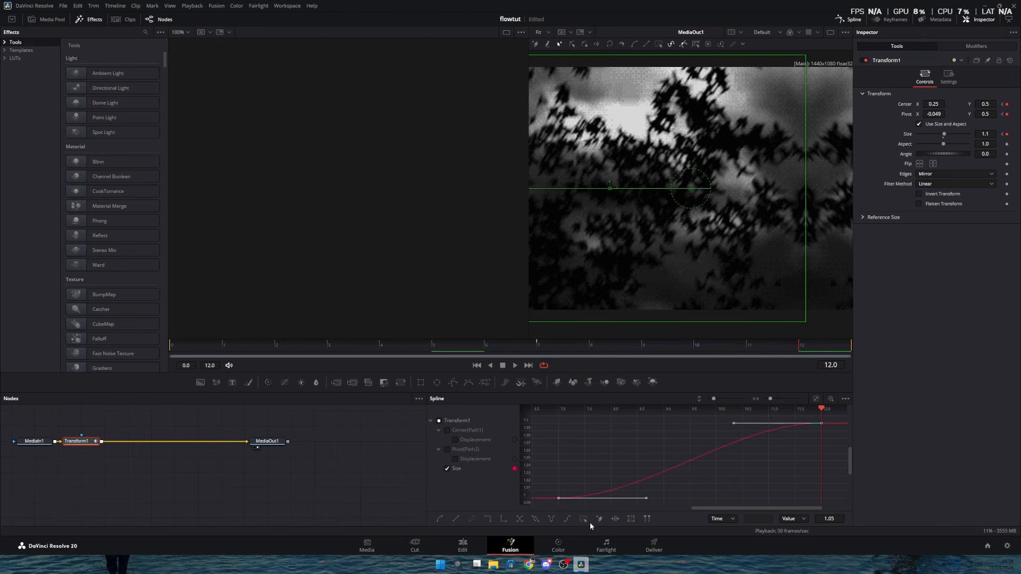
Isolate the Pivot displacement curve, smooth its keyframes and shape both handles so the motion starts slowly and accelerates steeply into frame 12.
{"action": "left_click", "coordinate": [446, 450]}
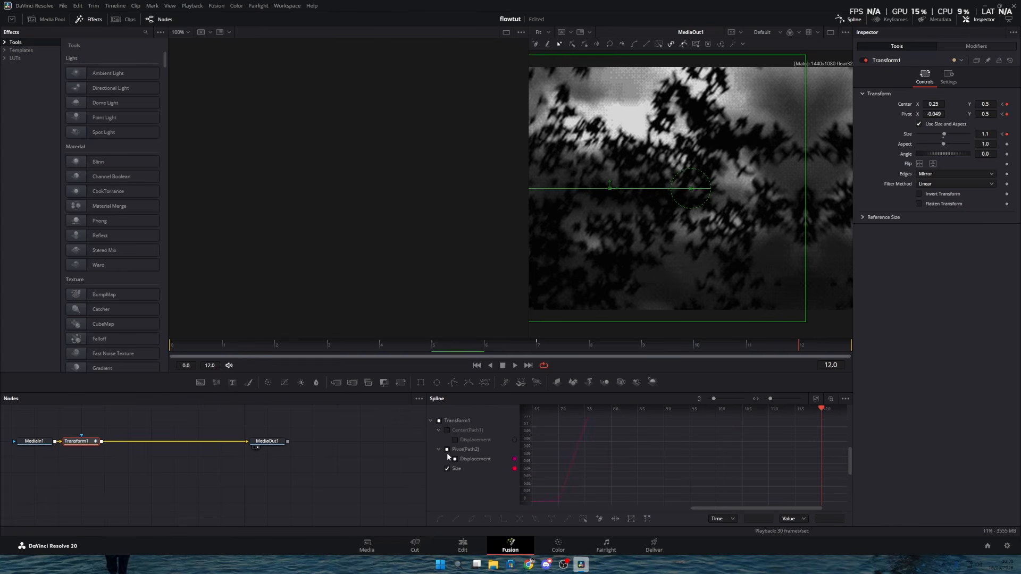
{"action": "left_click", "coordinate": [446, 469]}
{"action": "left_click", "coordinate": [446, 470]}
{"action": "left_click", "coordinate": [817, 399]}
{"action": "left_click", "coordinate": [583, 519]}
{"action": "key", "text": "f"}
{"action": "left_click_drag", "start_coordinate": [735, 426], "coordinate": [791, 480]}
{"action": "left_click_drag", "start_coordinate": [646, 498], "coordinate": [771, 494]}
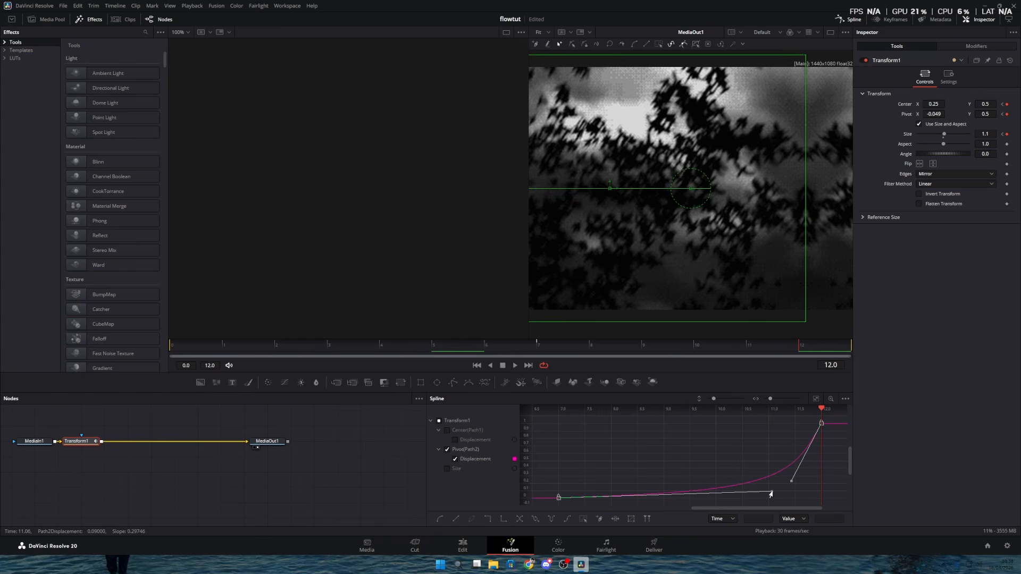
Isolate the Center displacement curve, smooth its keyframes and bend the handles so it stays nearly flat before rising sharply at frame 12.
{"action": "left_click", "coordinate": [446, 449]}
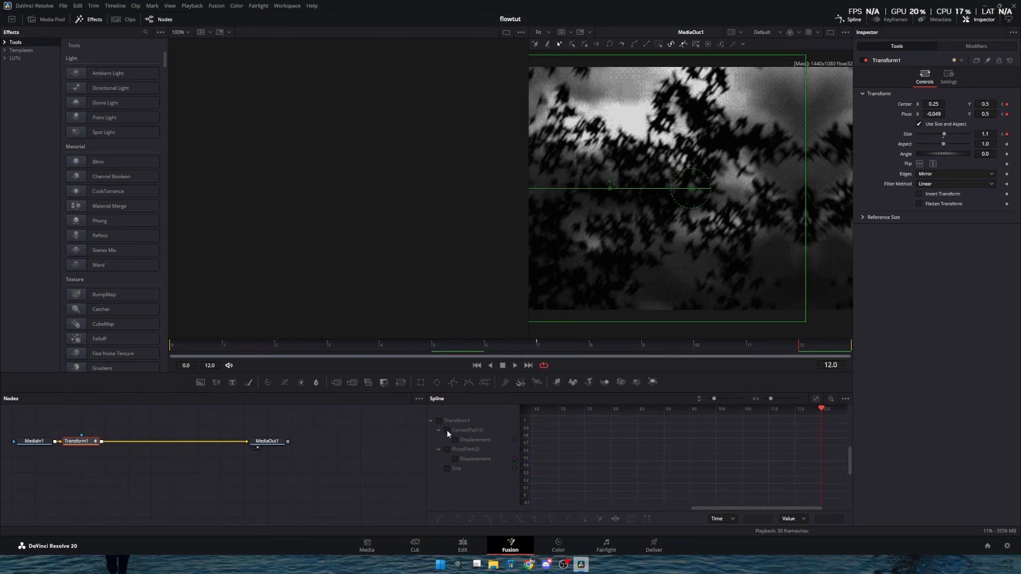
{"action": "left_click", "coordinate": [446, 429]}
{"action": "left_click", "coordinate": [815, 399]}
{"action": "left_click", "coordinate": [584, 518]}
{"action": "key", "text": "f"}
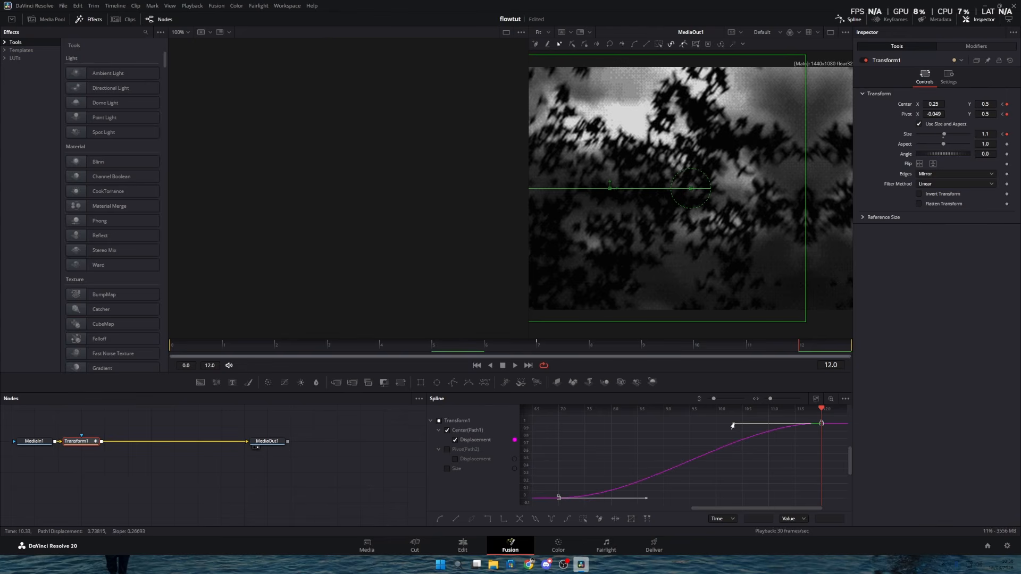
{"action": "left_click_drag", "start_coordinate": [733, 424], "coordinate": [818, 478]}
{"action": "left_click_drag", "start_coordinate": [646, 497], "coordinate": [805, 482]}
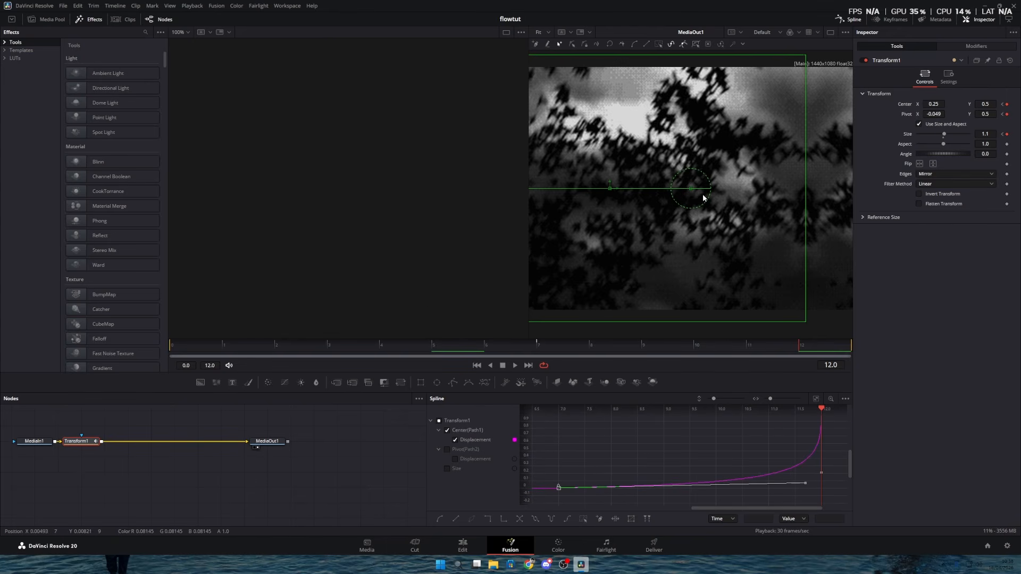
Enable motion blur on the raven clip's Transform node and raise the blur quality.
{"action": "left_click", "coordinate": [947, 78]}
{"action": "left_click", "coordinate": [918, 178]}
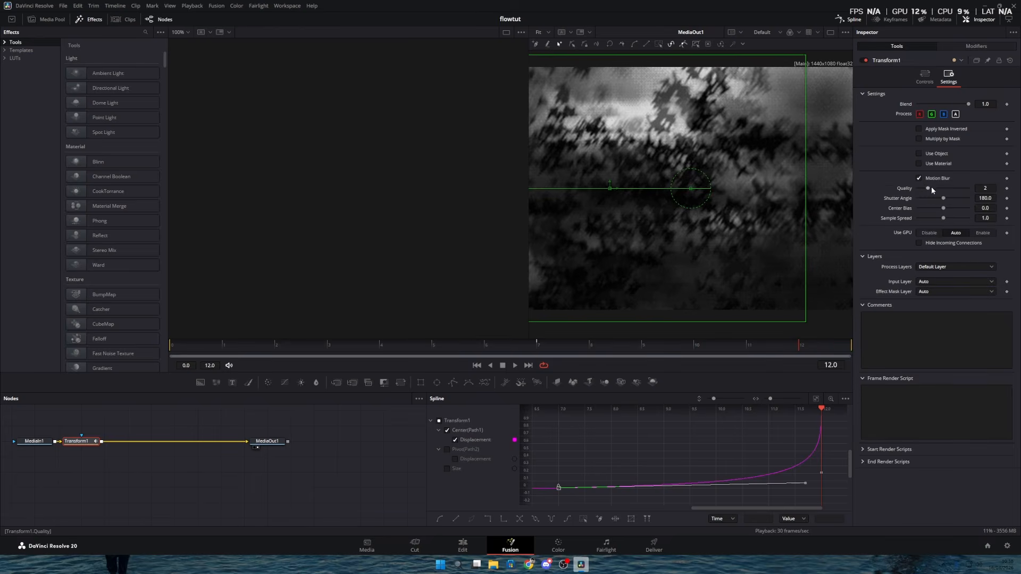
{"action": "left_click_drag", "start_coordinate": [930, 188], "coordinate": [949, 189]}
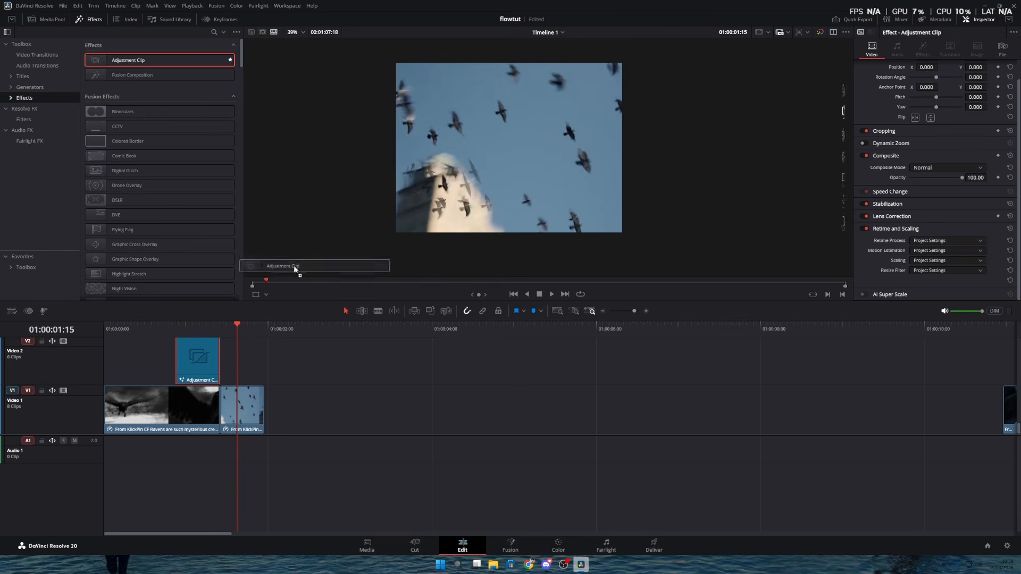
Place an adjustment clip on Video 2 over the start of the birds clip and cut it to about 8 frames long.
{"action": "left_click_drag", "start_coordinate": [295, 266], "coordinate": [267, 361]}
{"action": "left_click_drag", "start_coordinate": [236, 328], "coordinate": [248, 329]}
{"action": "key", "text": "ctrl+b"}
{"action": "left_click", "coordinate": [303, 365]}
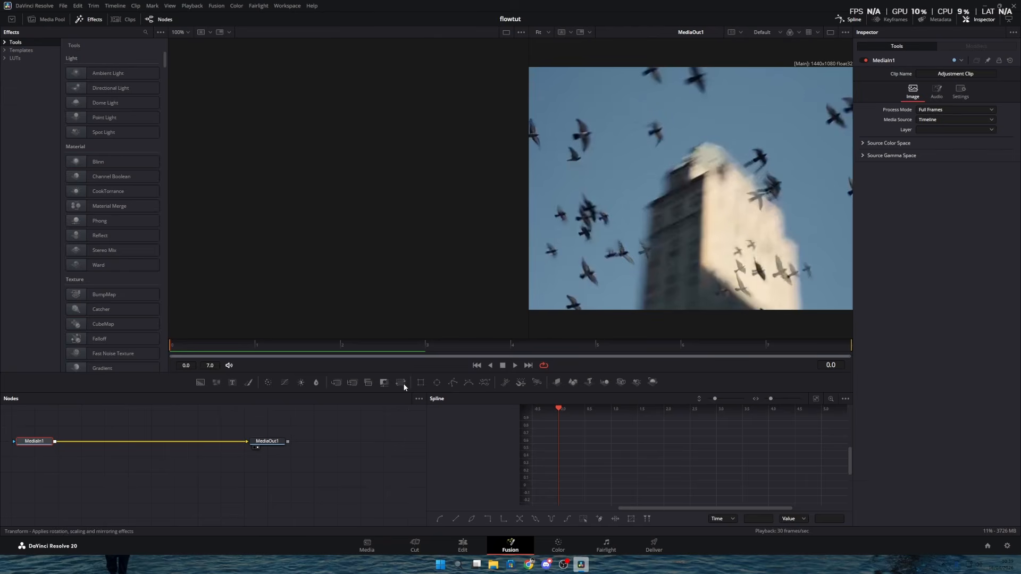
Add a Transform node to the new adjustment clip in Fusion and keyframe its Center, Pivot and Size at frames 0 and 5.
{"action": "left_click", "coordinate": [1007, 104]}
{"action": "left_click", "coordinate": [1006, 114]}
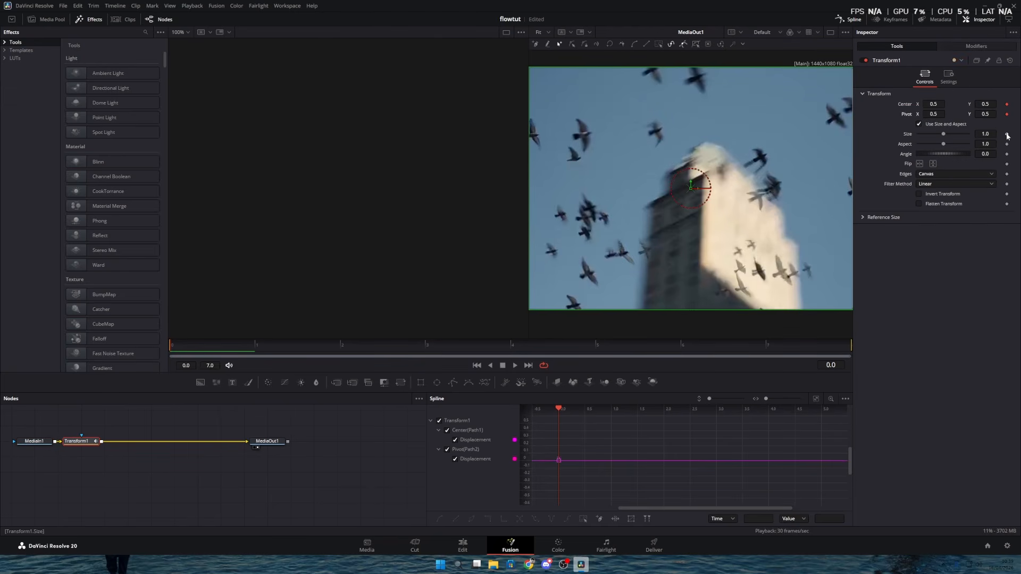
{"action": "left_click", "coordinate": [1007, 134]}
{"action": "left_click", "coordinate": [625, 348]}
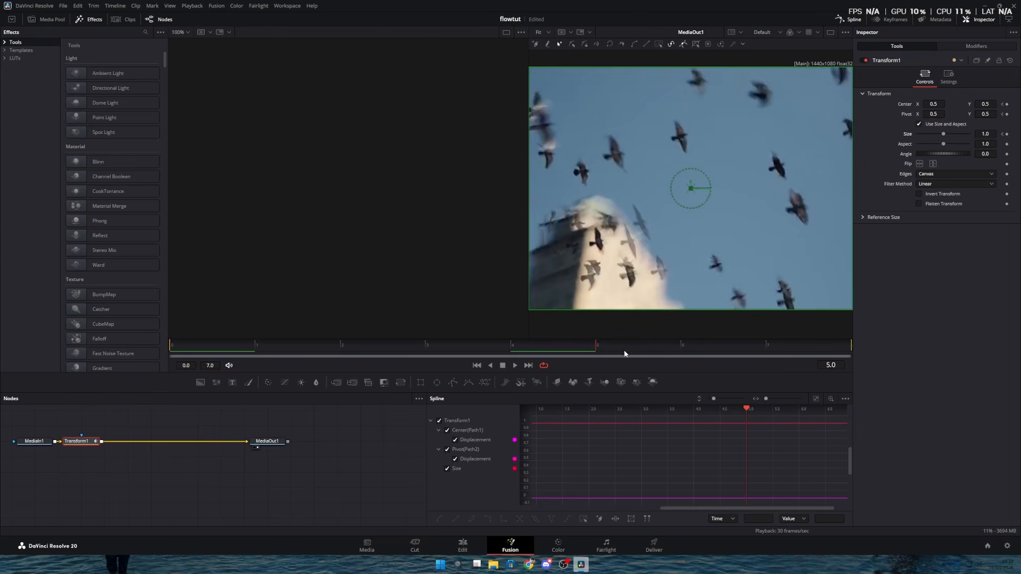
{"action": "left_click", "coordinate": [1008, 104]}
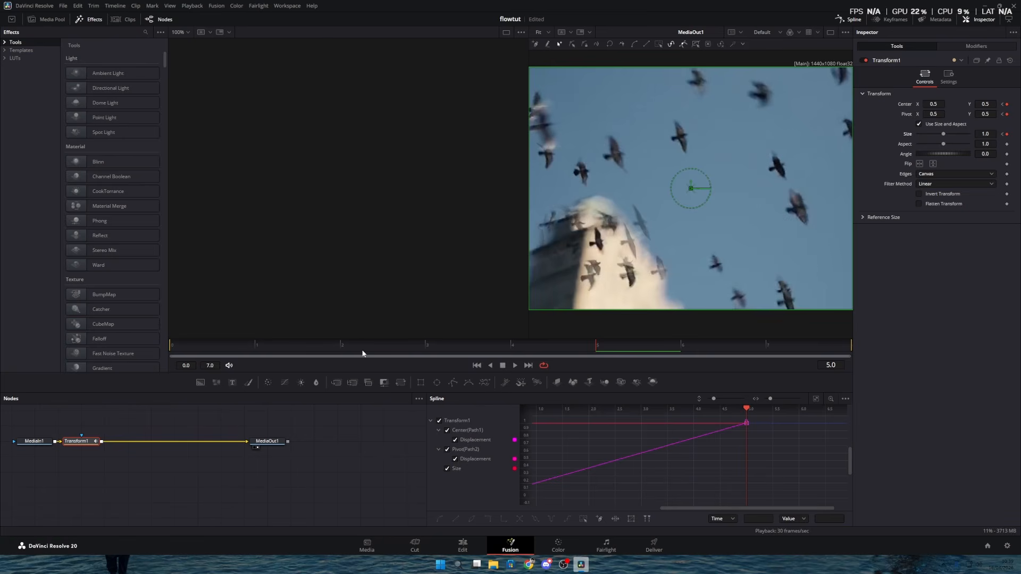
{"action": "left_click", "coordinate": [1003, 114]}
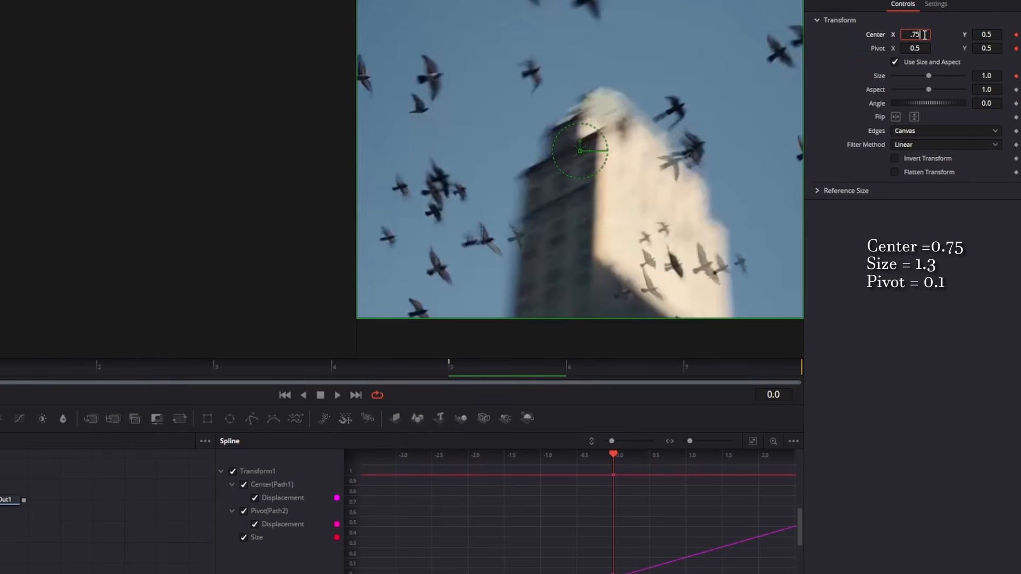
At frame 0, set the Transform's Center X to 0.75 and its Edges to Mirror.
{"action": "left_click", "coordinate": [925, 34]}
{"action": "type", "text": ".75"}
{"action": "key", "text": "Tab"}
{"action": "left_click", "coordinate": [925, 131]}
{"action": "left_click", "coordinate": [907, 156]}
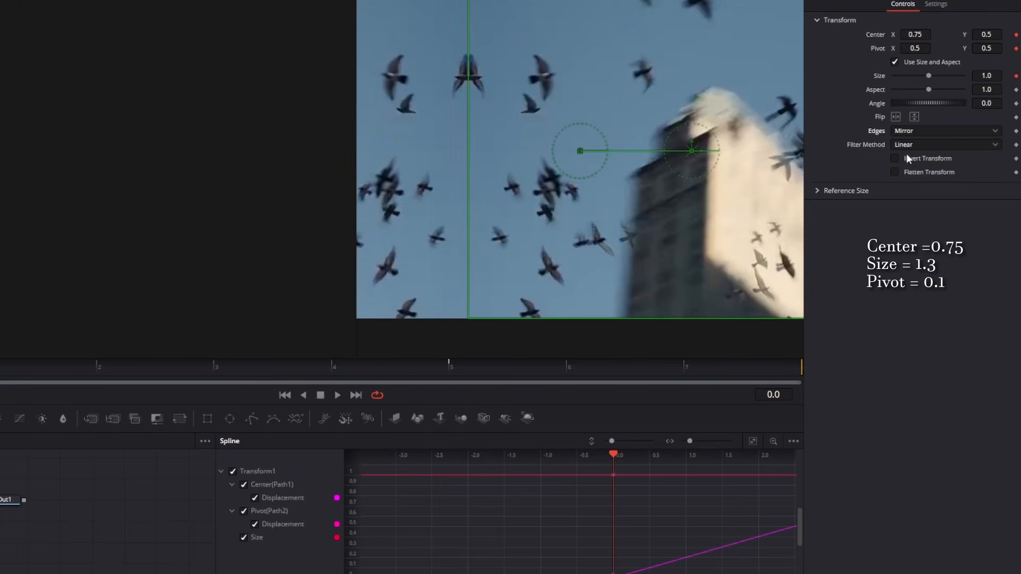
At frame 0, set the Transform's Size to 1.3 and its Pivot X to 0.109.
{"action": "left_click", "coordinate": [990, 76]}
{"action": "key", "text": "Tab"}
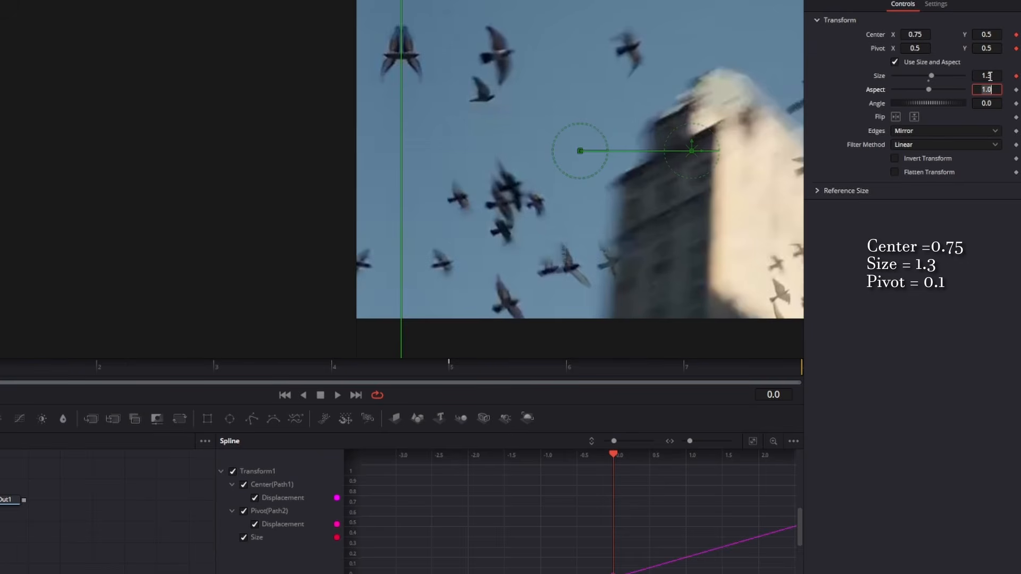
{"action": "left_click_drag", "start_coordinate": [911, 51], "coordinate": [703, 50]}
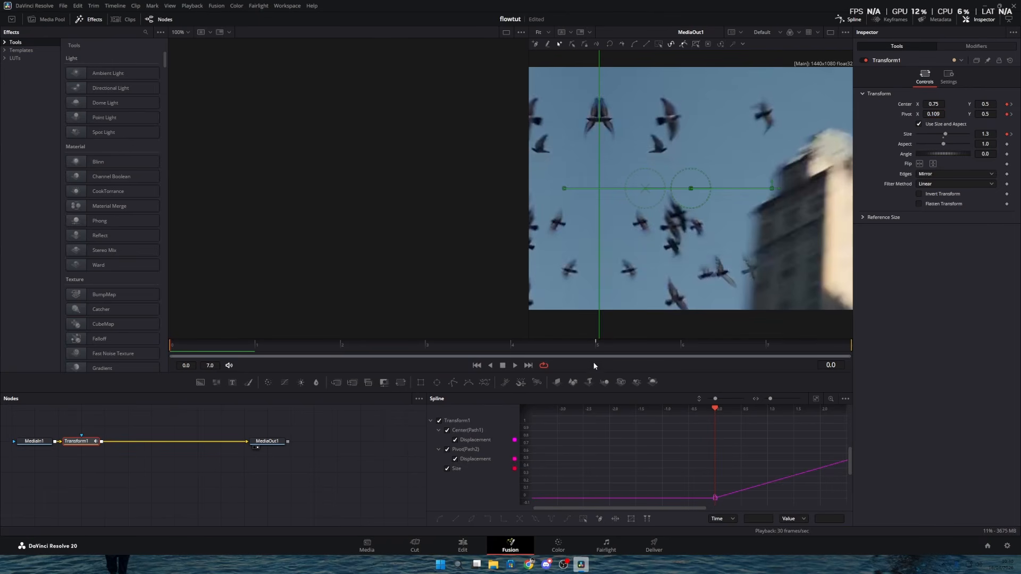
Isolate the Center displacement curve, smooth its keyframes and bend the handles so it rises sharply from frame 0 and levels off toward frame 5.
{"action": "left_click", "coordinate": [816, 398]}
{"action": "left_click", "coordinate": [447, 449]}
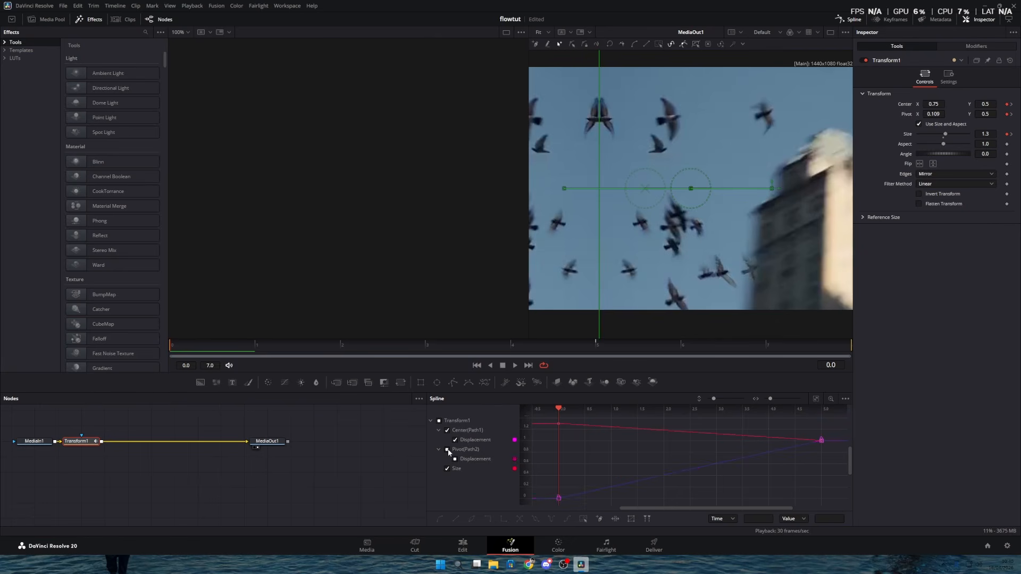
{"action": "left_click", "coordinate": [815, 399]}
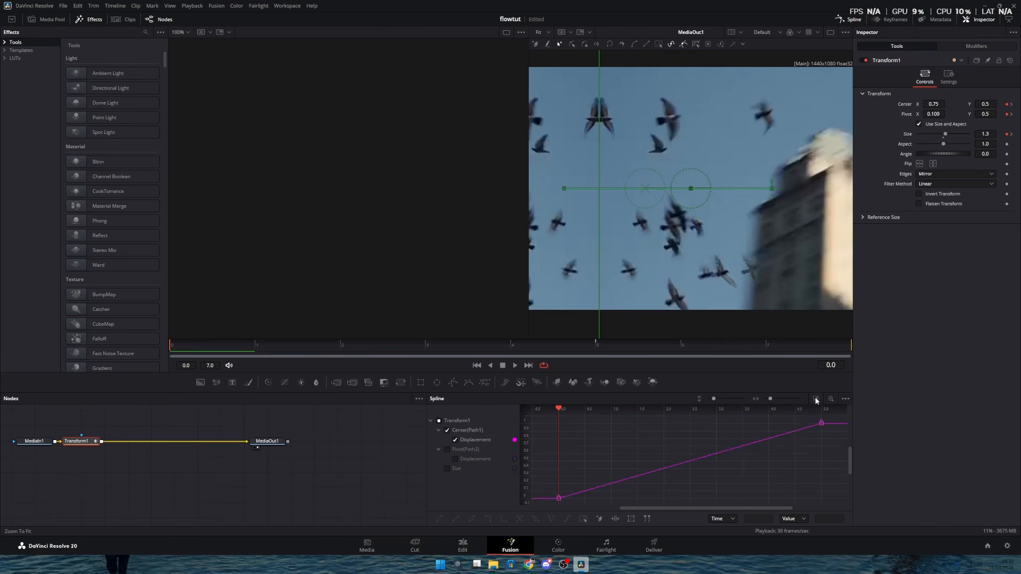
{"action": "left_click", "coordinate": [583, 519]}
{"action": "key", "text": "f"}
{"action": "left_click_drag", "start_coordinate": [645, 499], "coordinate": [569, 442]}
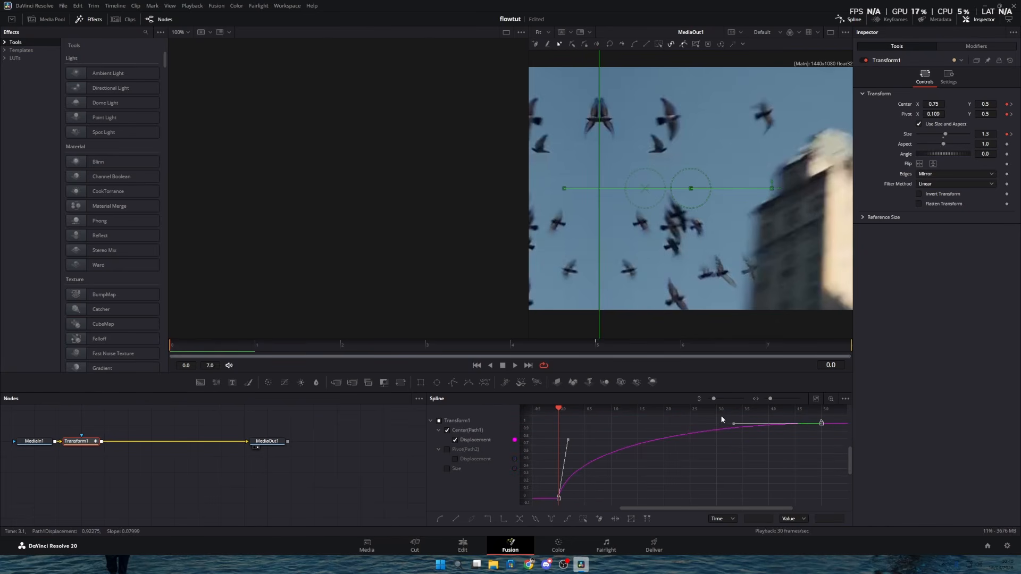
{"action": "left_click_drag", "start_coordinate": [734, 424], "coordinate": [576, 431]}
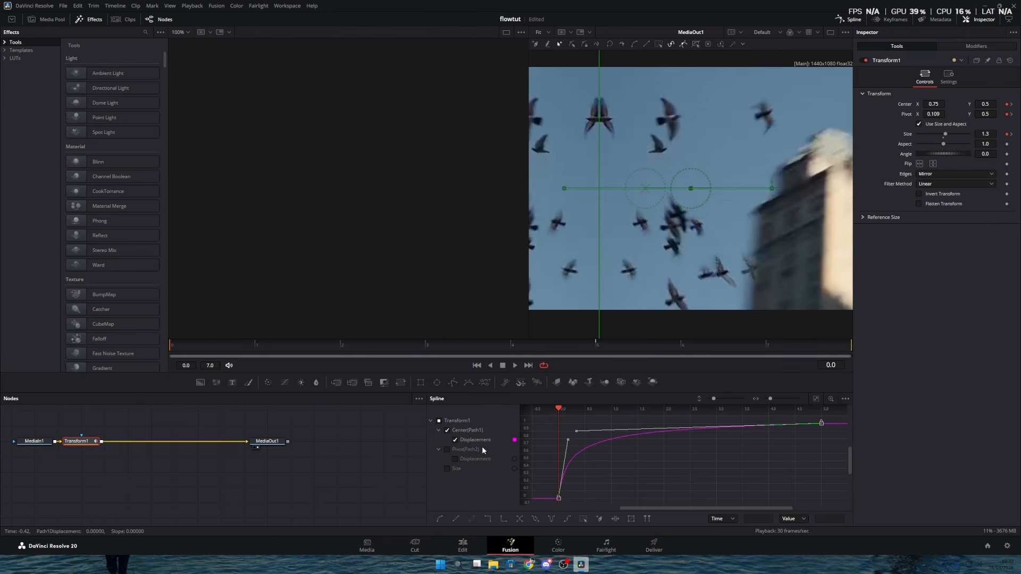
Give the Pivot displacement curve the same fast start and slow finish by smoothing its keyframes and reshaping both handles.
{"action": "left_click", "coordinate": [447, 450]}
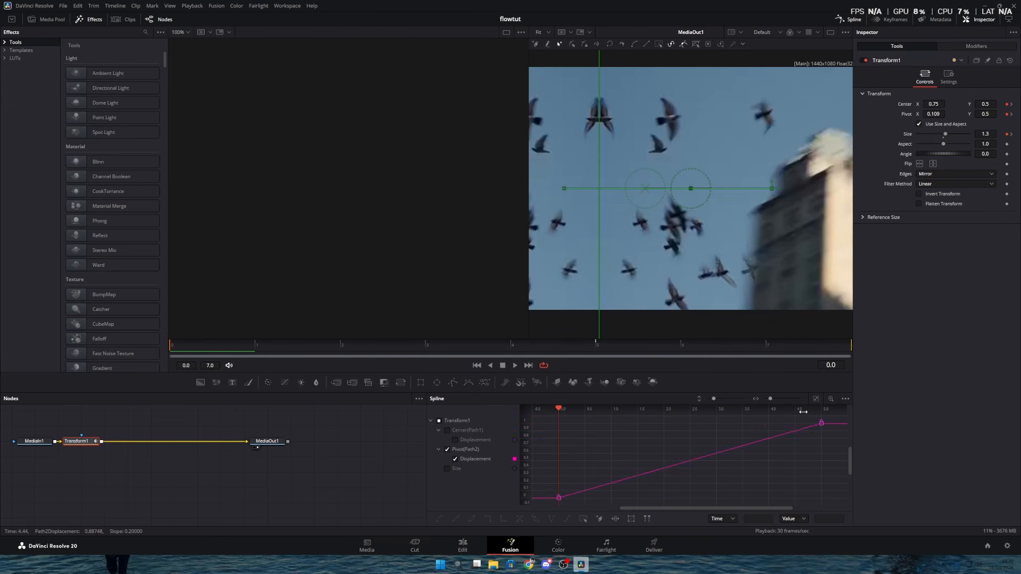
{"action": "key", "text": "ctrl+a"}
{"action": "key", "text": "f"}
{"action": "left_click_drag", "start_coordinate": [644, 501], "coordinate": [576, 433]}
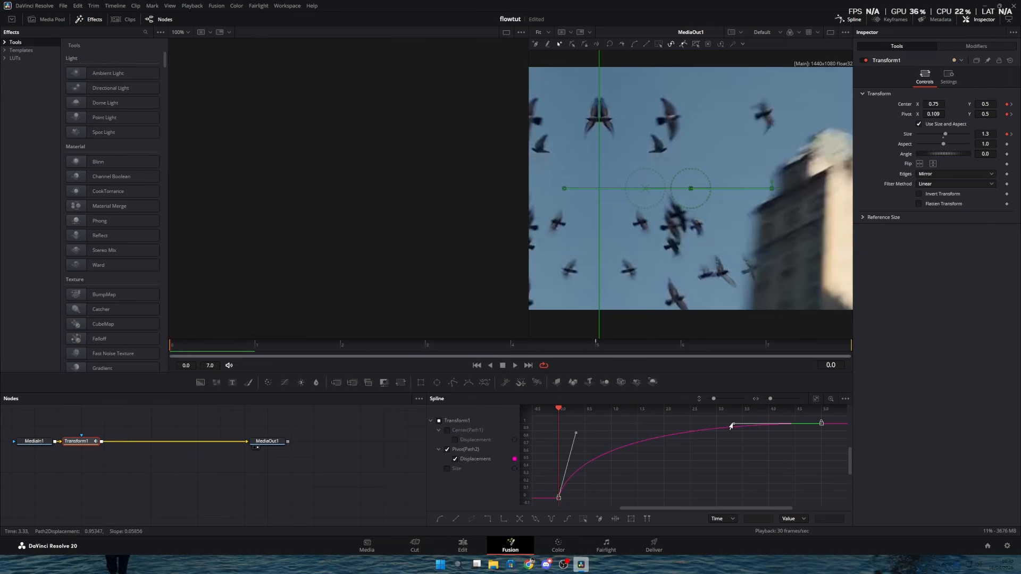
{"action": "left_click_drag", "start_coordinate": [730, 425], "coordinate": [585, 428]}
Show only the Size curve and apply a smooth ease to its keyframes between frames 0 and 5.
{"action": "left_click", "coordinate": [448, 450]}
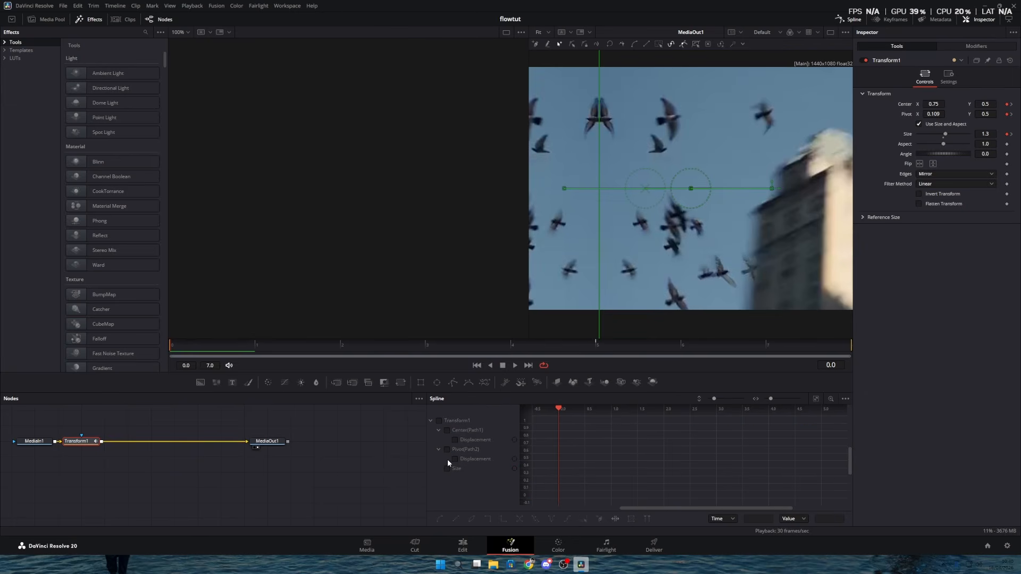
{"action": "left_click", "coordinate": [447, 468]}
{"action": "key", "text": "ctrl+a"}
{"action": "left_click", "coordinate": [567, 519]}
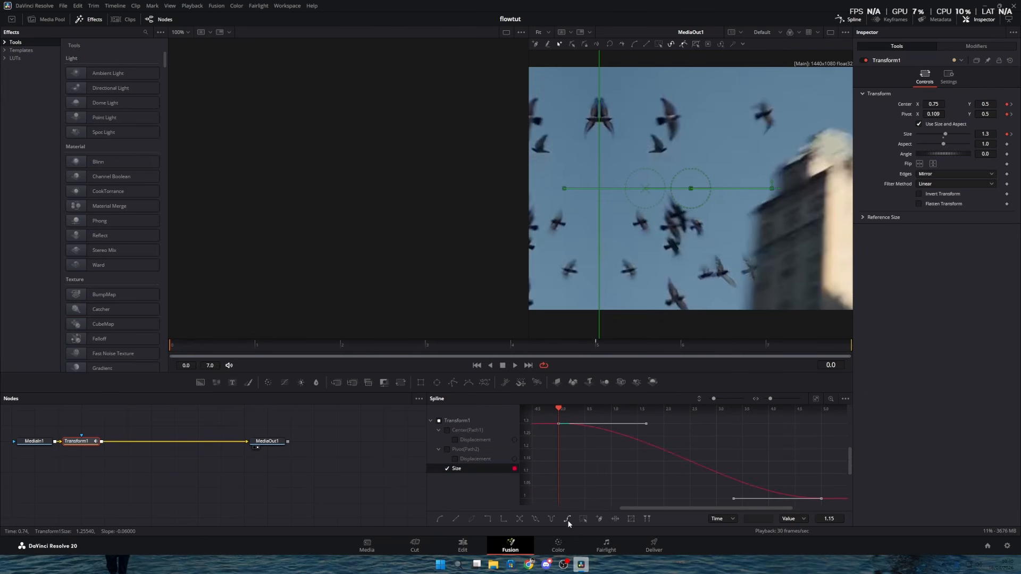
Enable motion blur on the birds clip's Transform with quality 7 and a shutter angle of 232.4.
{"action": "left_click", "coordinate": [948, 76]}
{"action": "left_click", "coordinate": [919, 179]}
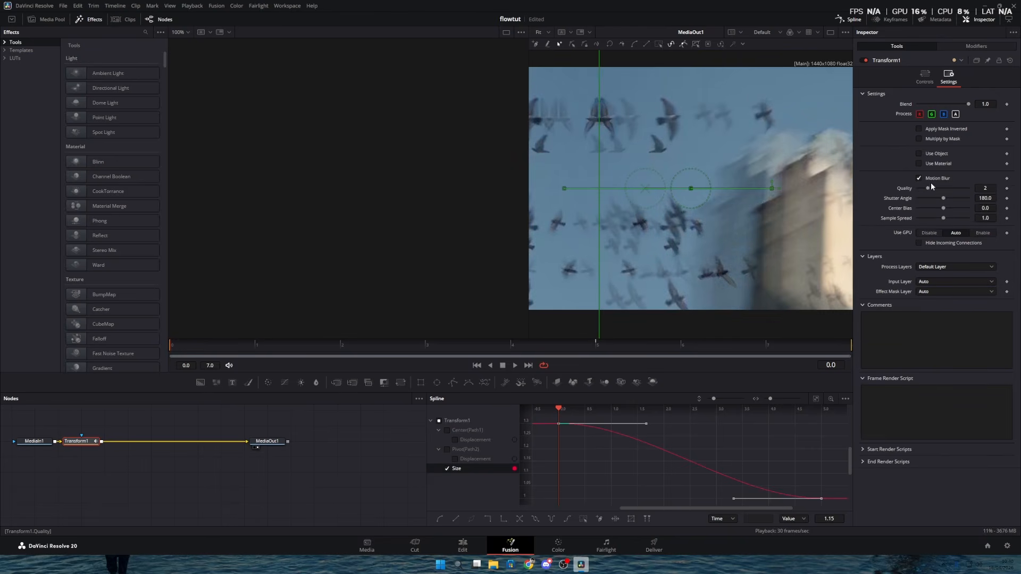
{"action": "left_click_drag", "start_coordinate": [930, 188], "coordinate": [950, 199]}
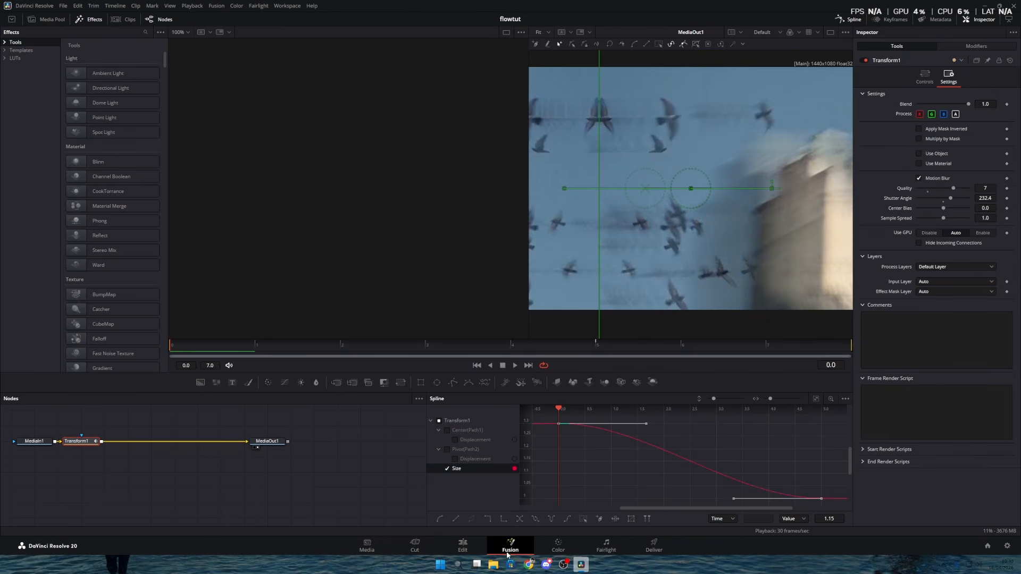
Return to the Edit page and play the sequence from the start to review the transition.
{"action": "left_click", "coordinate": [462, 546]}
{"action": "key", "text": "Home"}
{"action": "key", "text": "space"}
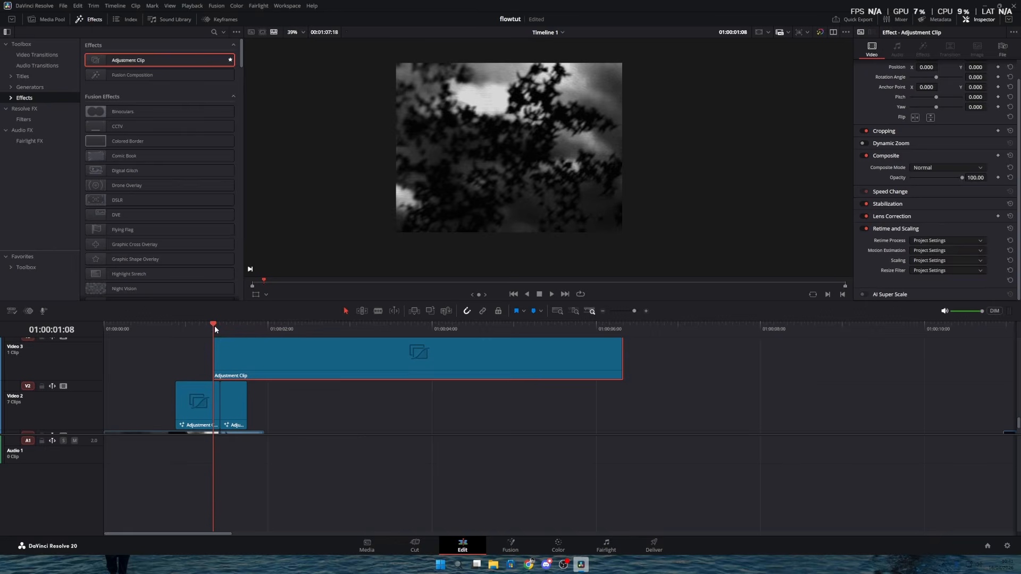
Split the Video 3 adjustment clip at the cut between the raven and birds clips and delete the part after it.
{"action": "left_click_drag", "start_coordinate": [215, 326], "coordinate": [221, 325]}
{"action": "key", "text": "ctrl+b"}
{"action": "left_click", "coordinate": [307, 372]}
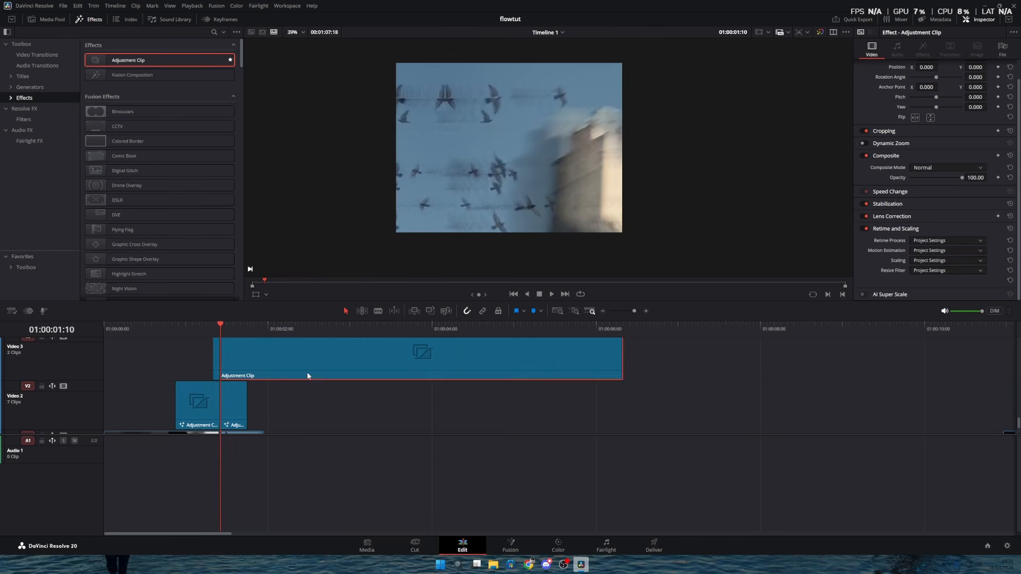
{"action": "key", "text": "Delete"}
Trim the start of the remaining Video 3 adjustment clip to 01:00:01:09 so it covers only the last frame before the cut.
{"action": "left_click", "coordinate": [215, 359]}
{"action": "key", "text": "Left"}
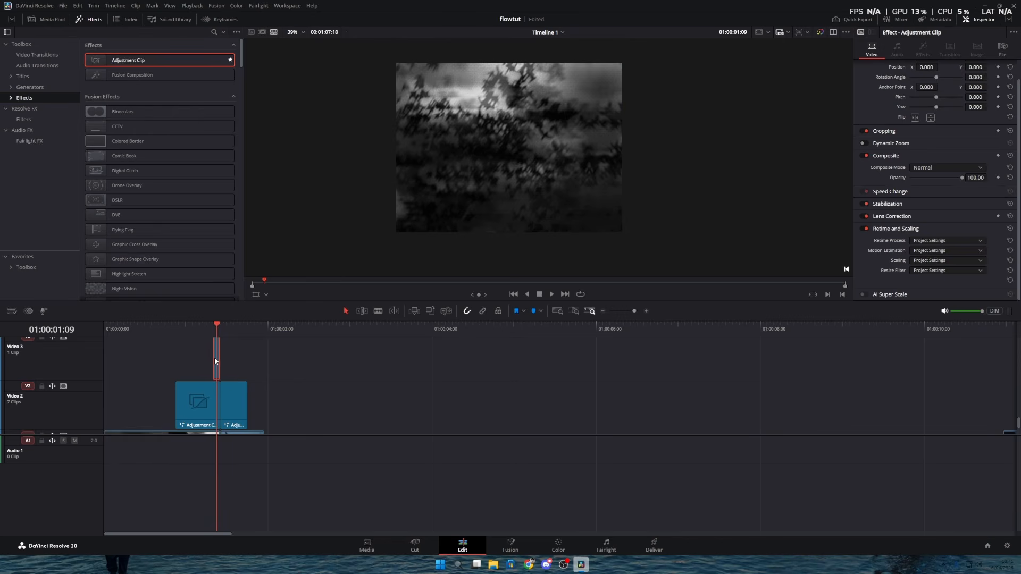
{"action": "left_click_drag", "start_coordinate": [634, 312], "coordinate": [638, 312]}
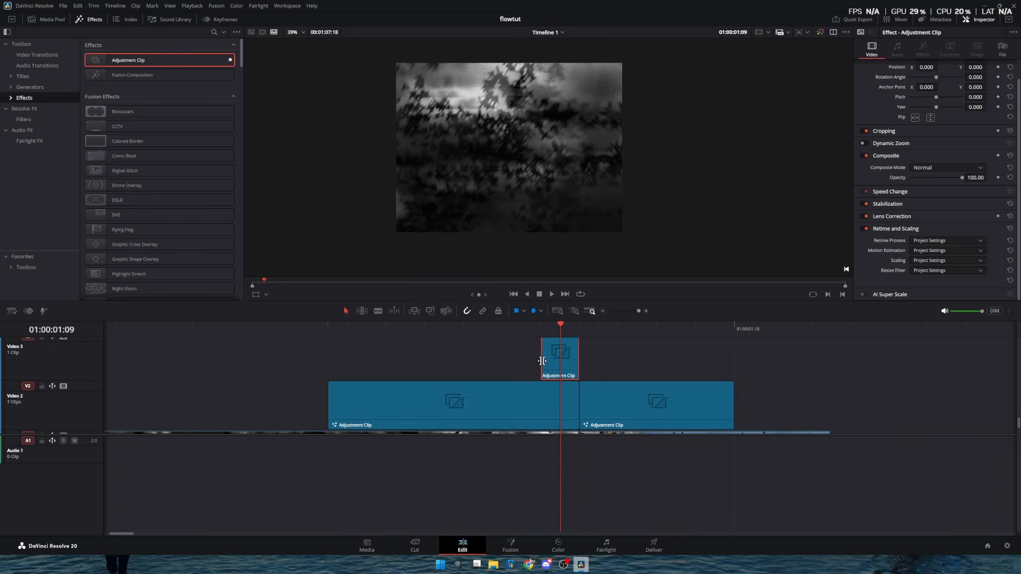
{"action": "left_click_drag", "start_coordinate": [541, 361], "coordinate": [563, 364]}
{"action": "left_click", "coordinate": [595, 502]}
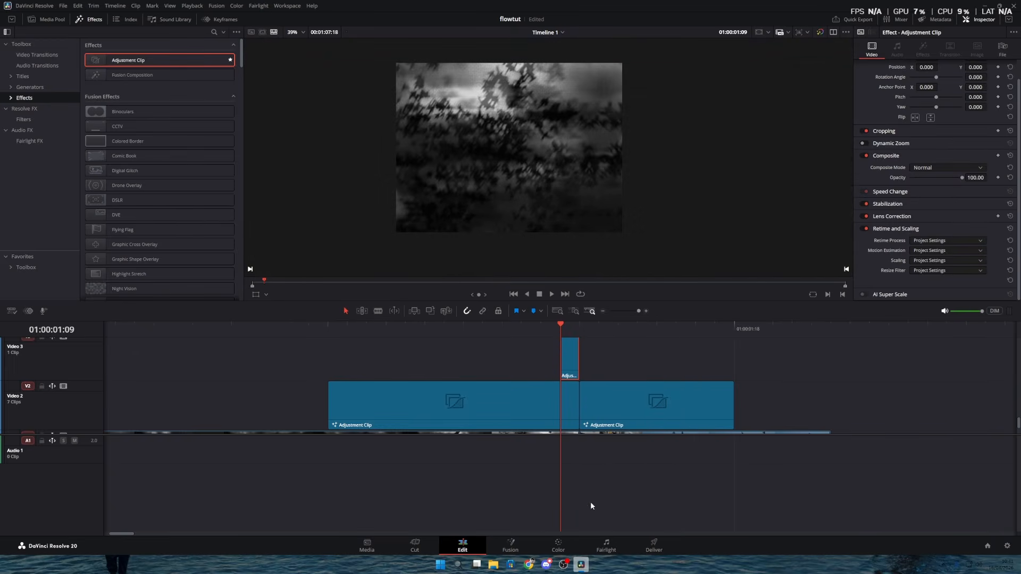
Open the one-frame adjustment clip in Fusion and add a Directional Blur with its length set to 0.057.
{"action": "key", "text": "shift+5"}
{"action": "key", "text": "shift+space"}
{"action": "type", "text": "dir"}
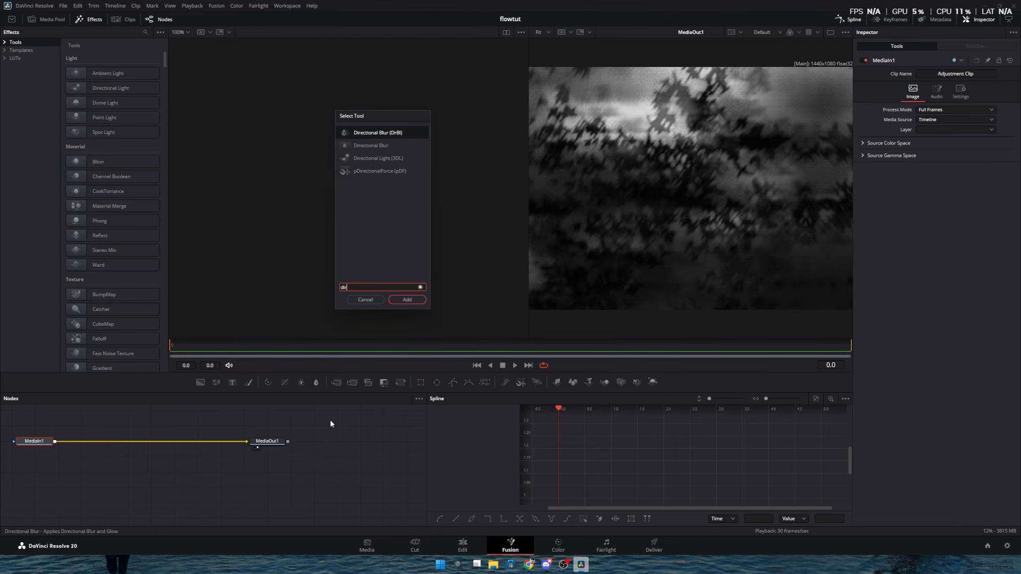
{"action": "type", "text": "ec"}
{"action": "key", "text": "Return"}
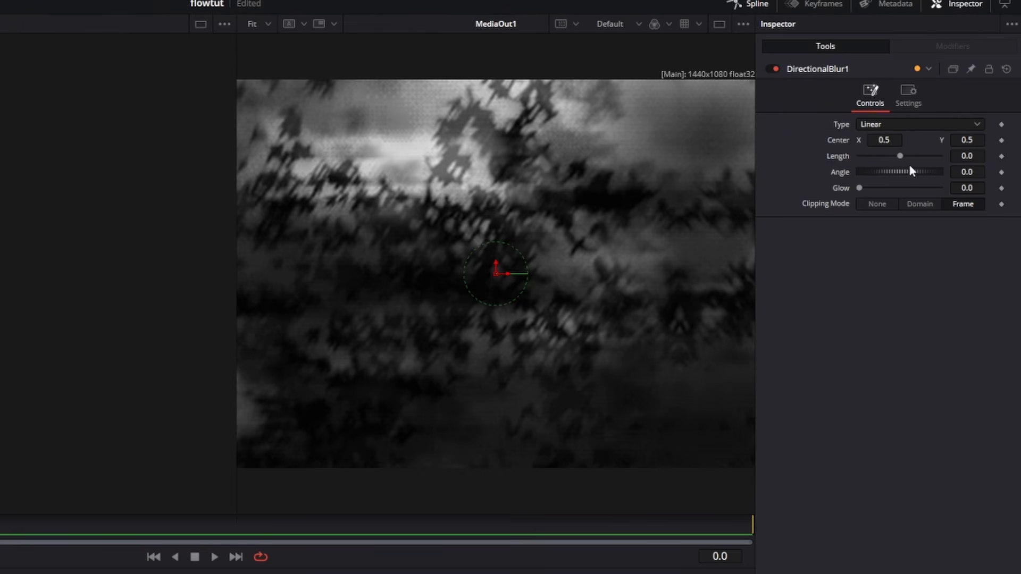
{"action": "left_click_drag", "start_coordinate": [949, 116], "coordinate": [958, 115]}
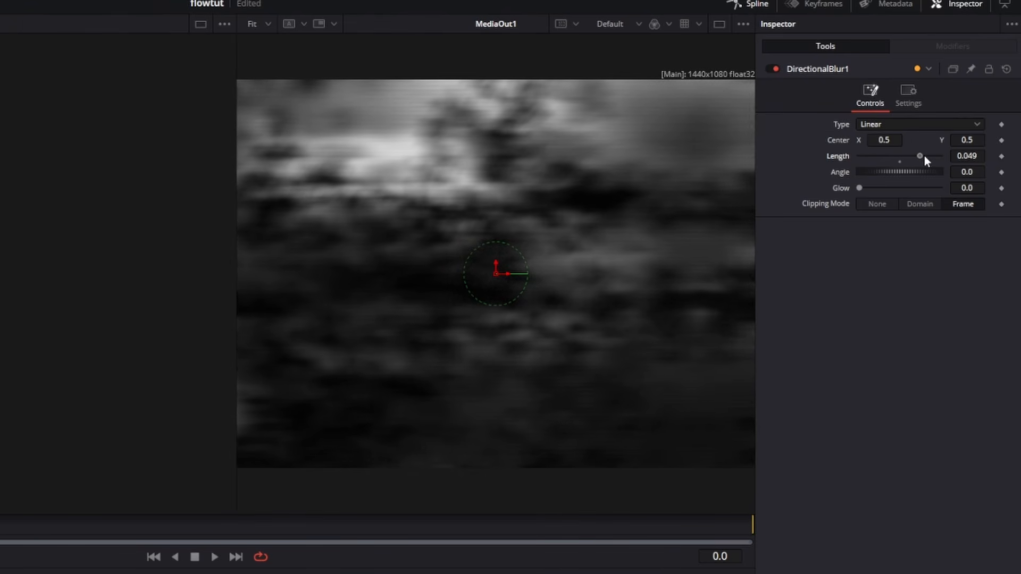
{"action": "left_click_drag", "start_coordinate": [925, 159], "coordinate": [928, 160]}
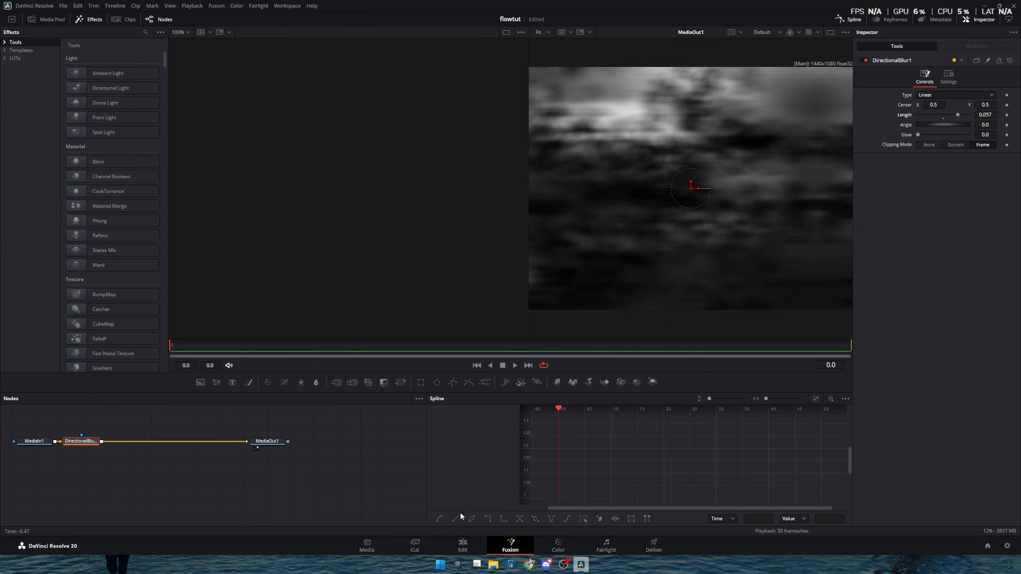
Back on the Edit page, copy the one-frame blur clip to the frame just after the cut and play the transition.
{"action": "left_click", "coordinate": [463, 547]}
{"action": "left_click_drag", "start_coordinate": [590, 371], "coordinate": [482, 359]}
{"action": "left_click_drag", "start_coordinate": [448, 329], "coordinate": [360, 352]}
{"action": "key", "text": "space"}
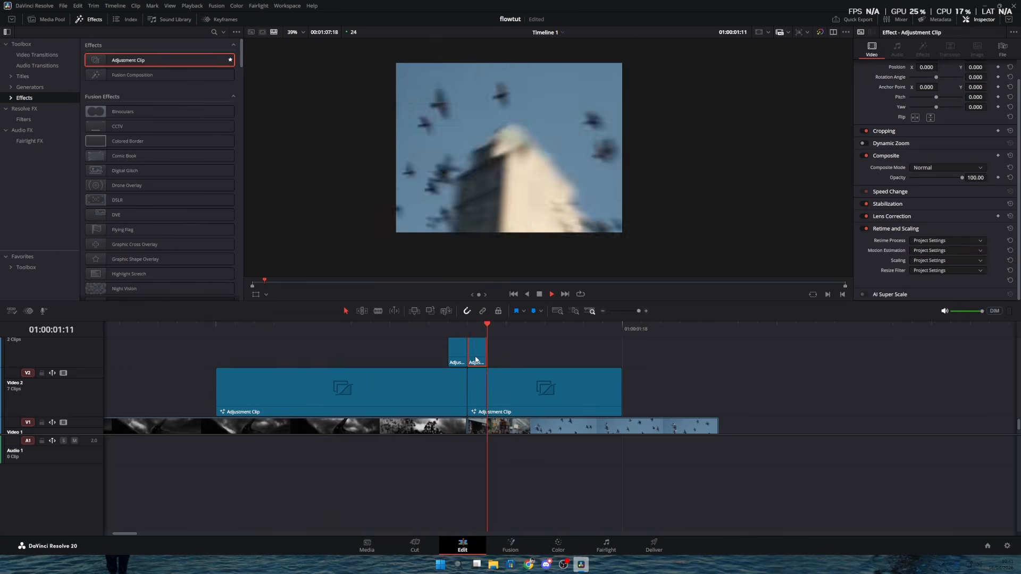
{"action": "left_click_drag", "start_coordinate": [427, 302], "coordinate": [427, 304]}
{"action": "left_click", "coordinate": [429, 331]}
{"action": "key", "text": "space"}
{"action": "mouse_move", "coordinate": [371, 340]}
{"action": "left_mouse_down"}
{"action": "mouse_move", "coordinate": [467, 341]}
{"action": "mouse_move", "coordinate": [374, 342]}
{"action": "left_mouse_up"}
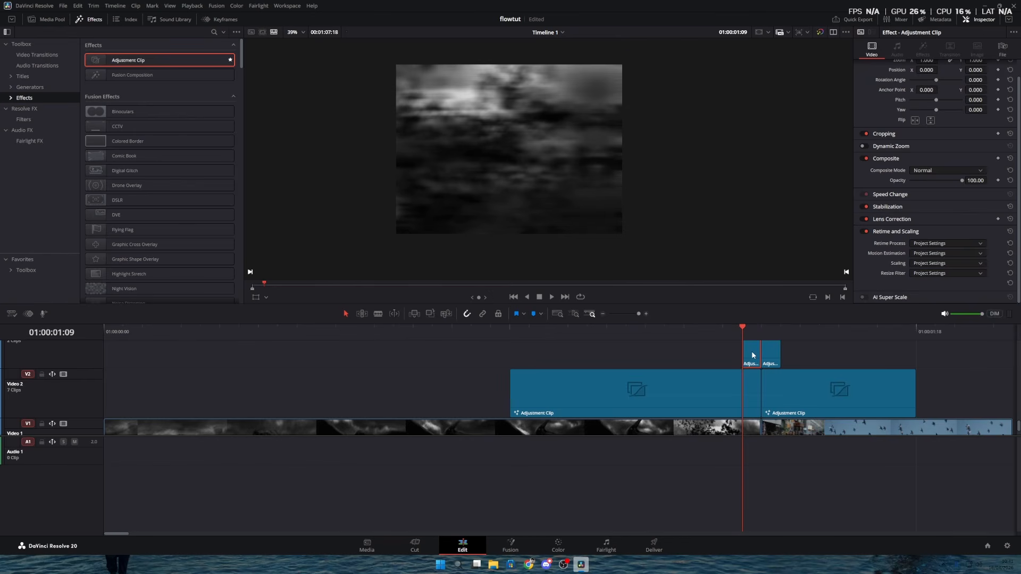
Open the blur clip before the cut in Fusion and set its Directional Blur angle to 33.6 and glow to 0.033.
{"action": "right_click", "coordinate": [751, 350]}
{"action": "left_click", "coordinate": [790, 493]}
{"action": "mouse_move", "coordinate": [944, 125]}
{"action": "left_mouse_down"}
{"action": "mouse_move", "coordinate": [965, 125]}
{"action": "mouse_move", "coordinate": [952, 125]}
{"action": "left_mouse_up"}
{"action": "left_click_drag", "start_coordinate": [917, 135], "coordinate": [919, 135]}
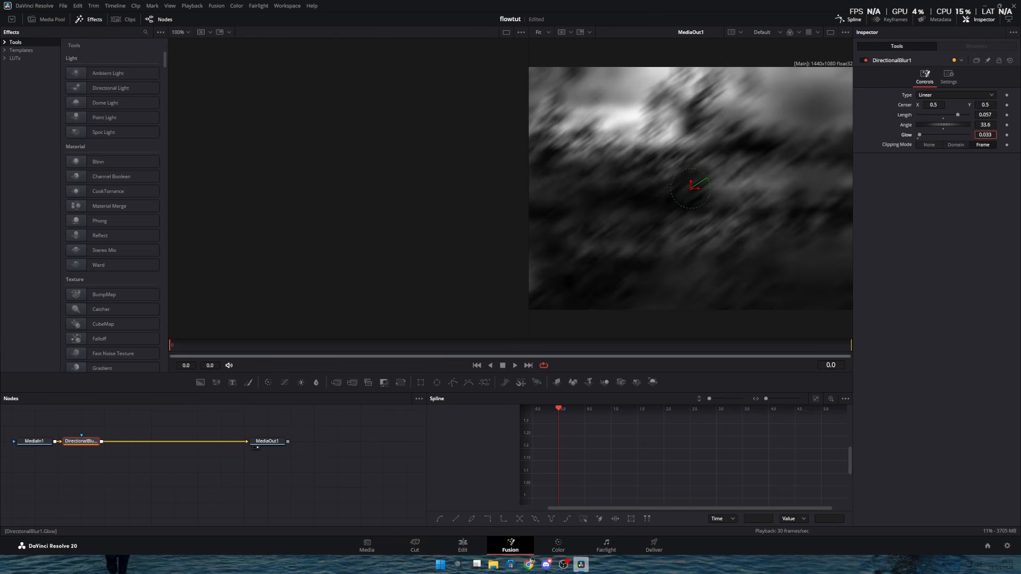
Return to the Edit page and play the sequence from the beginning to review the blurred transition.
{"action": "left_click_drag", "start_coordinate": [159, 332], "coordinate": [7, 347]}
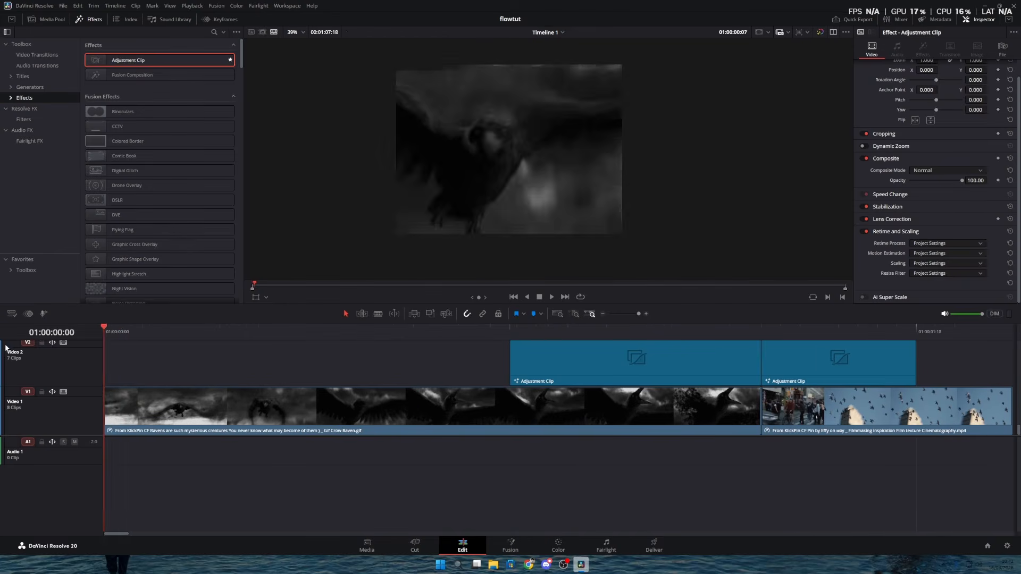
{"action": "key", "text": "space"}
{"action": "left_click_drag", "start_coordinate": [640, 314], "coordinate": [635, 314]}
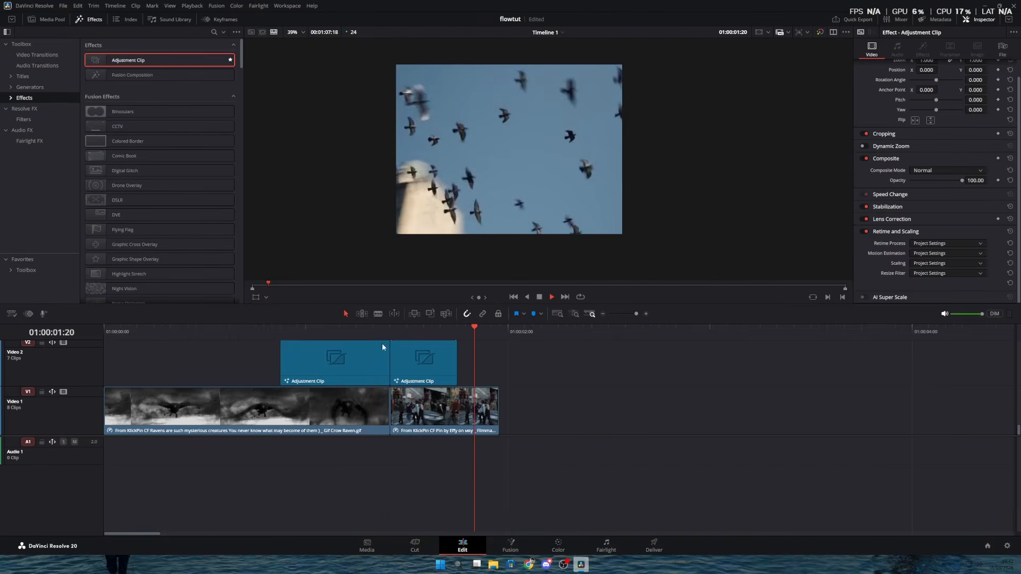
{"action": "key", "text": "space"}
{"action": "left_click", "coordinate": [562, 362]}
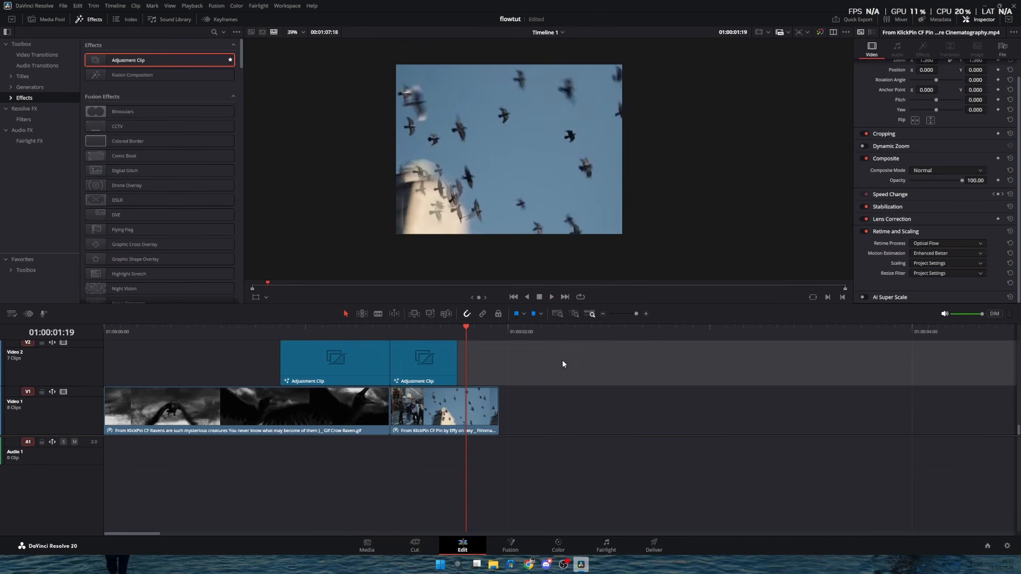
{"action": "left_click", "coordinate": [570, 364]}
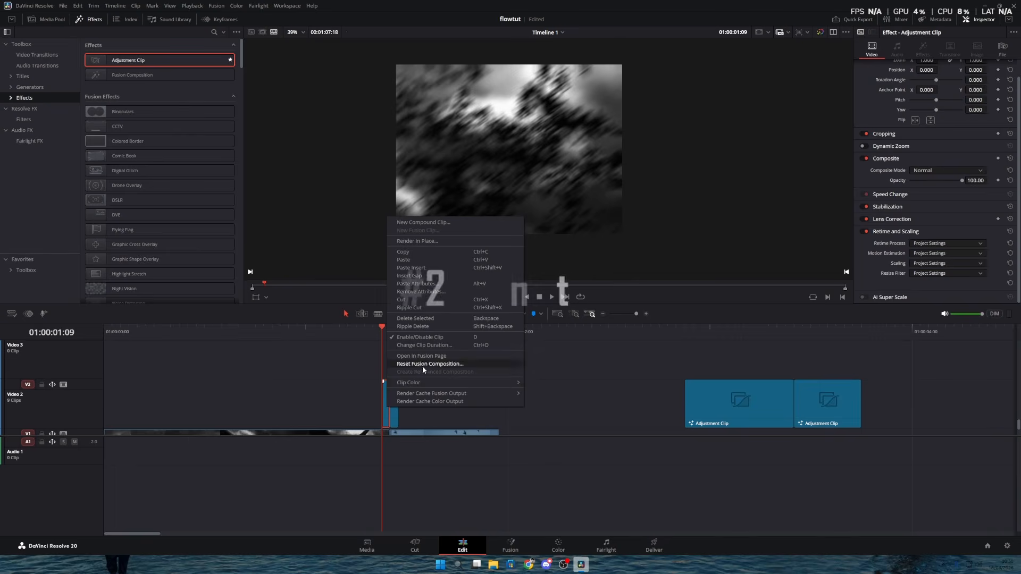
{"action": "left_click", "coordinate": [424, 364]}
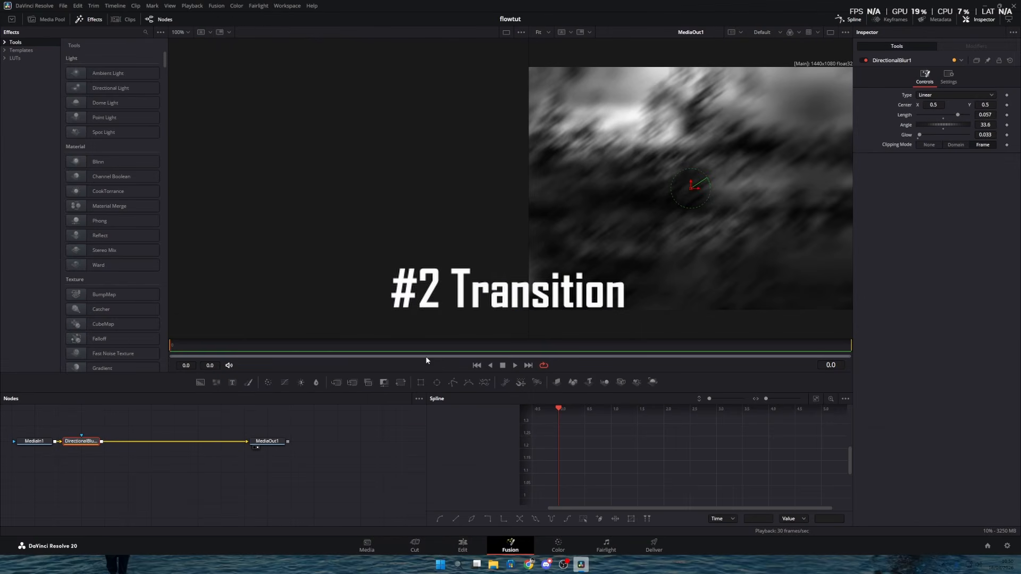
{"action": "left_click", "coordinate": [465, 545]}
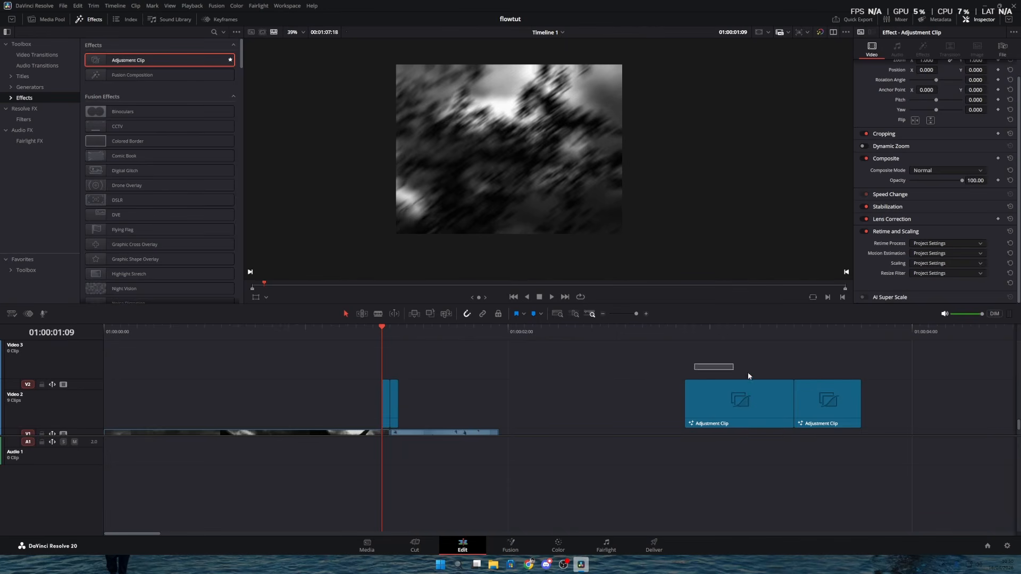
{"action": "left_click_drag", "start_coordinate": [748, 376], "coordinate": [492, 369]}
Open the one-frame clip before the cut in Fusion and add an Erode Dilate after its Directional Blur with an amount of 0.007.
{"action": "right_click", "coordinate": [387, 412]}
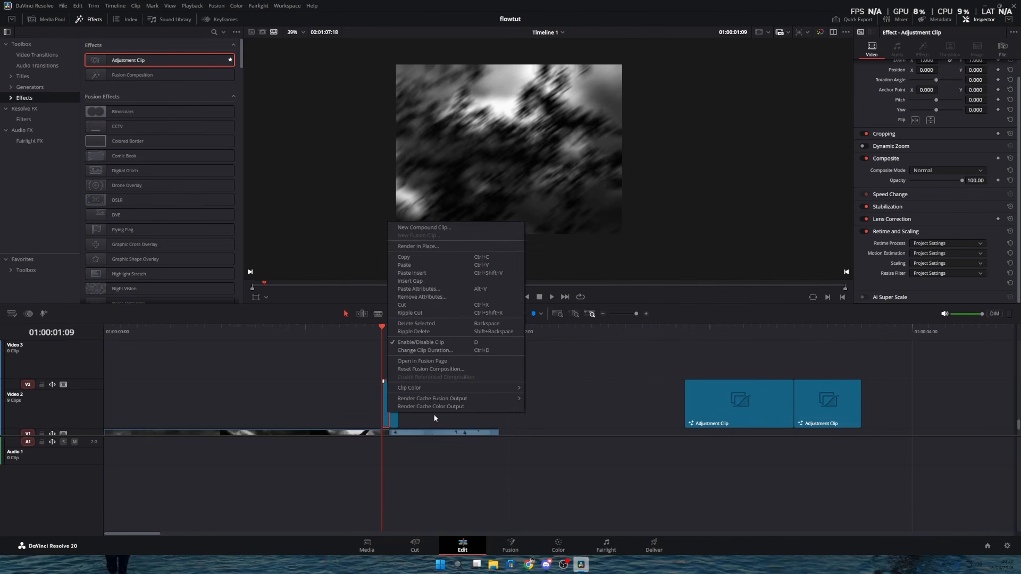
{"action": "left_click", "coordinate": [441, 367]}
{"action": "key", "text": "shift+space"}
{"action": "type", "text": "direc"}
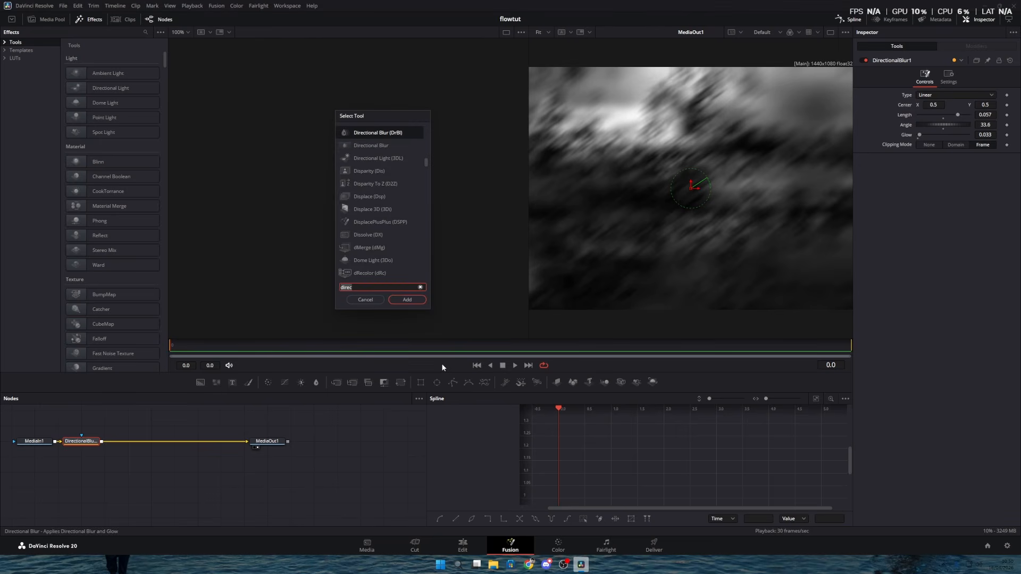
{"action": "type", "text": "erode"}
{"action": "key", "text": "Return"}
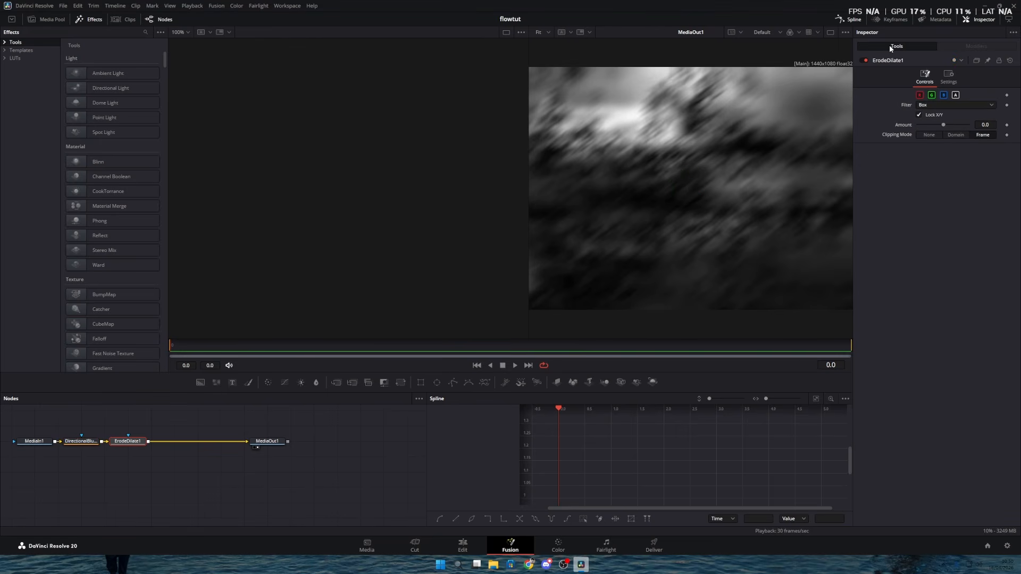
{"action": "left_click_drag", "start_coordinate": [949, 126], "coordinate": [964, 126]}
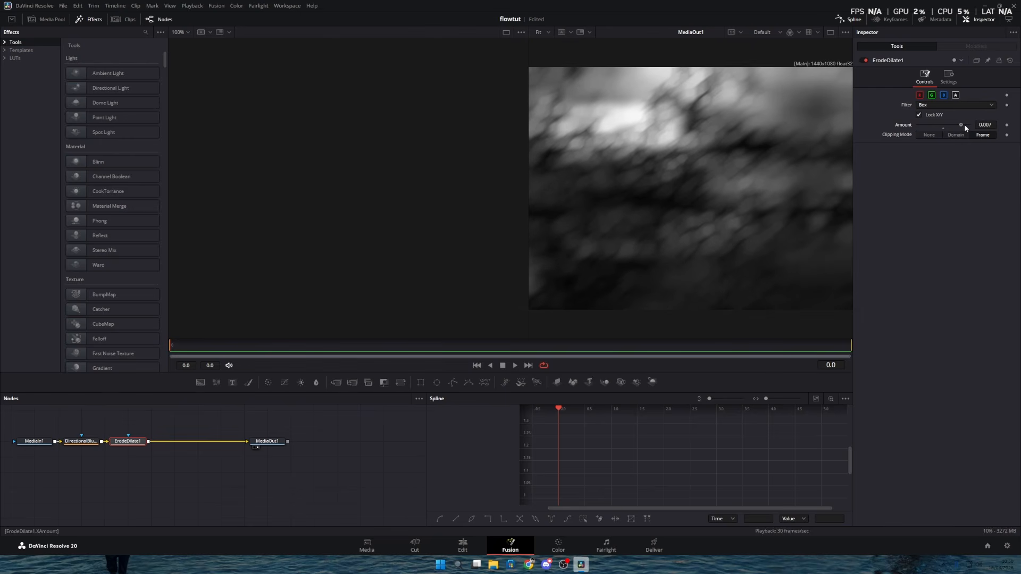
{"action": "left_click", "coordinate": [73, 443]}
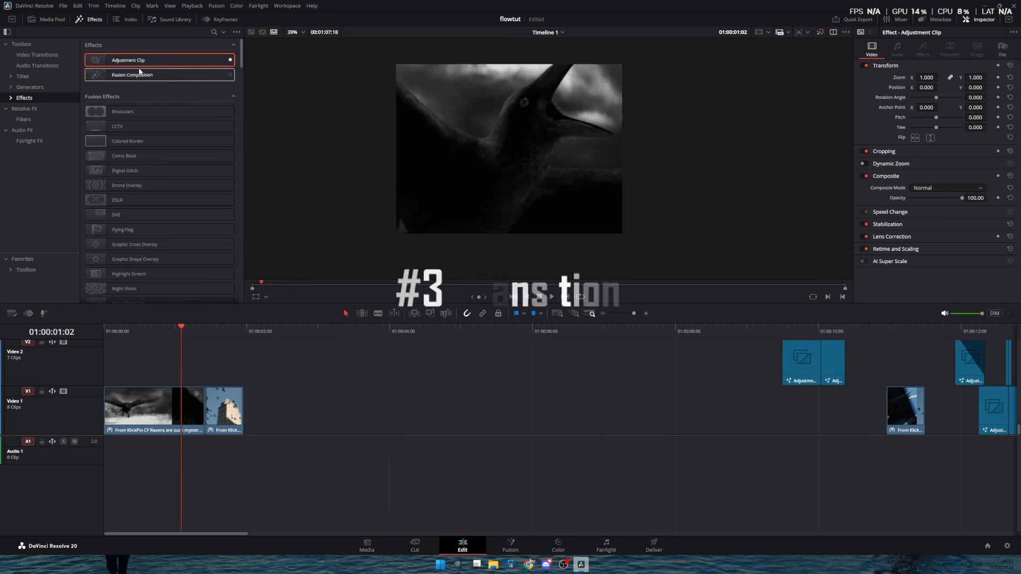
Add an adjustment clip on Video 2 and extend it over the full length of the raven and birds clips.
{"action": "left_click_drag", "start_coordinate": [140, 61], "coordinate": [268, 372]}
{"action": "left_click_drag", "start_coordinate": [546, 366], "coordinate": [105, 367]}
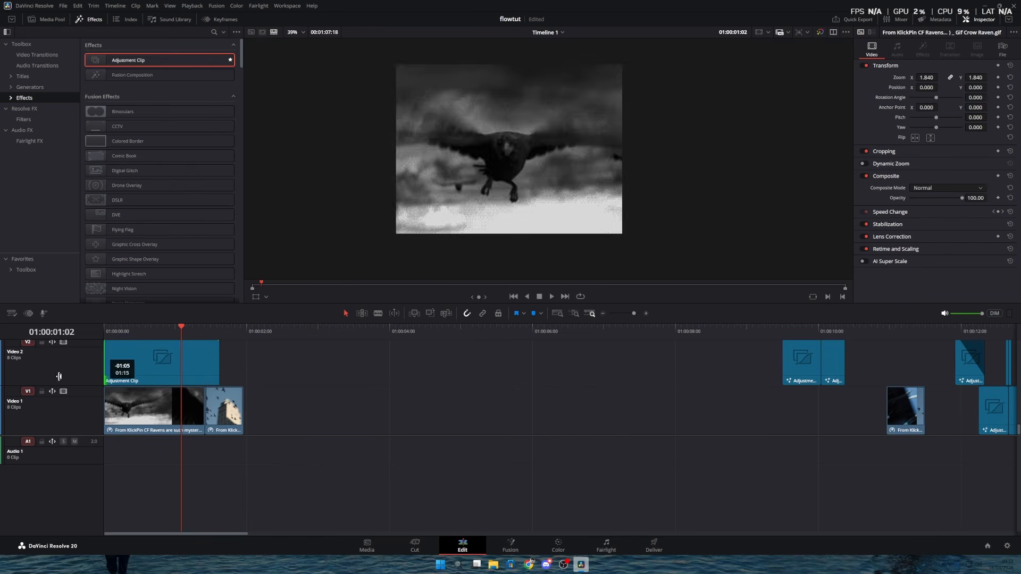
{"action": "left_click_drag", "start_coordinate": [219, 367], "coordinate": [243, 367]}
{"action": "right_click", "coordinate": [259, 364]}
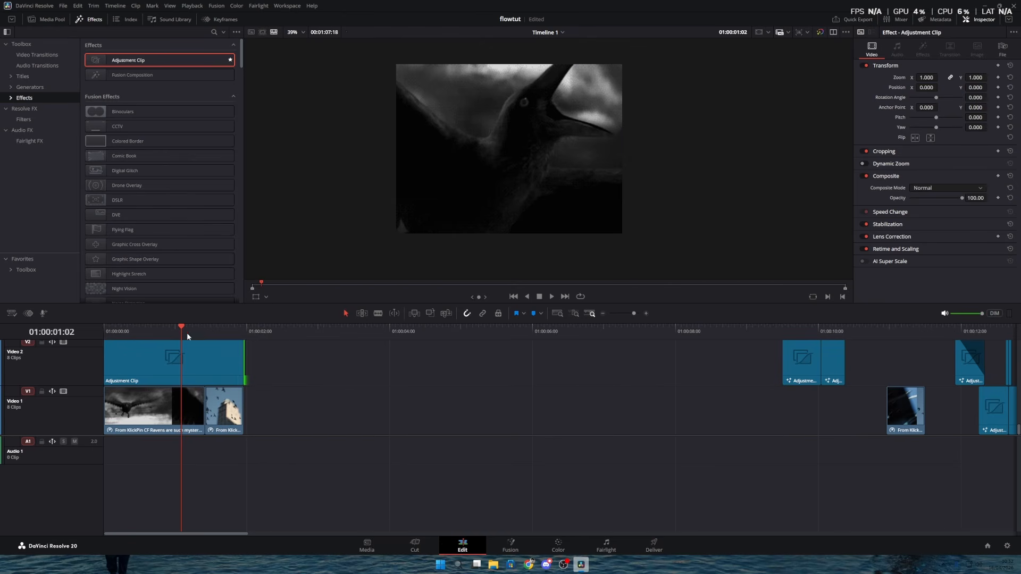
Place the playhead on the cut at 01:00:01:10, open the new adjustment clip in Fusion and add a Brightness Contrast node.
{"action": "left_click_drag", "start_coordinate": [188, 332], "coordinate": [204, 332]}
{"action": "left_click", "coordinate": [219, 367]}
{"action": "right_click", "coordinate": [210, 365]}
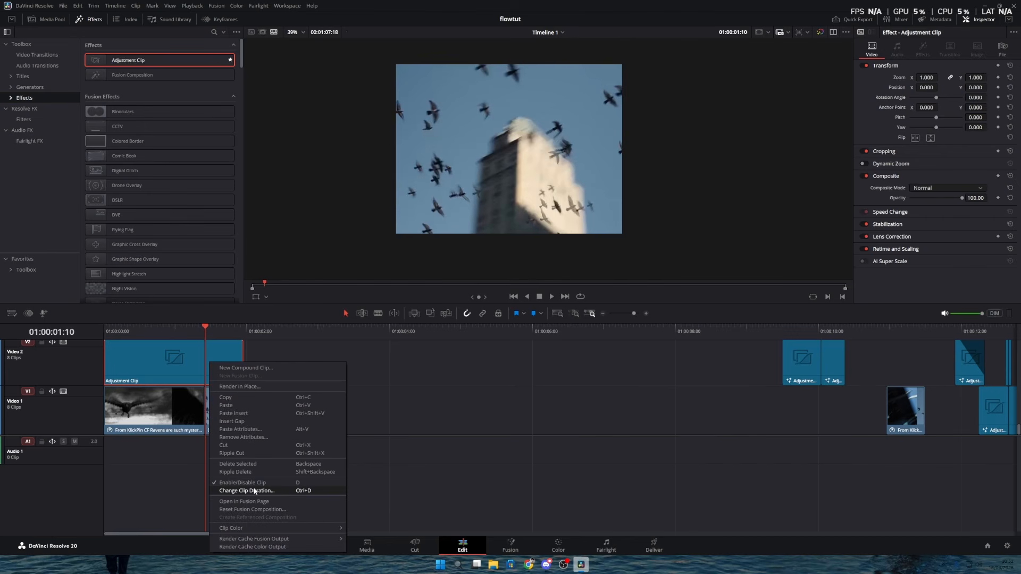
{"action": "left_click", "coordinate": [239, 501]}
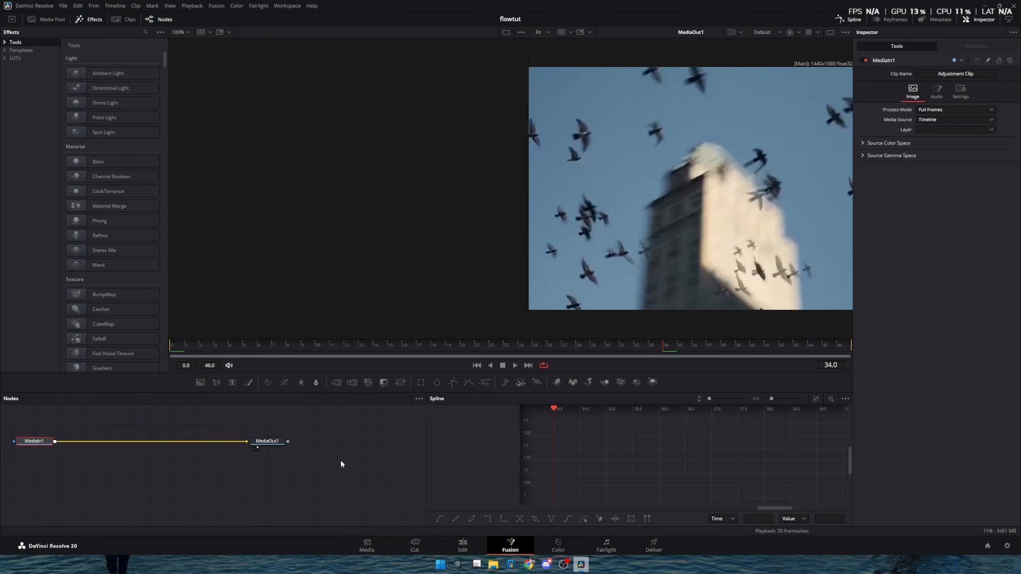
{"action": "key", "text": "shift+space"}
{"action": "type", "text": "erode"}
{"action": "type", "text": "bri"}
{"action": "key", "text": "Return"}
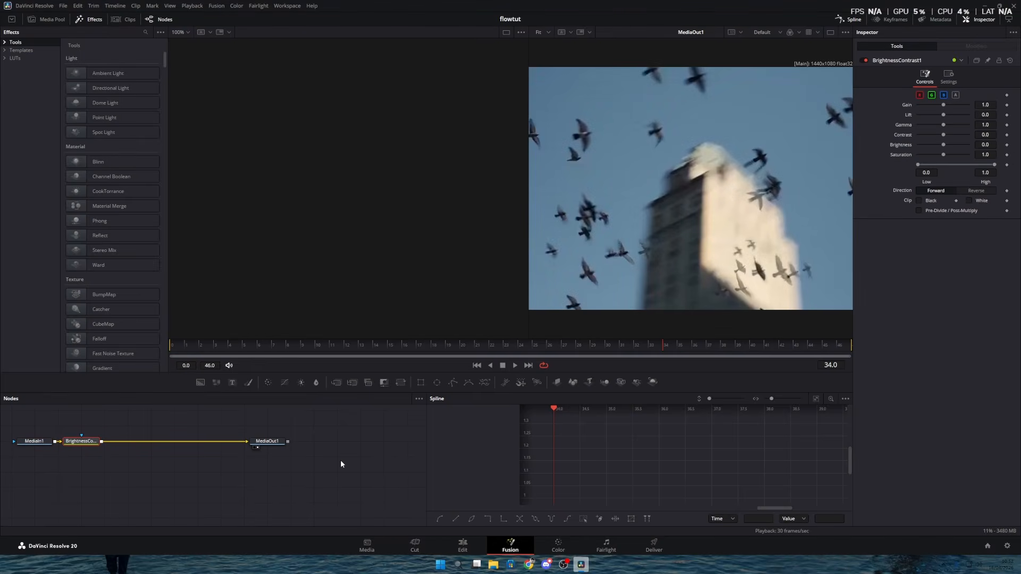
Keyframe the Brightness Contrast Low/High range at frames 34, 0 and 46, with Low set to 0.4 at frame 34.
{"action": "left_click", "coordinate": [1006, 166]}
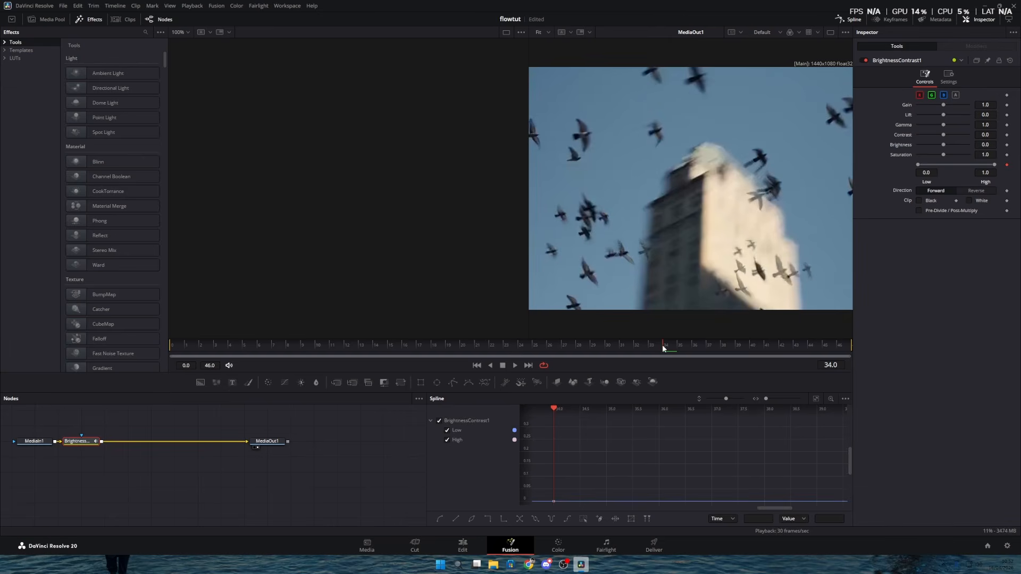
{"action": "left_click", "coordinate": [477, 365]}
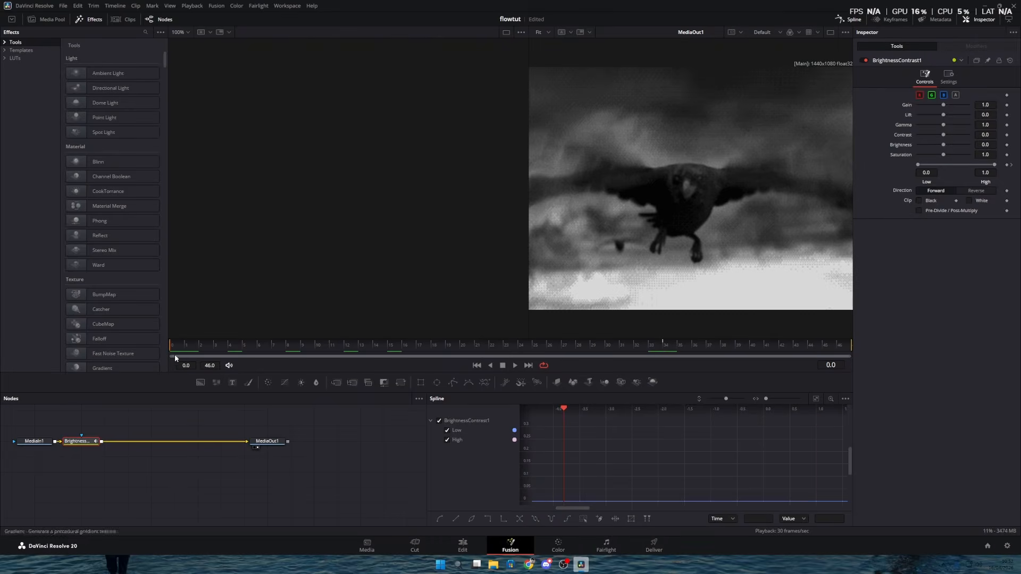
{"action": "left_click", "coordinate": [1006, 166]}
{"action": "left_click_drag", "start_coordinate": [701, 347], "coordinate": [838, 346]}
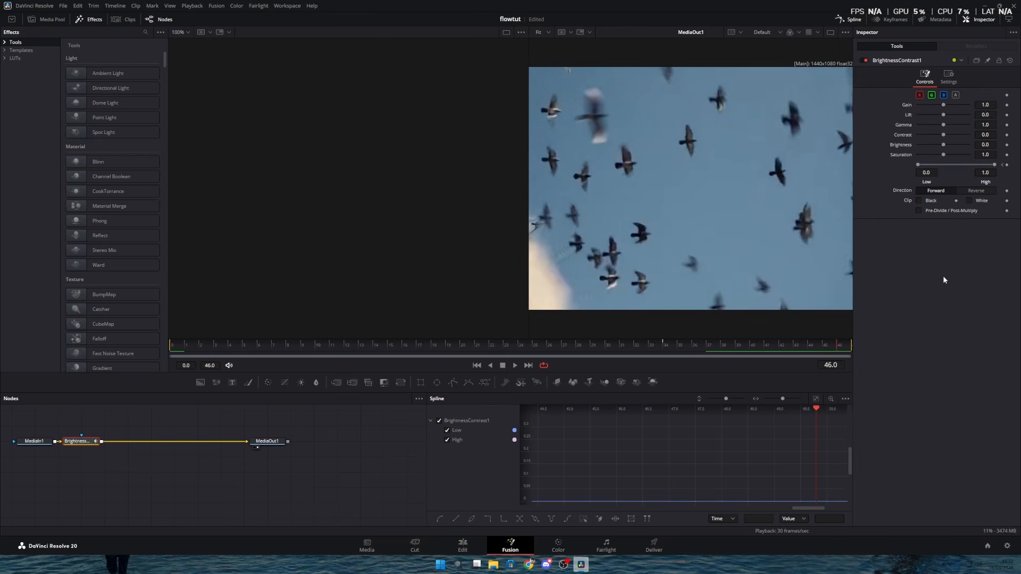
{"action": "left_click", "coordinate": [663, 346]}
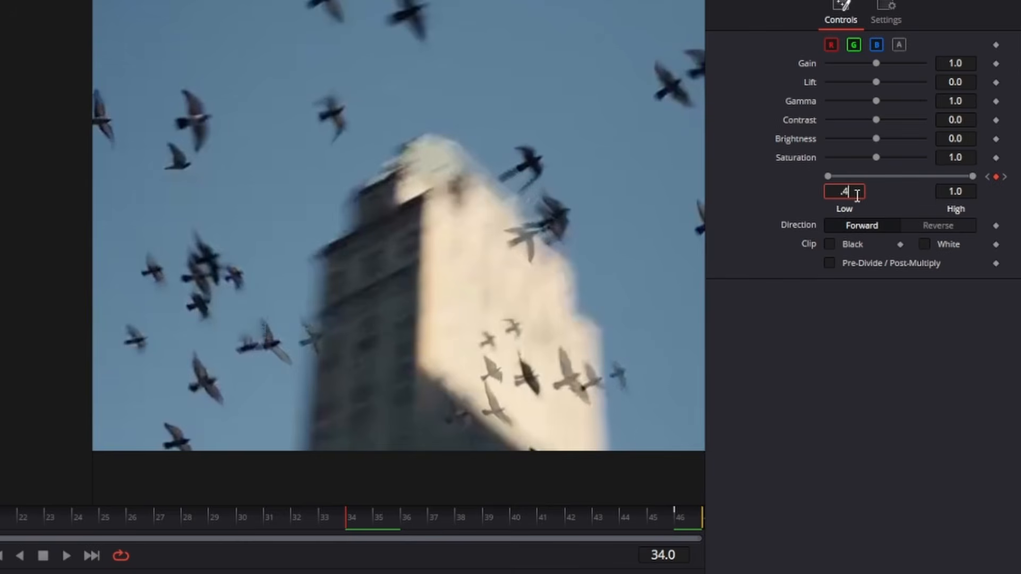
{"action": "key", "text": "Tab"}
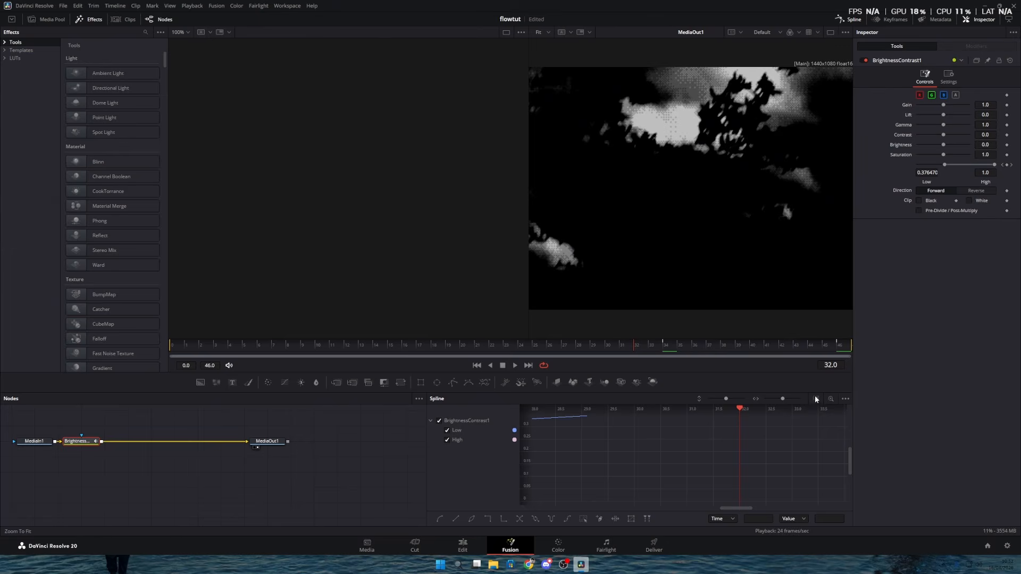
Show only the Low curve of the Brightness Contrast in the Spline editor and fit it to the view.
{"action": "left_click", "coordinate": [816, 398]}
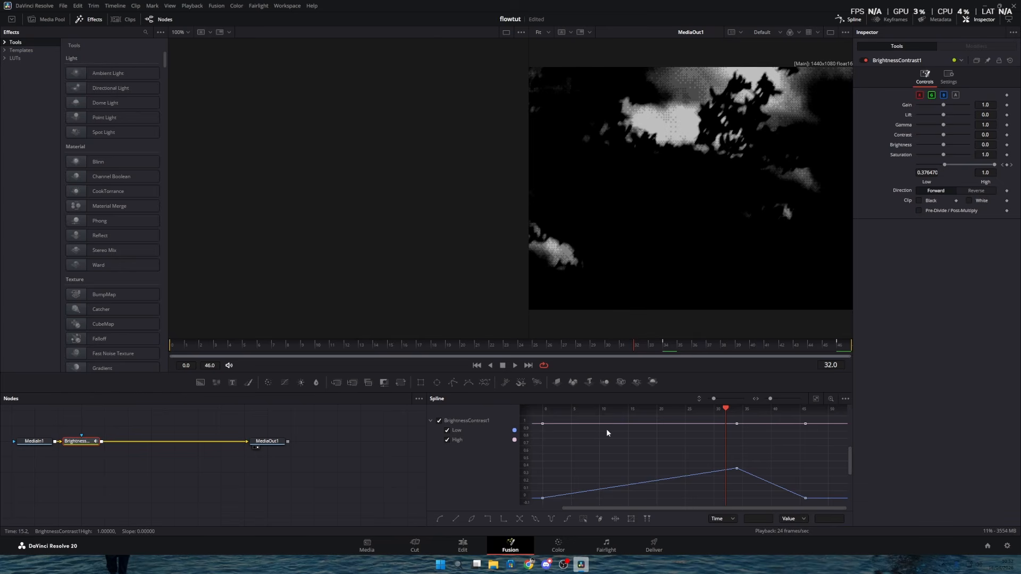
{"action": "left_click", "coordinate": [447, 431]}
{"action": "left_click", "coordinate": [447, 431]}
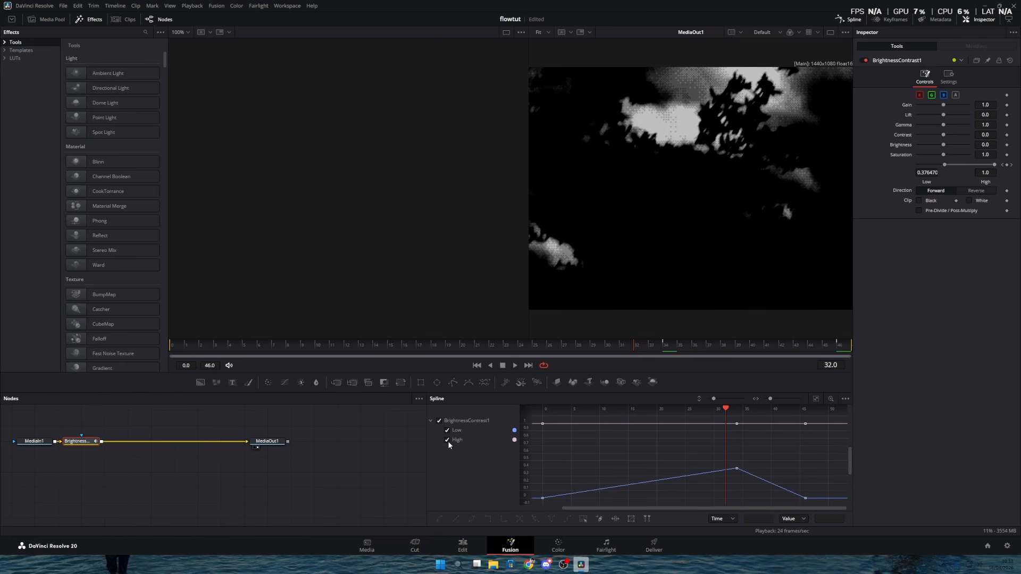
{"action": "left_click", "coordinate": [447, 440]}
{"action": "left_click", "coordinate": [816, 401]}
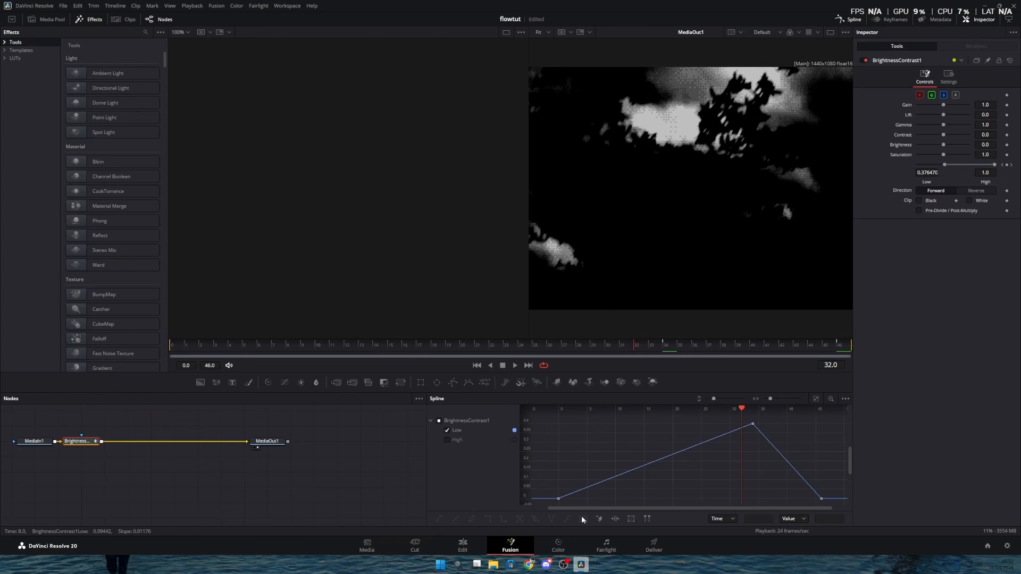
Flatten all keyframes of the Low curve and reshape its handles so the rise steepens just before the frame 34 peak.
{"action": "key", "text": "ctrl+a"}
{"action": "key", "text": "f"}
{"action": "left_click_drag", "start_coordinate": [689, 429], "coordinate": [745, 479]}
{"action": "left_click_drag", "start_coordinate": [621, 501], "coordinate": [724, 484]}
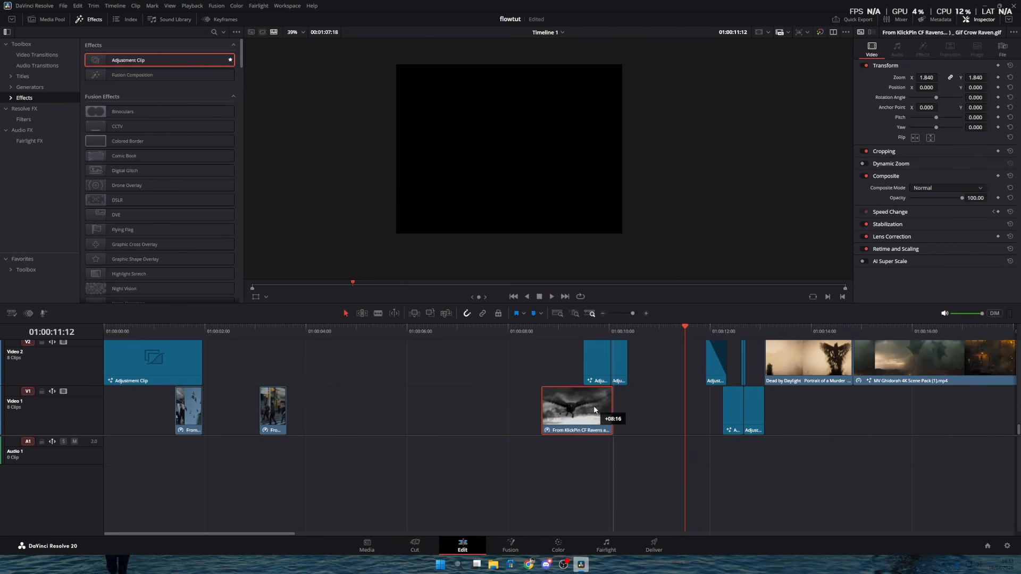
Move the crowd clip directly in front of the birds clip on Video 1 under the adjustment clip and play back the transition.
{"action": "left_click_drag", "start_coordinate": [273, 410], "coordinate": [162, 409]}
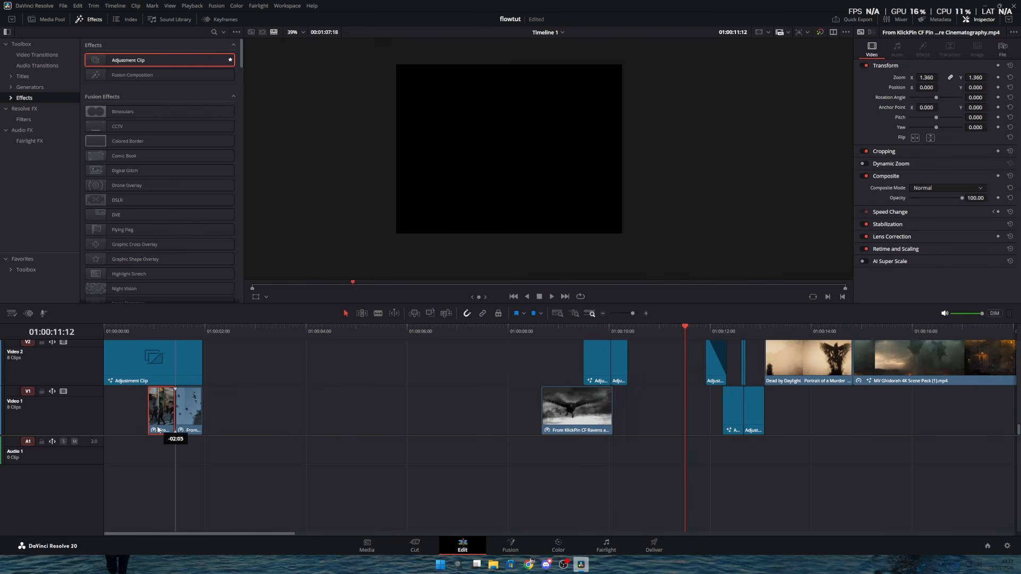
{"action": "left_click", "coordinate": [142, 331]}
{"action": "key", "text": "space"}
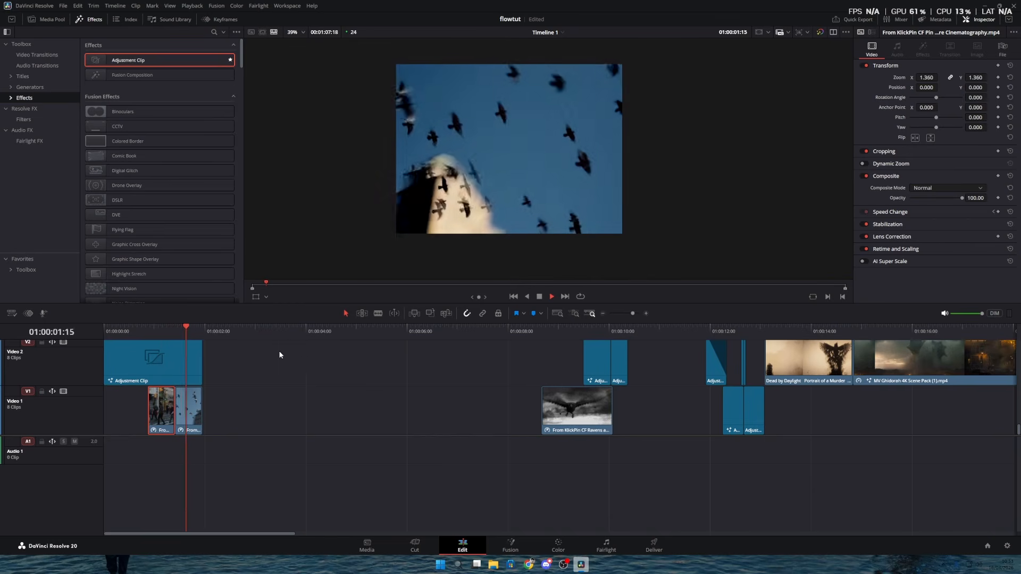
{"action": "left_click", "coordinate": [142, 331]}
{"action": "key", "text": "space"}
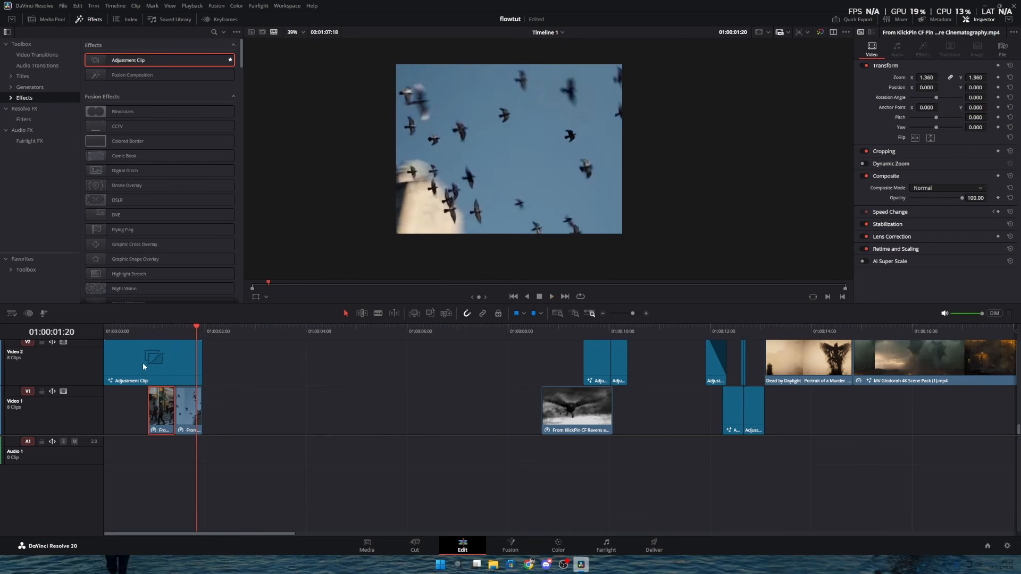
Move the crowd clip, birds clip and their adjustment clip together to the start of the timeline and play them back.
{"action": "left_click_drag", "start_coordinate": [173, 427], "coordinate": [126, 426]}
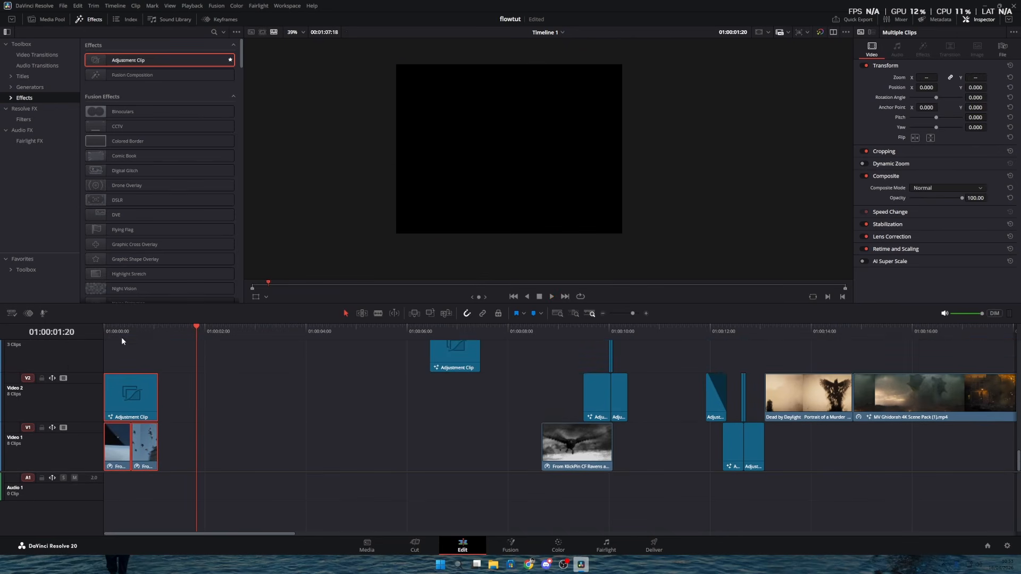
{"action": "key", "text": "Home"}
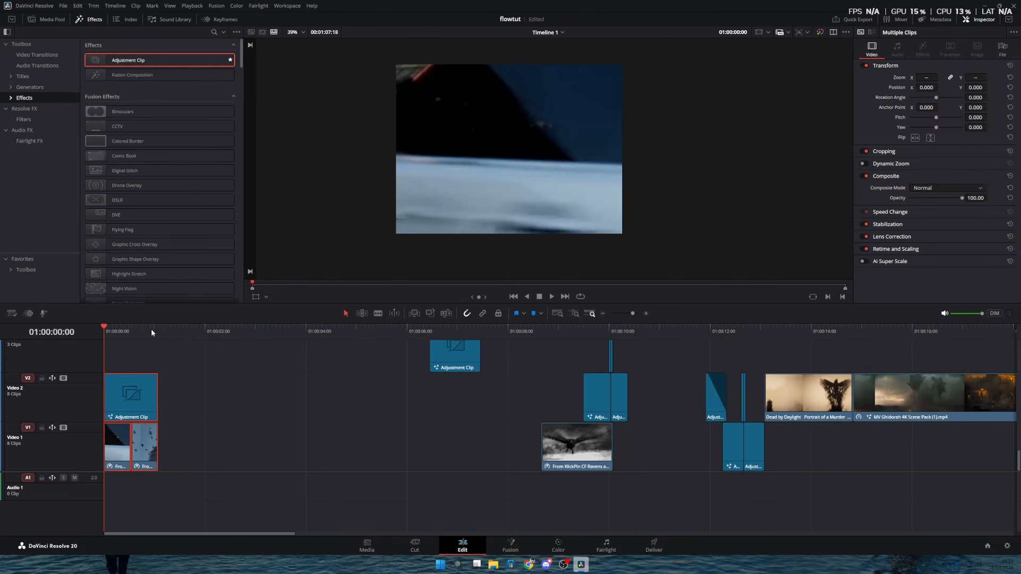
{"action": "key", "text": "space"}
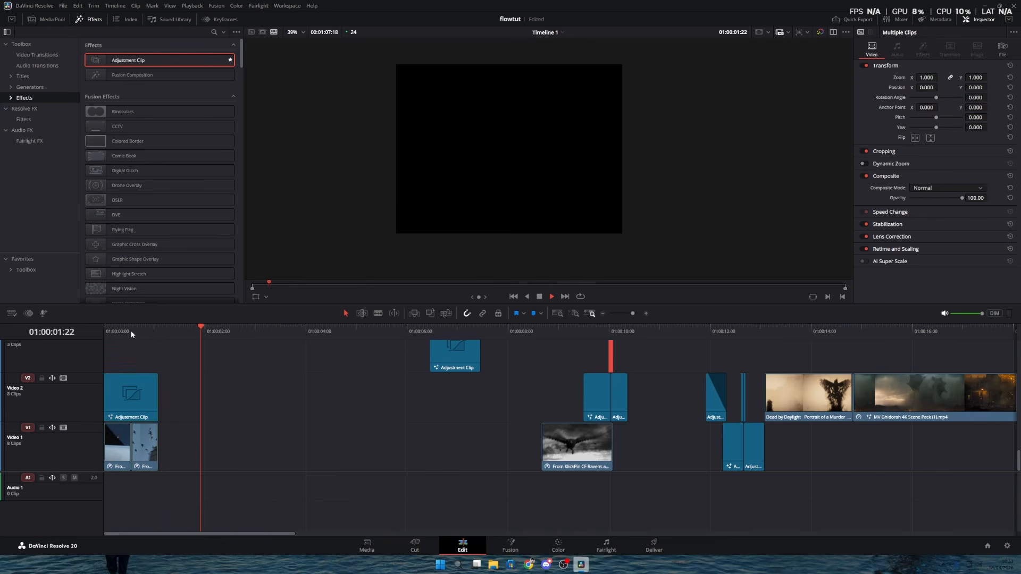
{"action": "left_click", "coordinate": [105, 332]}
{"action": "left_click", "coordinate": [274, 376]}
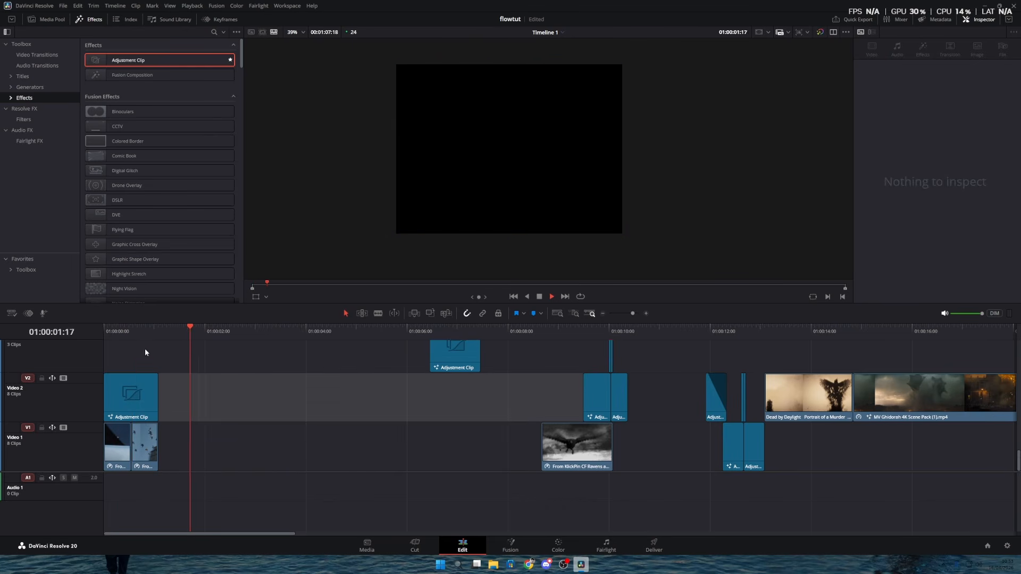
{"action": "left_click", "coordinate": [116, 328]}
Play back the crowd-to-birds cut from the timeline start with the two short adjustment clips above it on Video 3.
{"action": "left_click", "coordinate": [118, 332]}
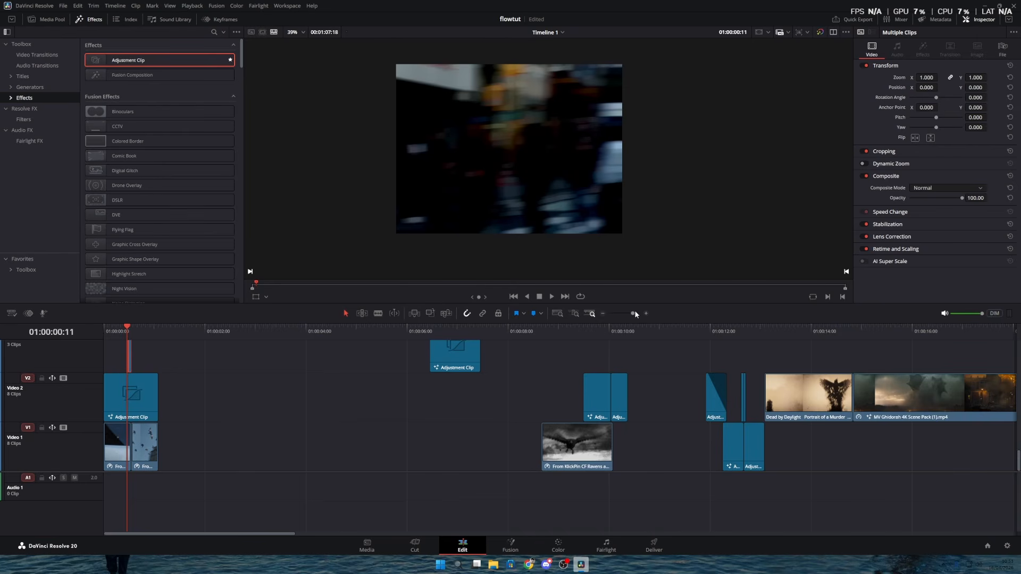
{"action": "left_click_drag", "start_coordinate": [635, 313], "coordinate": [639, 313]}
{"action": "left_click", "coordinate": [459, 355]}
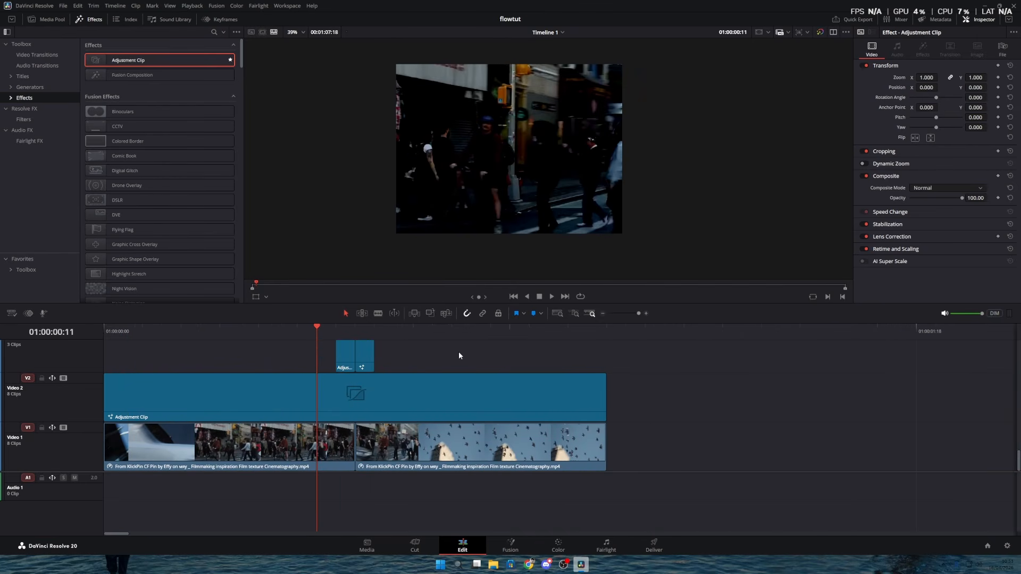
{"action": "left_click_drag", "start_coordinate": [304, 330], "coordinate": [111, 334]}
{"action": "key", "text": "space"}
{"action": "left_click", "coordinate": [279, 331]}
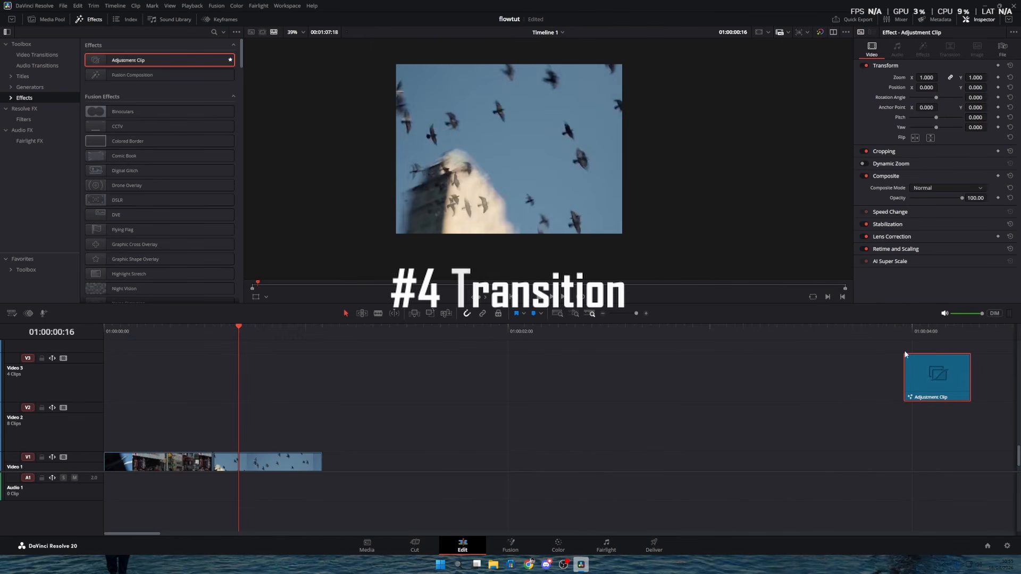
Place the ready-made adjustment clip from Video 3 onto Video 2 over the crowd-to-birds cut and preview transition #4.
{"action": "left_click_drag", "start_coordinate": [641, 313], "coordinate": [634, 313]}
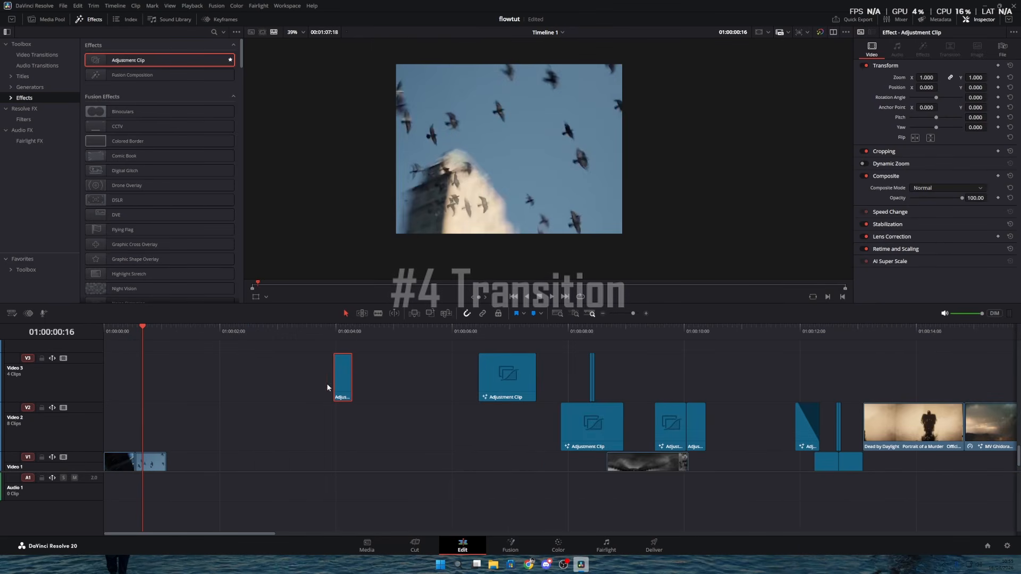
{"action": "left_click_drag", "start_coordinate": [340, 378], "coordinate": [137, 432]}
{"action": "left_click", "coordinate": [128, 330]}
{"action": "left_click_drag", "start_coordinate": [632, 314], "coordinate": [637, 312]}
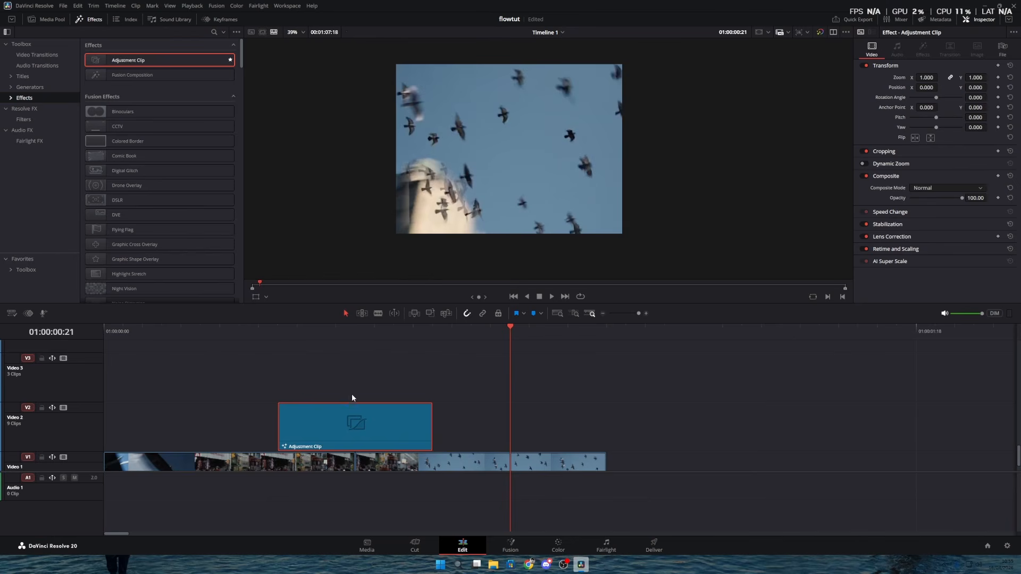
{"action": "left_click_drag", "start_coordinate": [329, 336], "coordinate": [207, 338]}
{"action": "key", "text": "space"}
{"action": "key", "text": "space"}
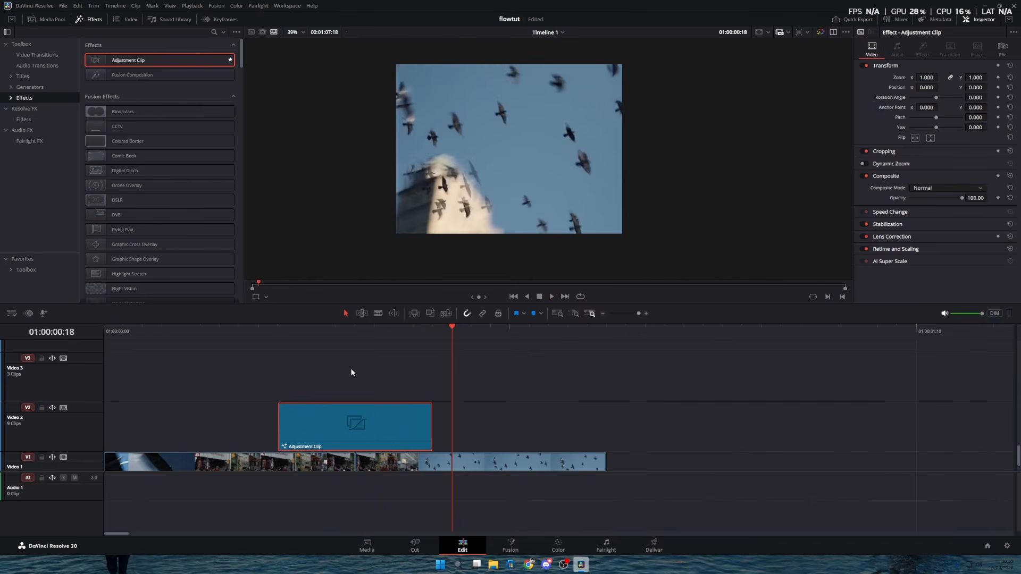
Park the ready-made adjustment clip at about 01:00:06:00 on Video 2 and add a new adjustment clip over the crowd-to-birds cut.
{"action": "left_click_drag", "start_coordinate": [638, 313], "coordinate": [635, 313]}
{"action": "left_click_drag", "start_coordinate": [187, 434], "coordinate": [873, 426]}
{"action": "left_click_drag", "start_coordinate": [634, 313], "coordinate": [636, 313]}
{"action": "left_click_drag", "start_coordinate": [754, 426], "coordinate": [915, 425]}
{"action": "left_click_drag", "start_coordinate": [127, 60], "coordinate": [137, 424]}
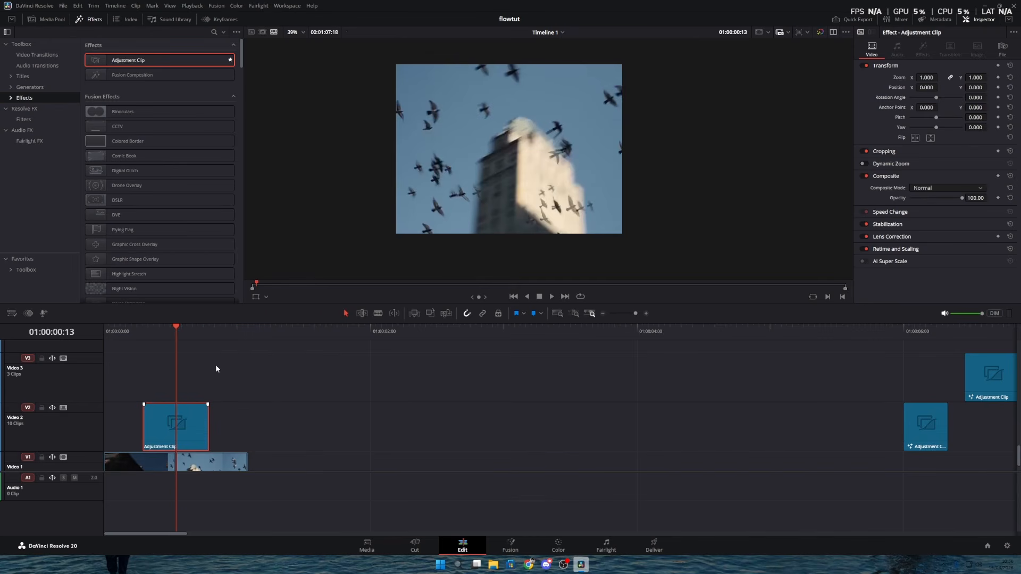
Open the new adjustment clip in Fusion, add a Background with a Merge and mask it with a Rectangle.
{"action": "key", "text": "shift+5"}
{"action": "left_click", "coordinate": [200, 383]}
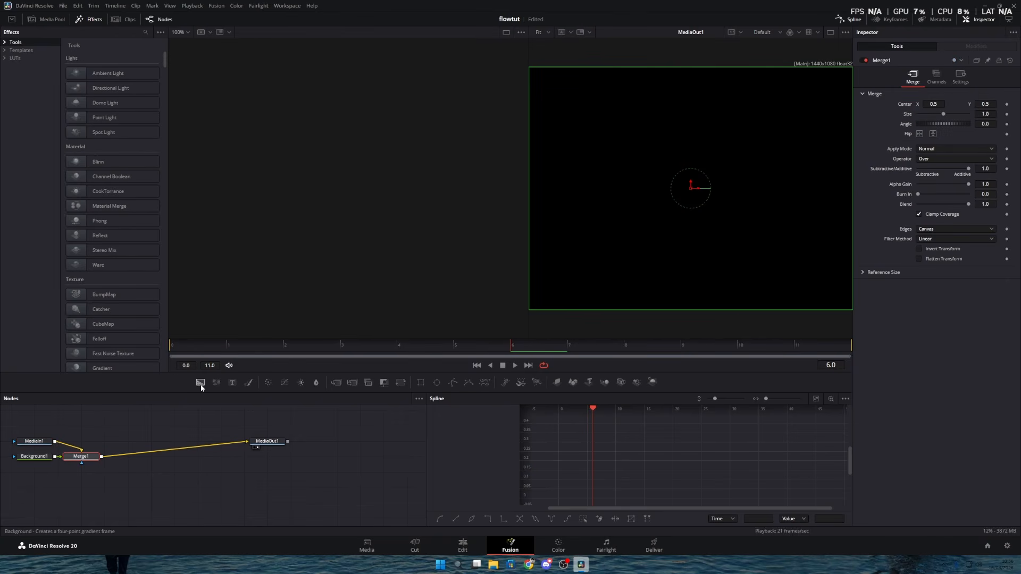
{"action": "left_click", "coordinate": [420, 382]}
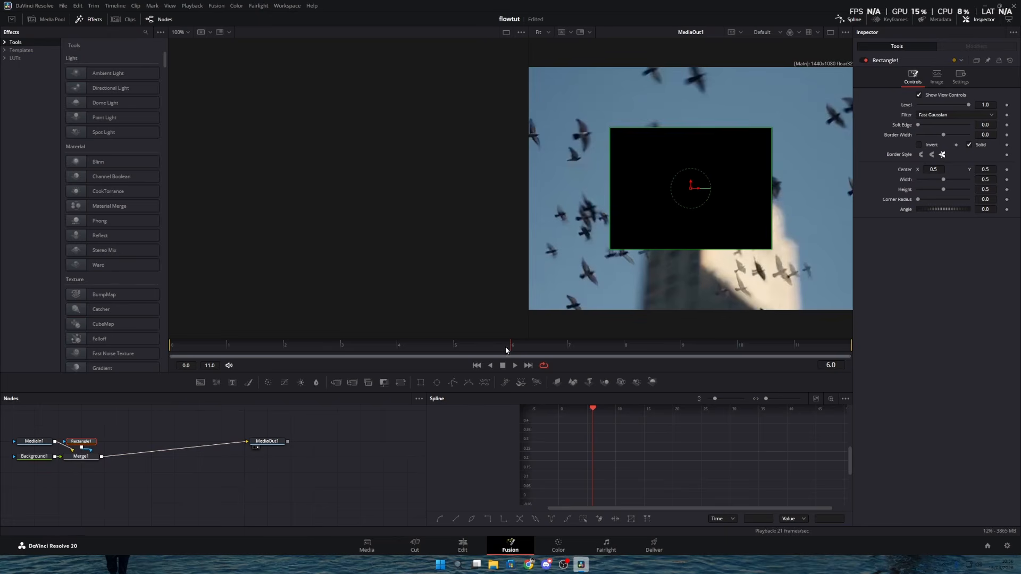
Shape the rectangle mask into a tilted strip, width about 0.32, height about 1.26, angle about 12, with soft edge 0.0861.
{"action": "left_click_drag", "start_coordinate": [677, 131], "coordinate": [685, 66]}
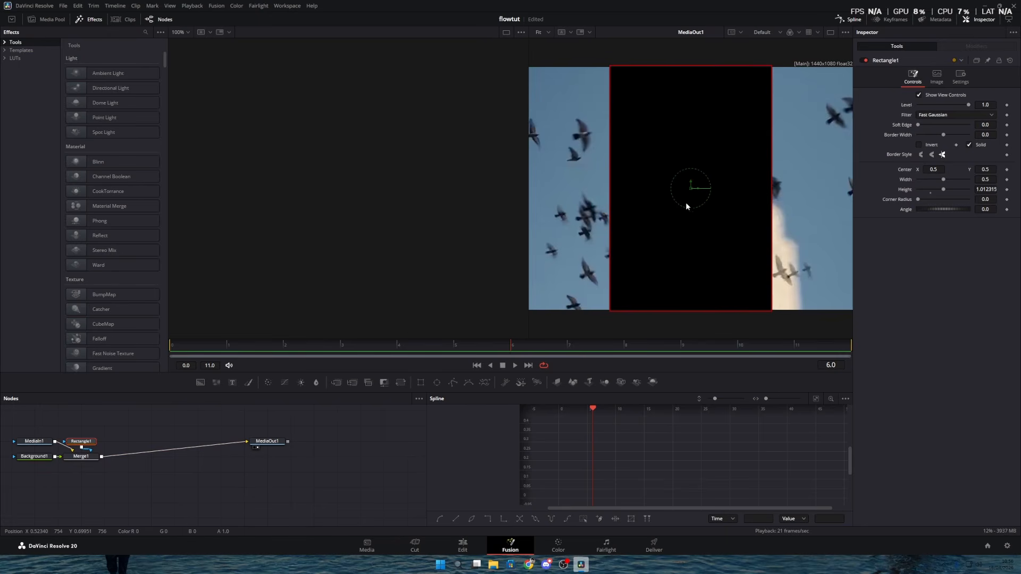
{"action": "scroll", "coordinate": [684, 202], "scroll_direction": "down", "scroll_amount": 2}
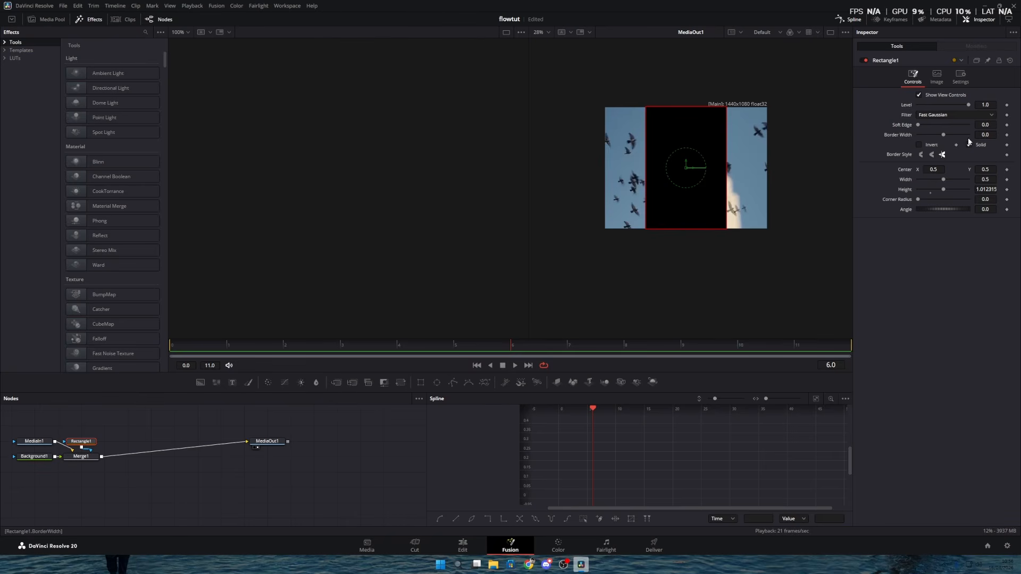
{"action": "left_click_drag", "start_coordinate": [706, 176], "coordinate": [709, 173]}
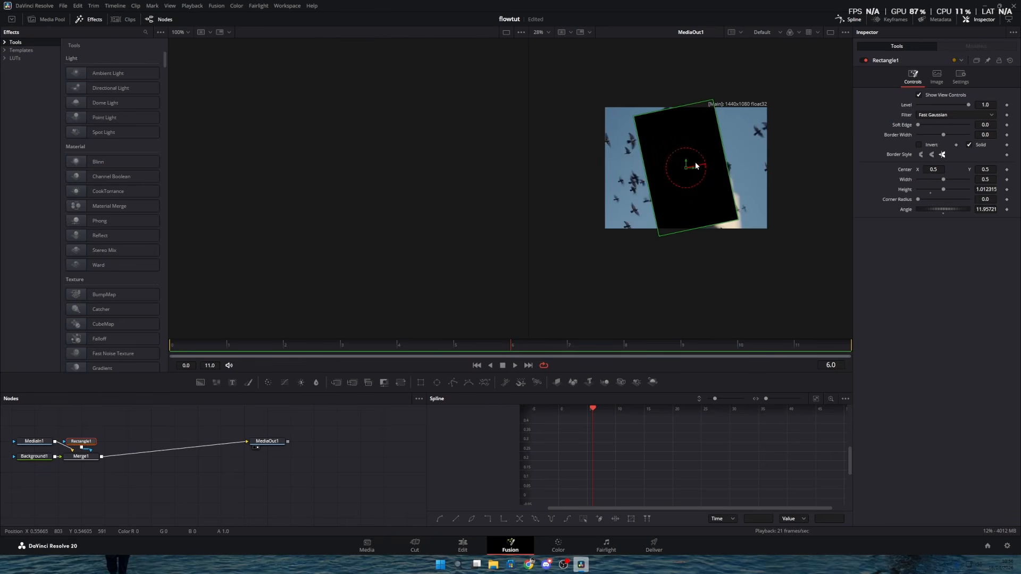
{"action": "left_click_drag", "start_coordinate": [664, 110], "coordinate": [663, 96]}
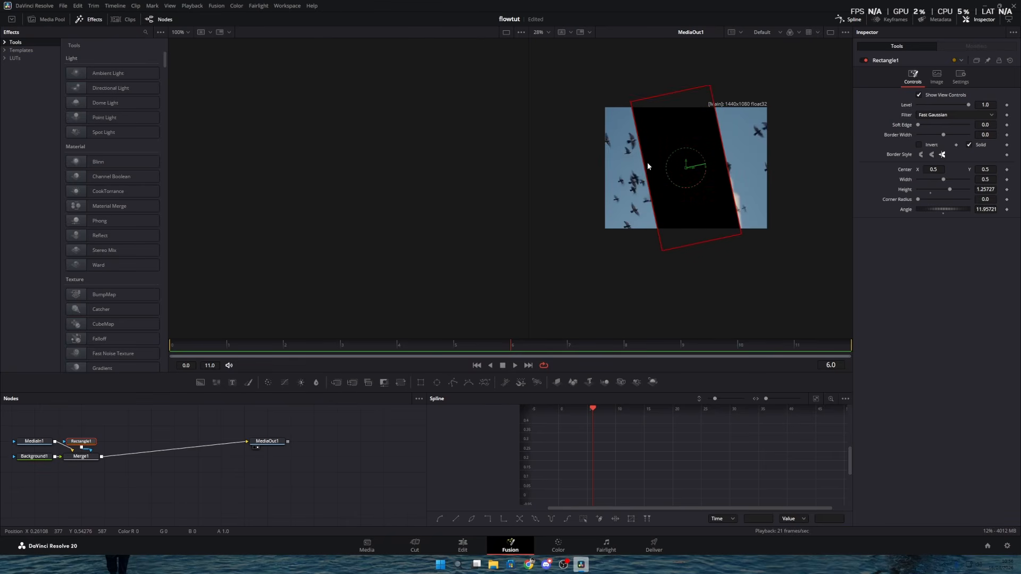
{"action": "left_click_drag", "start_coordinate": [646, 165], "coordinate": [660, 166]}
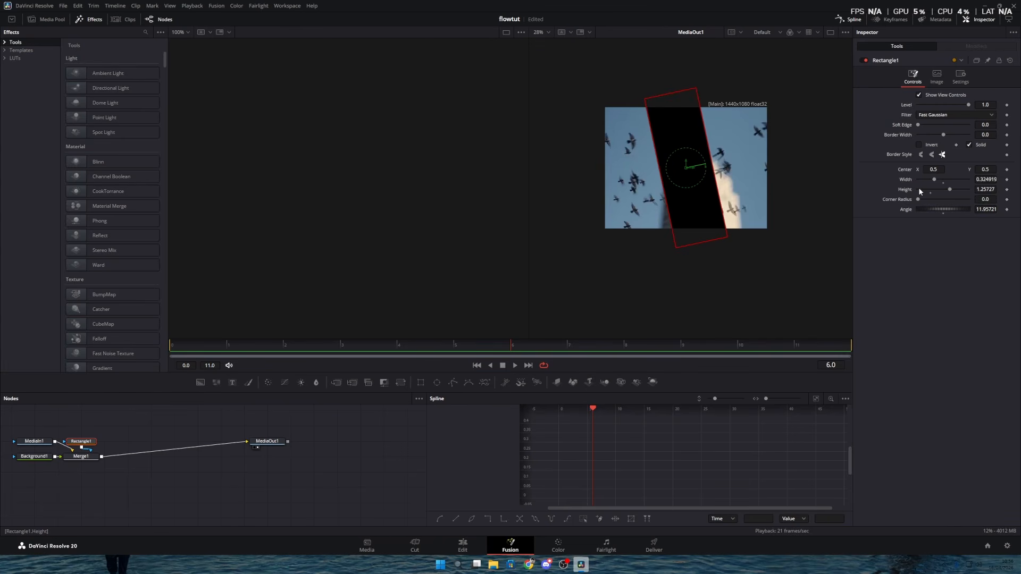
{"action": "left_click_drag", "start_coordinate": [993, 124], "coordinate": [1008, 124]}
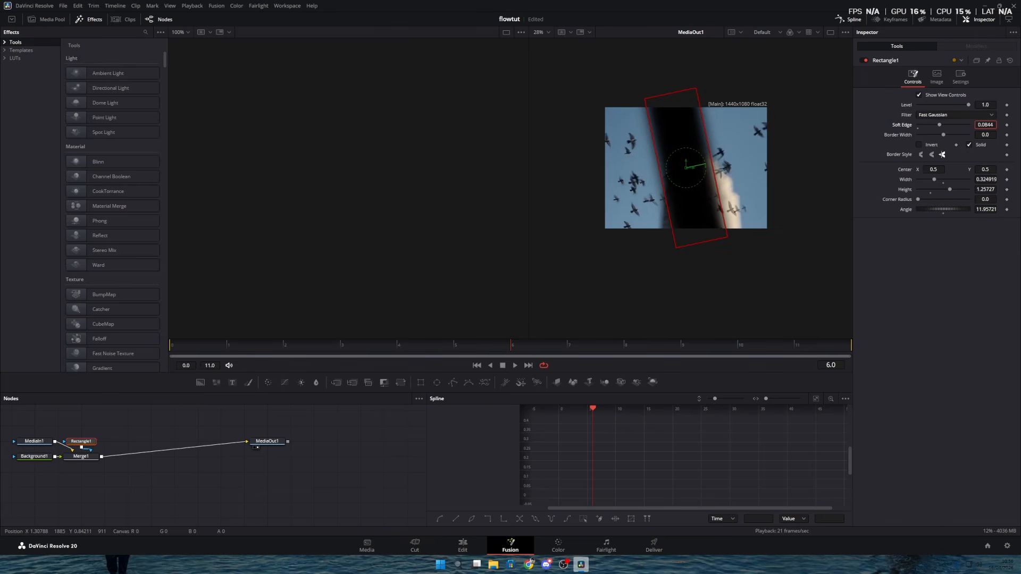
{"action": "left_click_drag", "start_coordinate": [985, 124], "coordinate": [987, 125]}
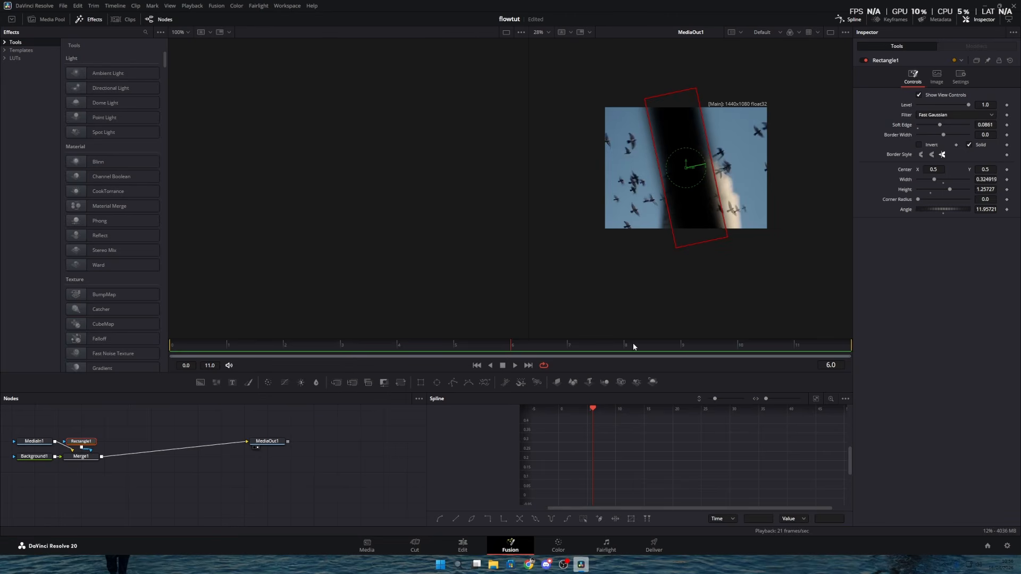
Keyframe the rectangle's Center at frame 6 (0.5, 0.5), frame 0 (1.01, 0.664) and frame 11 (-0.284, 0.5).
{"action": "left_click", "coordinate": [1006, 169]}
{"action": "key", "text": "Home"}
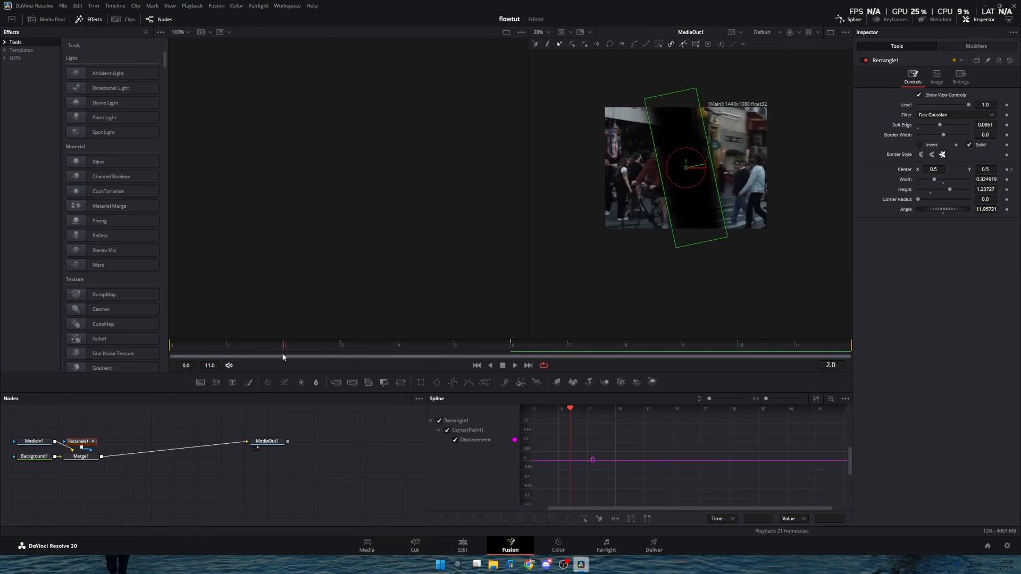
{"action": "left_click", "coordinate": [1007, 169]}
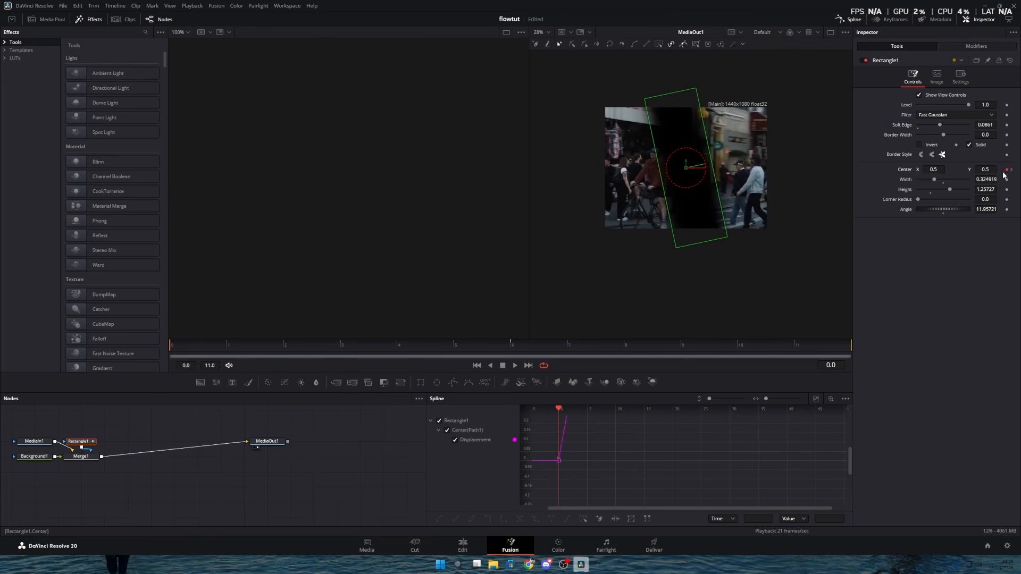
{"action": "left_click_drag", "start_coordinate": [925, 170], "coordinate": [1012, 169]}
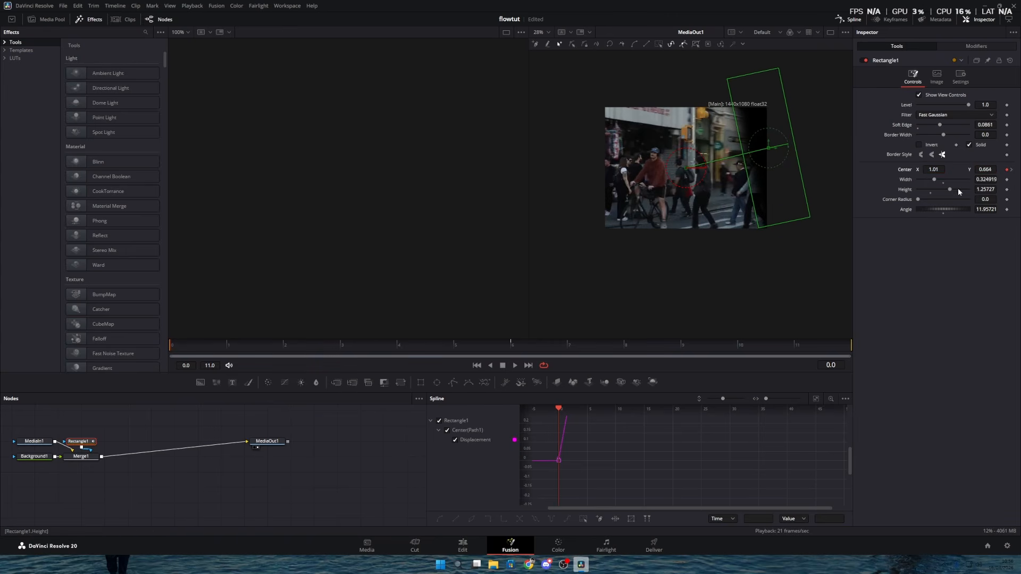
{"action": "left_click", "coordinate": [282, 349]}
{"action": "left_click_drag", "start_coordinate": [281, 349], "coordinate": [840, 341]}
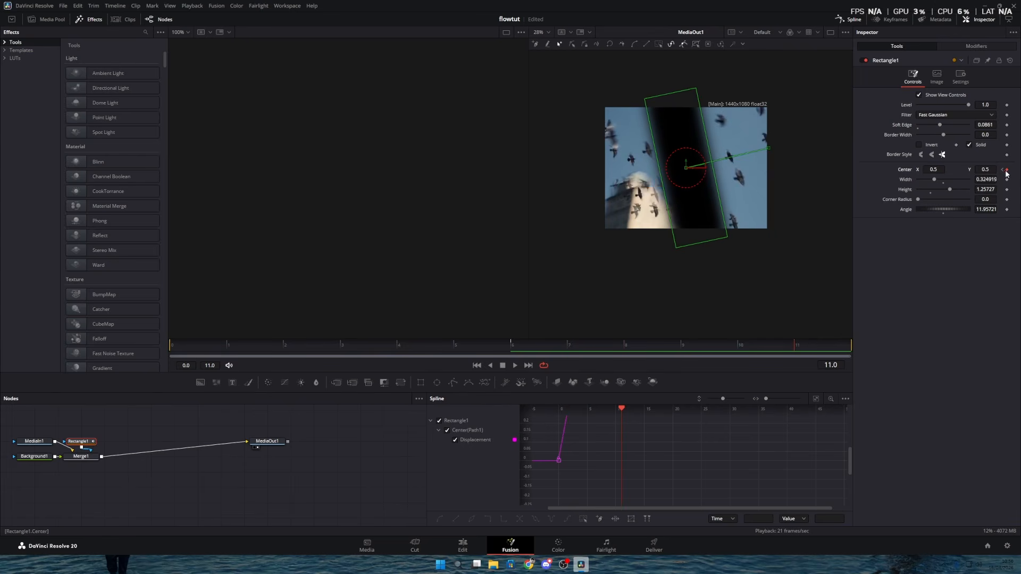
{"action": "left_click_drag", "start_coordinate": [931, 171], "coordinate": [934, 170]}
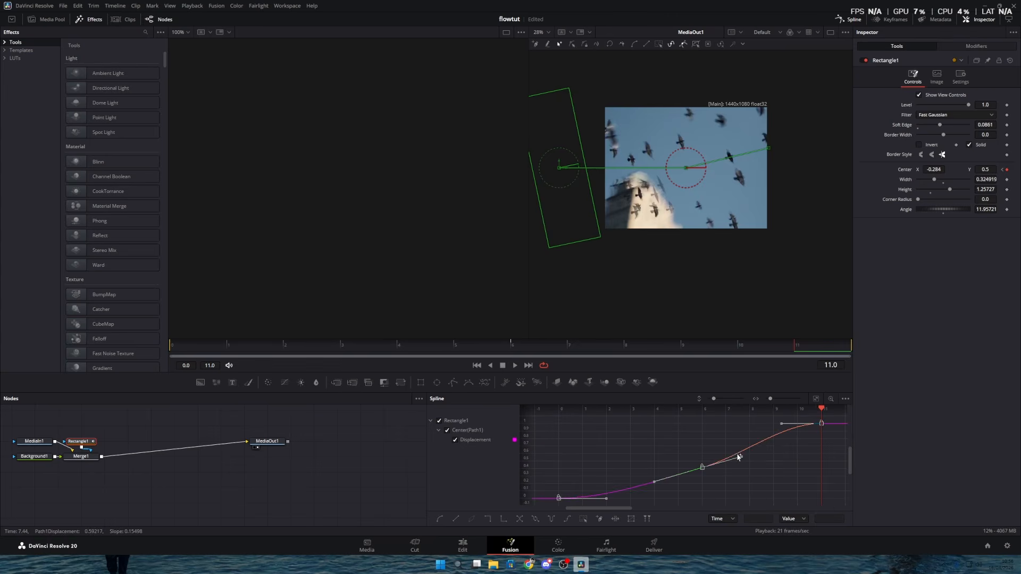
Steepen the rectangle's Displacement curve to near vertical at the frame 6 keyframe and check the motion.
{"action": "left_click_drag", "start_coordinate": [739, 458], "coordinate": [712, 444]}
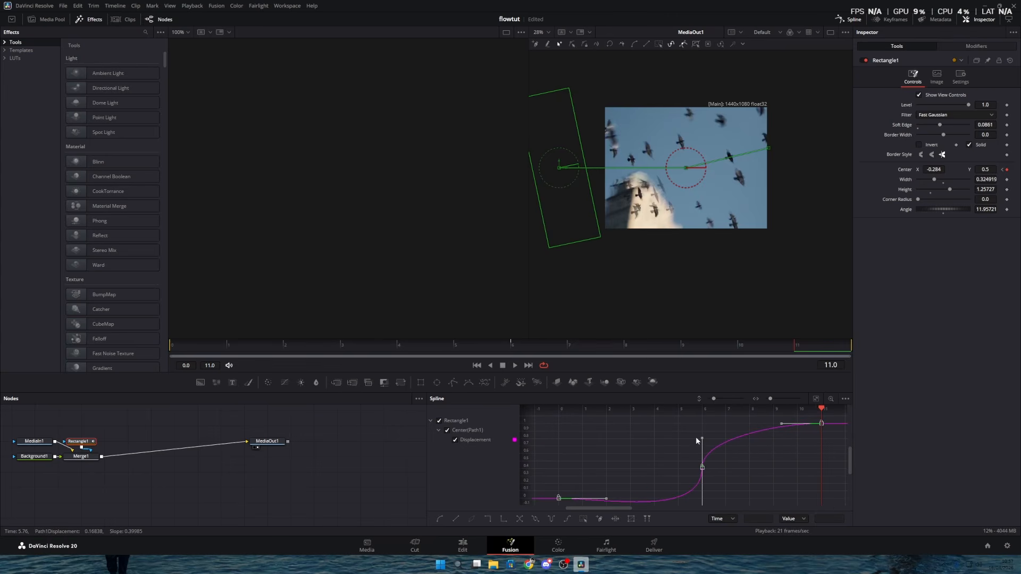
{"action": "scroll", "coordinate": [683, 429], "scroll_direction": "down", "scroll_amount": 2}
{"action": "left_click", "coordinate": [368, 346]}
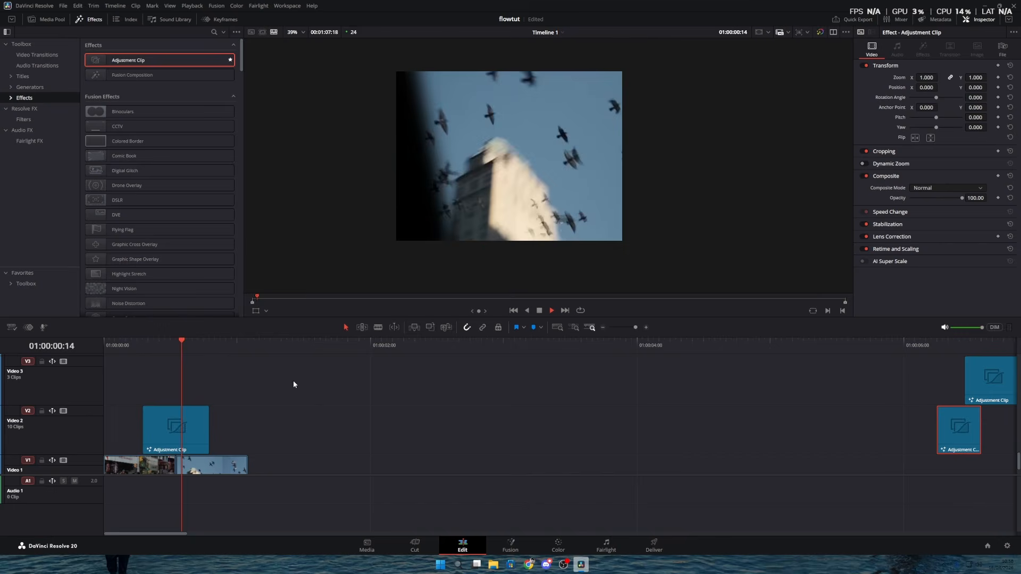
Play back the black strip transition over the crowd-to-birds cut in the edit timeline.
{"action": "key", "text": "space"}
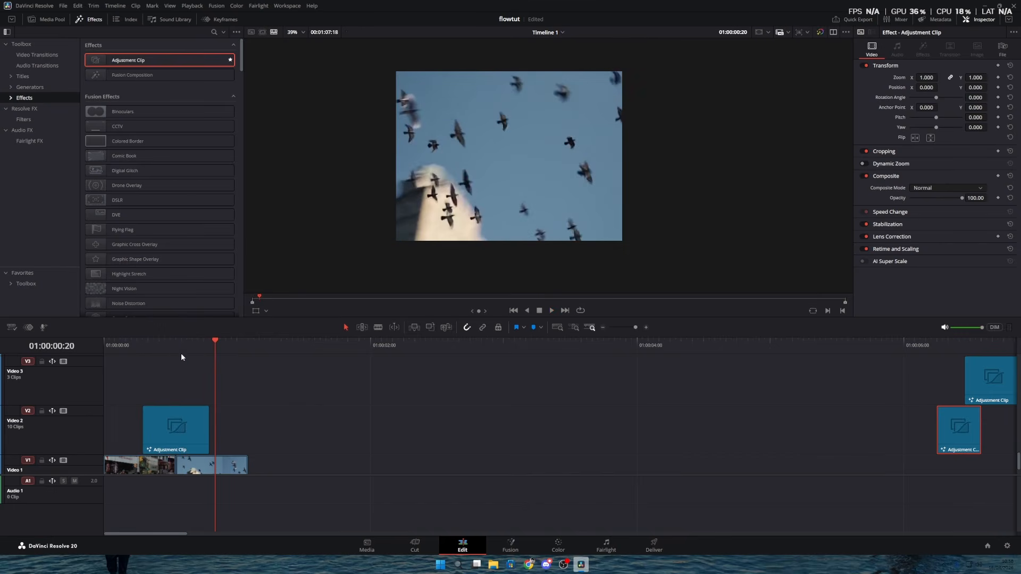
{"action": "left_click", "coordinate": [132, 346]}
{"action": "key", "text": "space"}
{"action": "key", "text": "space"}
{"action": "left_click", "coordinate": [302, 387]}
{"action": "left_click", "coordinate": [364, 385]}
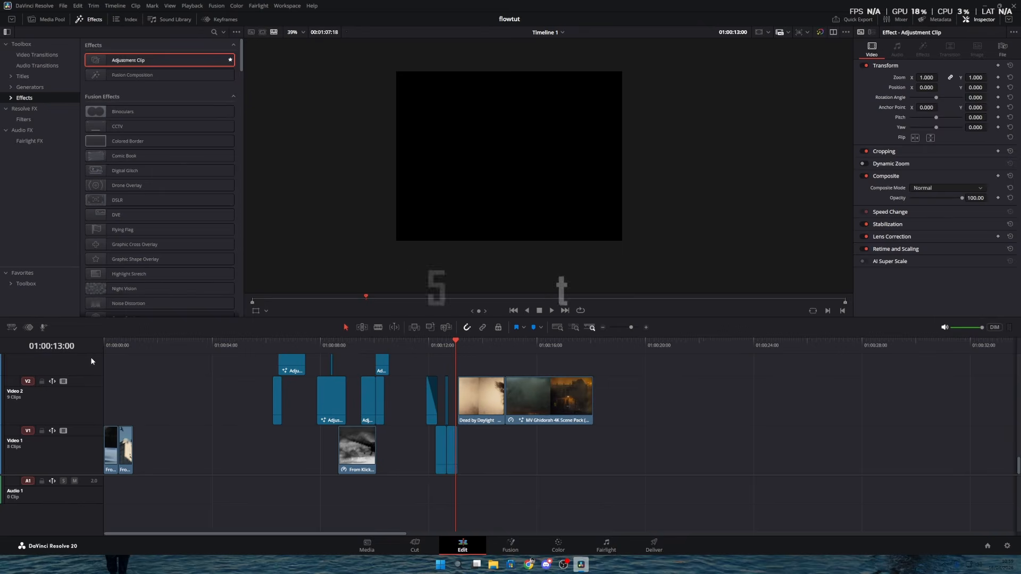
Split the birds clip on Video 1 at 01:00:00:14 and select the short segment before the split.
{"action": "left_click_drag", "start_coordinate": [632, 327], "coordinate": [639, 328]}
{"action": "key", "text": "space"}
{"action": "left_click", "coordinate": [398, 352]}
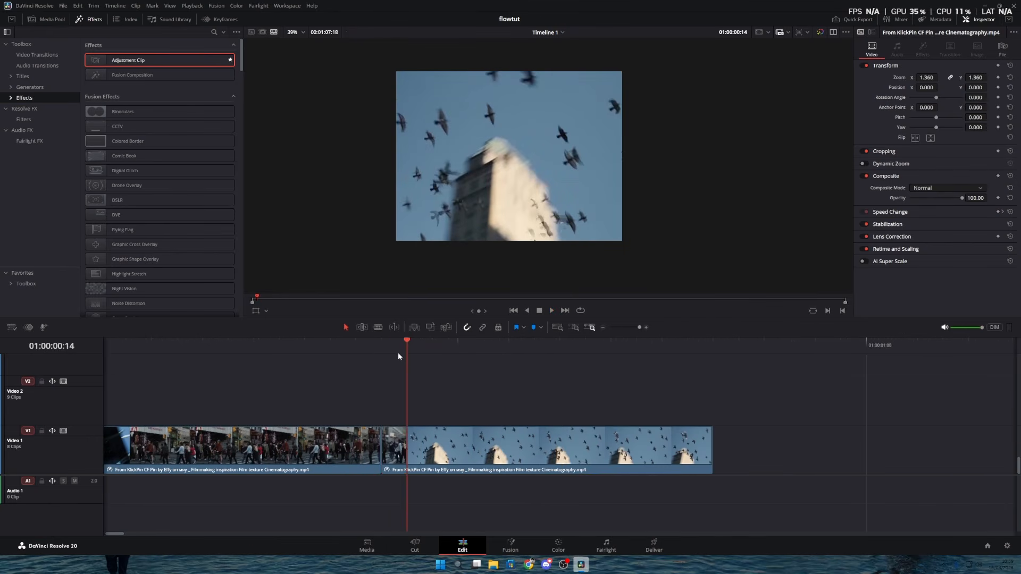
{"action": "key", "text": "ctrl+b"}
{"action": "left_click", "coordinate": [392, 462]}
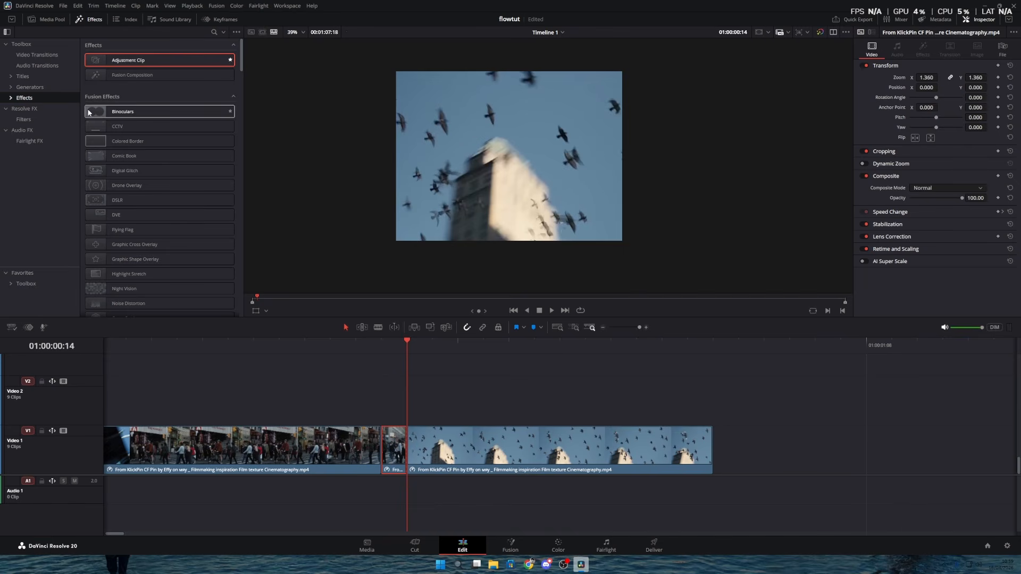
Add a Solid Color generator on Video 2 and cut it to the single frame 01:00:00:12 just before the birds clip.
{"action": "left_click", "coordinate": [30, 86]}
{"action": "left_click_drag", "start_coordinate": [130, 193], "coordinate": [316, 408]}
{"action": "left_click_drag", "start_coordinate": [360, 402], "coordinate": [404, 404]}
{"action": "left_click_drag", "start_coordinate": [404, 402], "coordinate": [380, 400]}
{"action": "left_click", "coordinate": [384, 346]}
{"action": "key", "text": "ctrl+b"}
{"action": "key", "text": "Delete"}
{"action": "key", "text": "Left"}
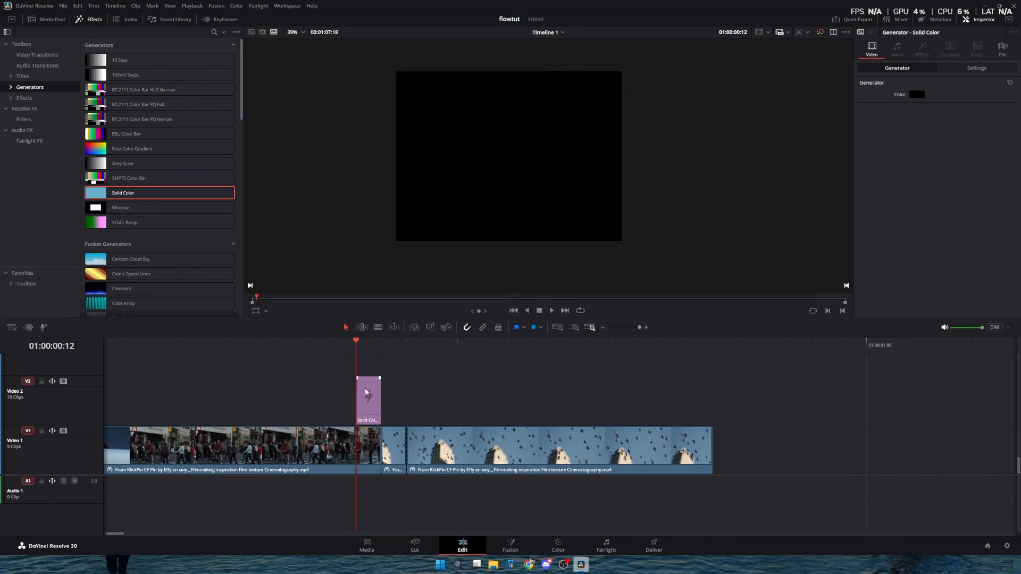
Change the Solid Color clip's color to white and play back the flash over the crowd-to-birds cut.
{"action": "left_click", "coordinate": [917, 94]}
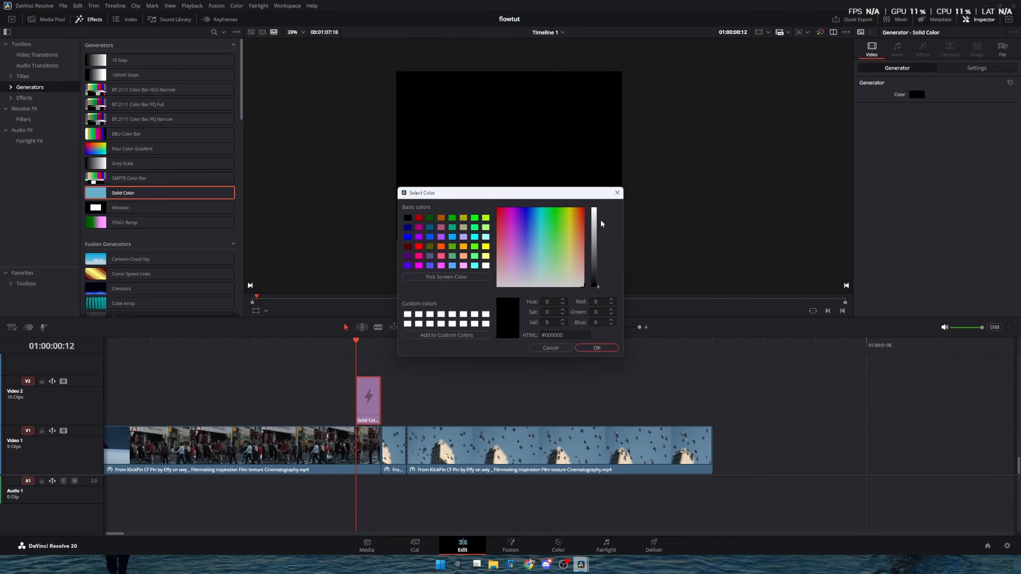
{"action": "left_click_drag", "start_coordinate": [595, 217], "coordinate": [595, 200]}
{"action": "left_click", "coordinate": [593, 348]}
{"action": "left_click", "coordinate": [156, 345]}
{"action": "key", "text": "space"}
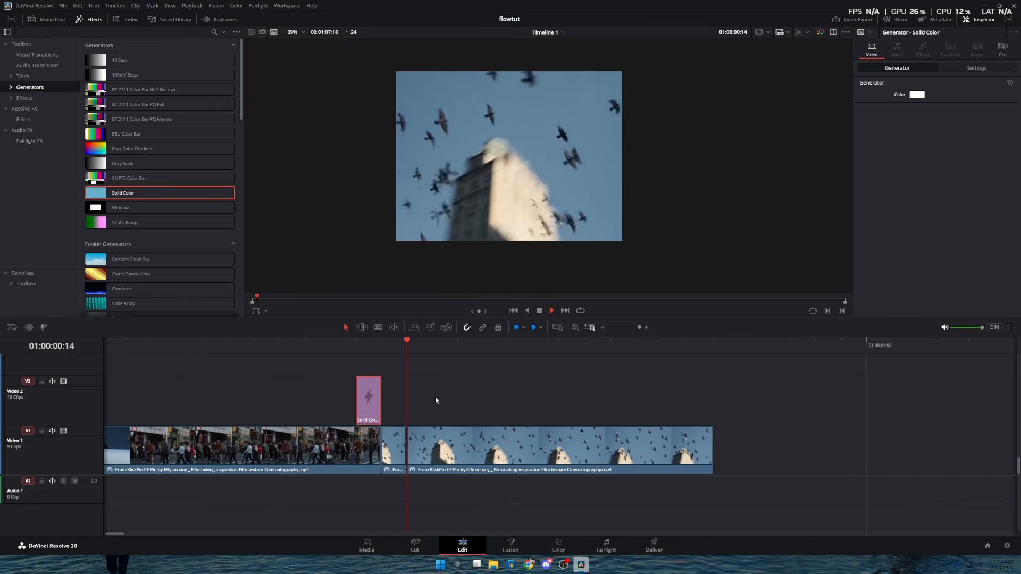
{"action": "left_click", "coordinate": [346, 346]}
{"action": "left_click", "coordinate": [383, 350]}
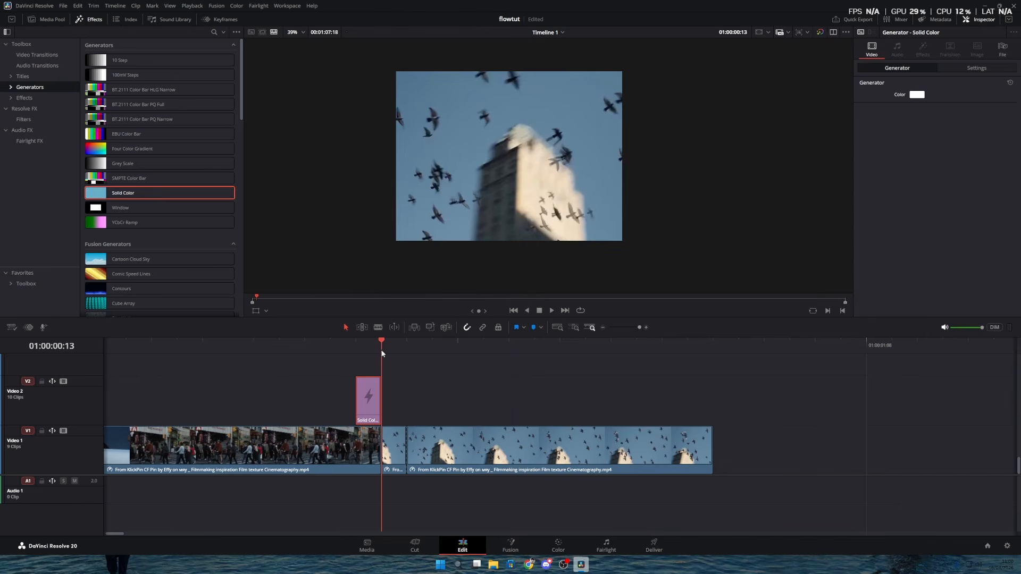
{"action": "right_click", "coordinate": [394, 458]}
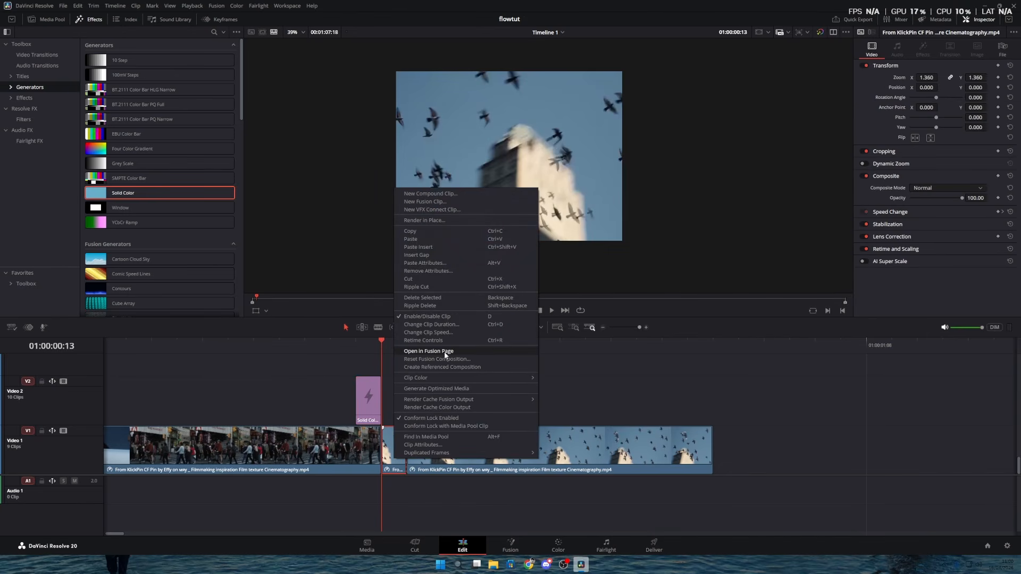
{"action": "left_click", "coordinate": [391, 457]}
{"action": "left_click", "coordinate": [396, 351]}
{"action": "key", "text": "Left"}
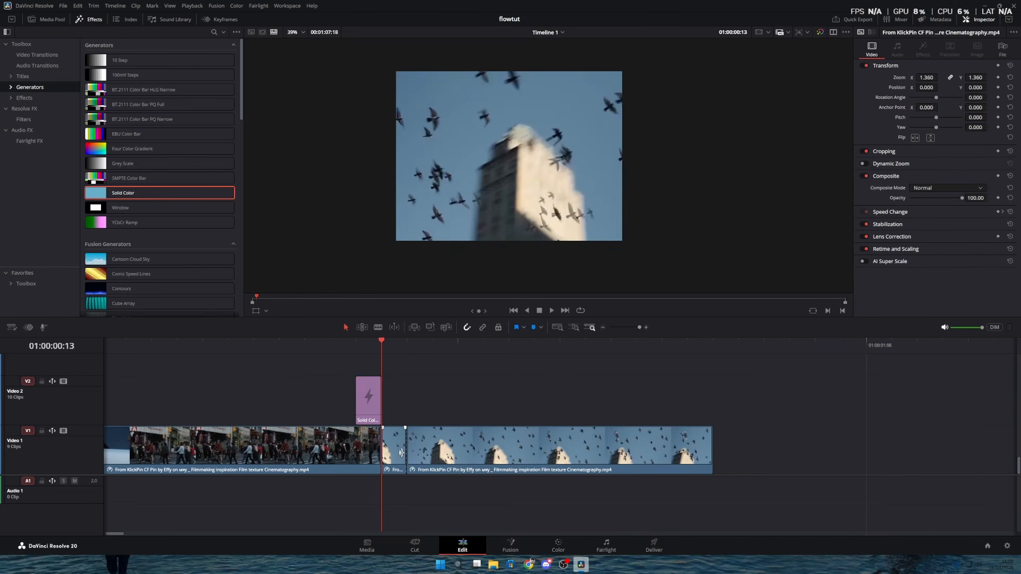
{"action": "right_click", "coordinate": [398, 455]}
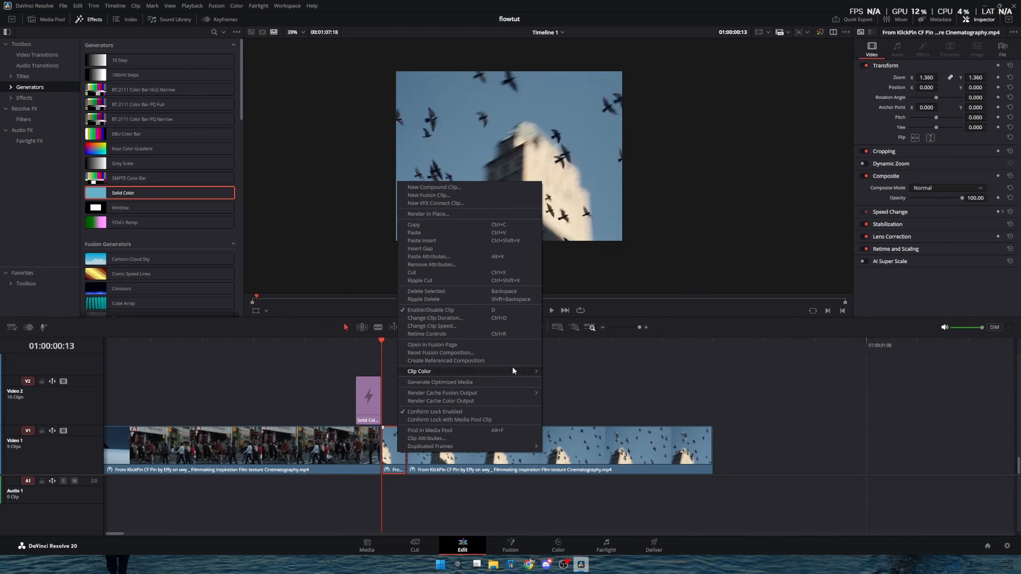
{"action": "left_click", "coordinate": [563, 391]}
Set Crop Right to 702 on the short birds segment, duplicate it onto Video 2, and reset the crop on the original.
{"action": "left_click", "coordinate": [392, 450]}
{"action": "left_click", "coordinate": [927, 152]}
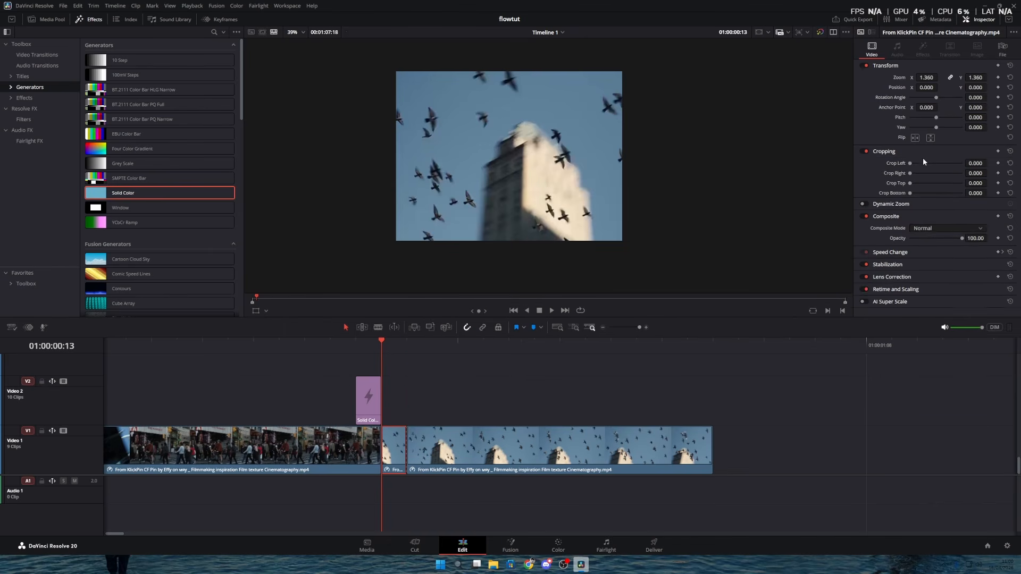
{"action": "left_click_drag", "start_coordinate": [976, 173], "coordinate": [999, 173]}
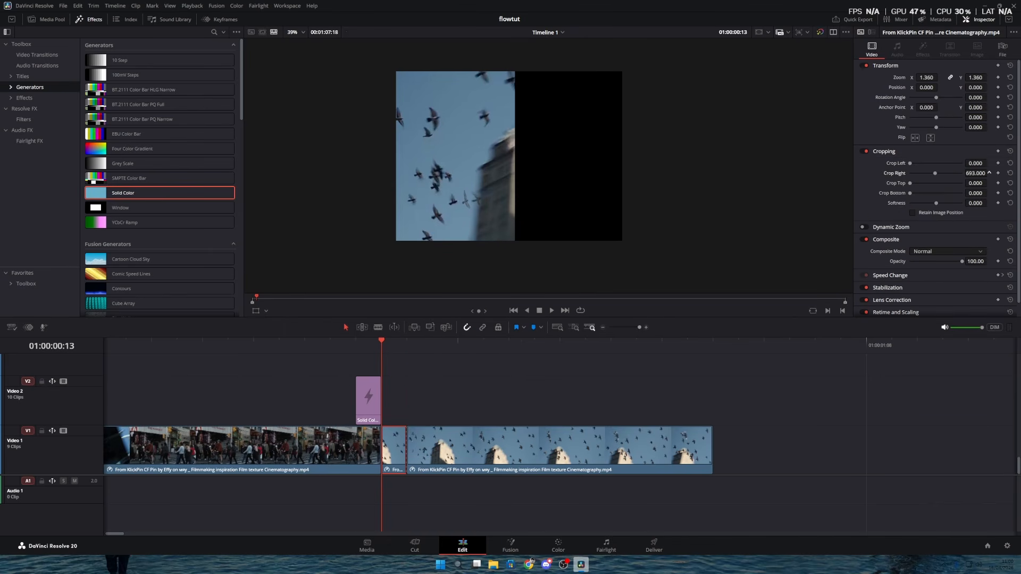
{"action": "left_click_drag", "start_coordinate": [392, 458], "coordinate": [395, 432], "text": "alt"}
{"action": "left_click", "coordinate": [392, 460]}
{"action": "left_click", "coordinate": [1010, 175]}
{"action": "left_click", "coordinate": [393, 415]}
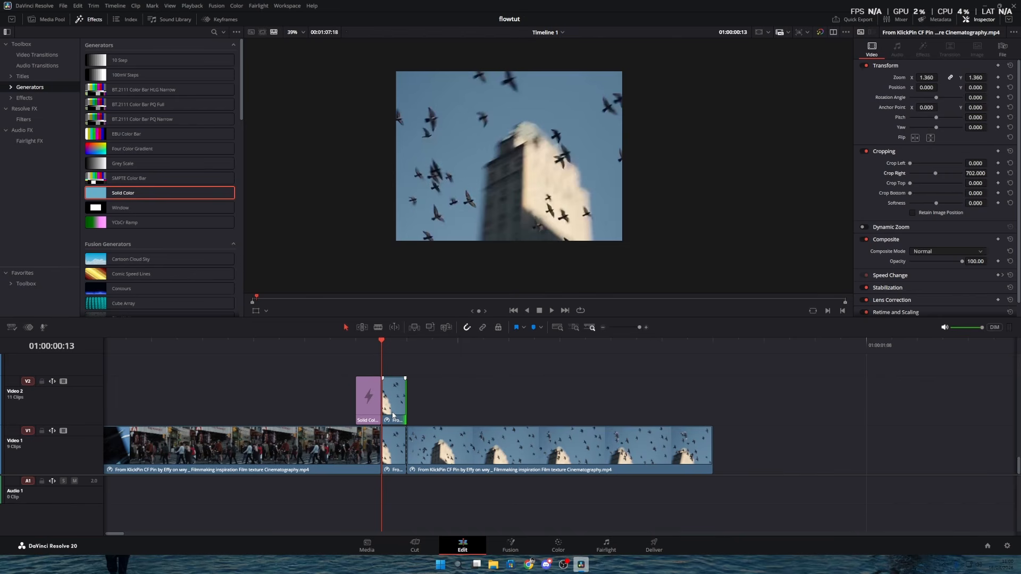
Set the cropped Video 2 copy's Zoom to 1.620 and Position X to 169, and play back the split effect.
{"action": "left_click_drag", "start_coordinate": [926, 77], "coordinate": [940, 78]}
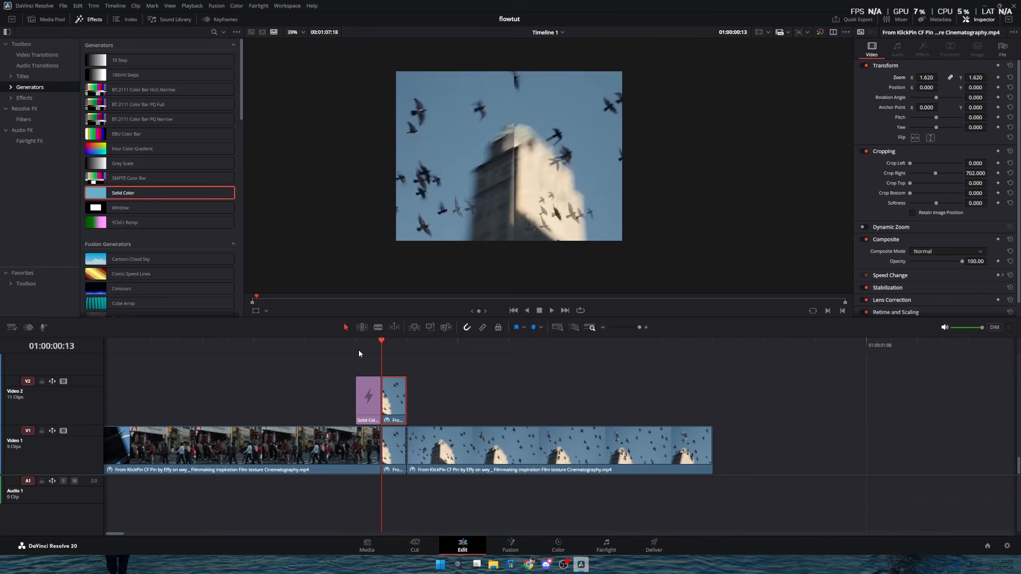
{"action": "key", "text": "slash"}
{"action": "mouse_move", "coordinate": [940, 87]}
{"action": "left_mouse_down"}
{"action": "mouse_move", "coordinate": [928, 86]}
{"action": "mouse_move", "coordinate": [940, 87]}
{"action": "left_mouse_up"}
{"action": "left_click_drag", "start_coordinate": [345, 355], "coordinate": [252, 358]}
{"action": "left_click_drag", "start_coordinate": [306, 338], "coordinate": [310, 356]}
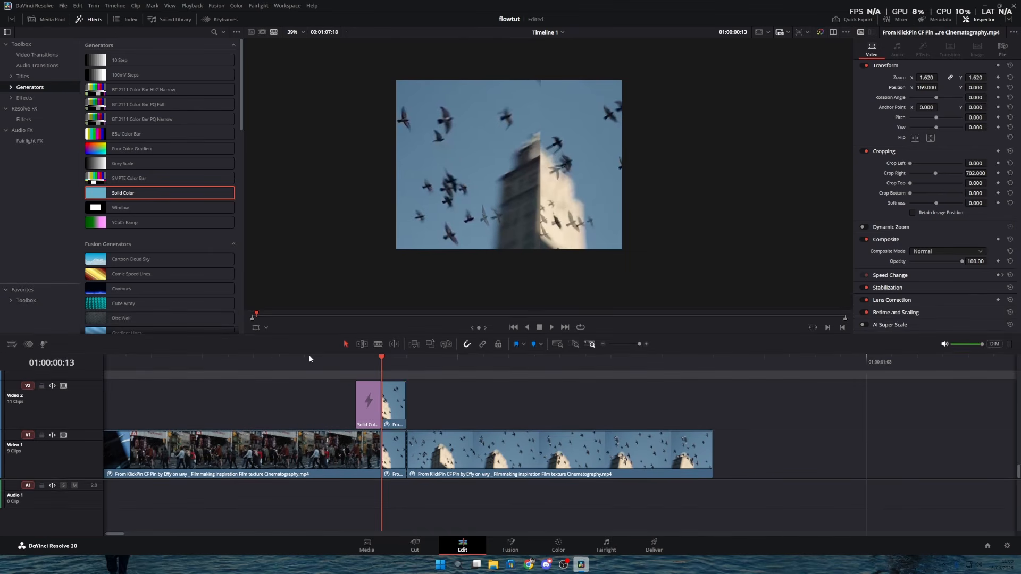
{"action": "left_click", "coordinate": [258, 361]}
{"action": "key", "text": "space"}
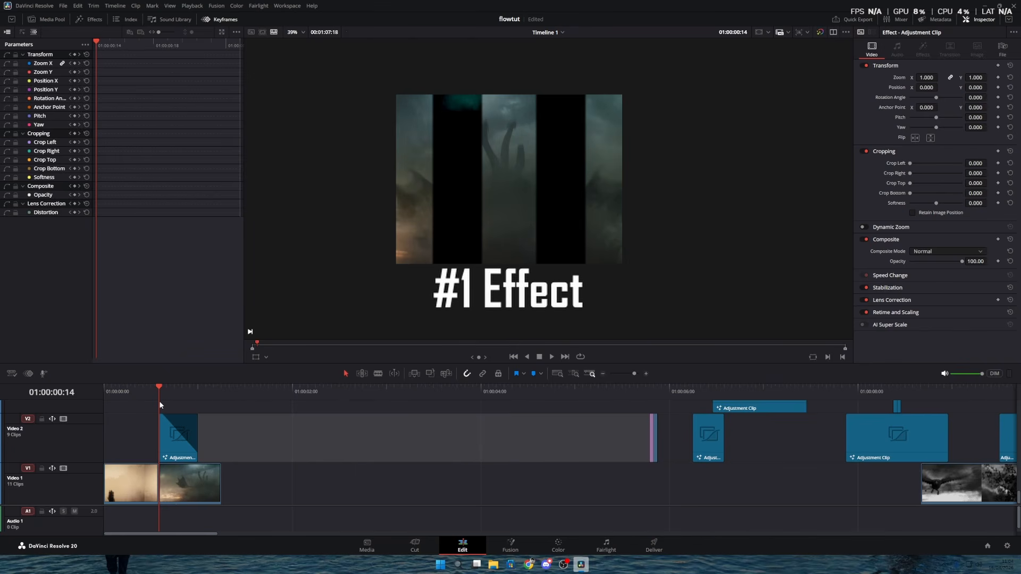
Replace the existing adjustment clip over the Ghidorah clip with a new one at 01:00:00:14 on Video 2 and open it in Fusion.
{"action": "right_click", "coordinate": [172, 452]}
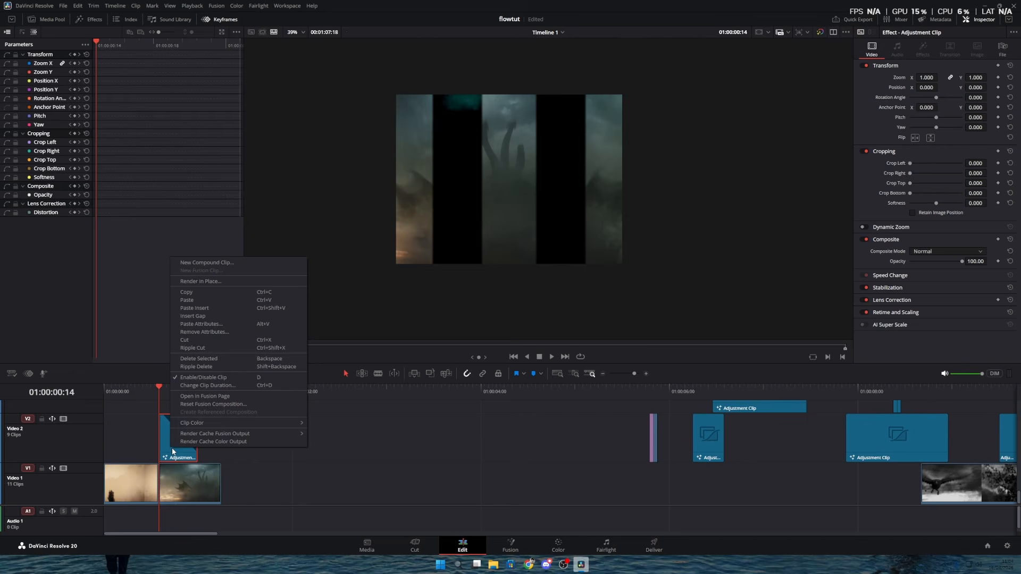
{"action": "left_click", "coordinate": [217, 394]}
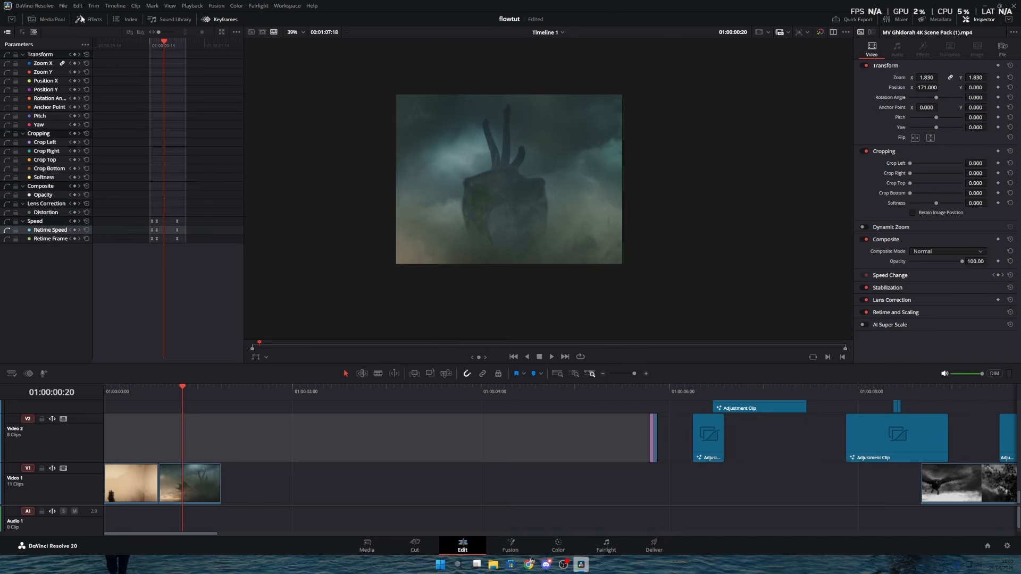
{"action": "left_click", "coordinate": [80, 18]}
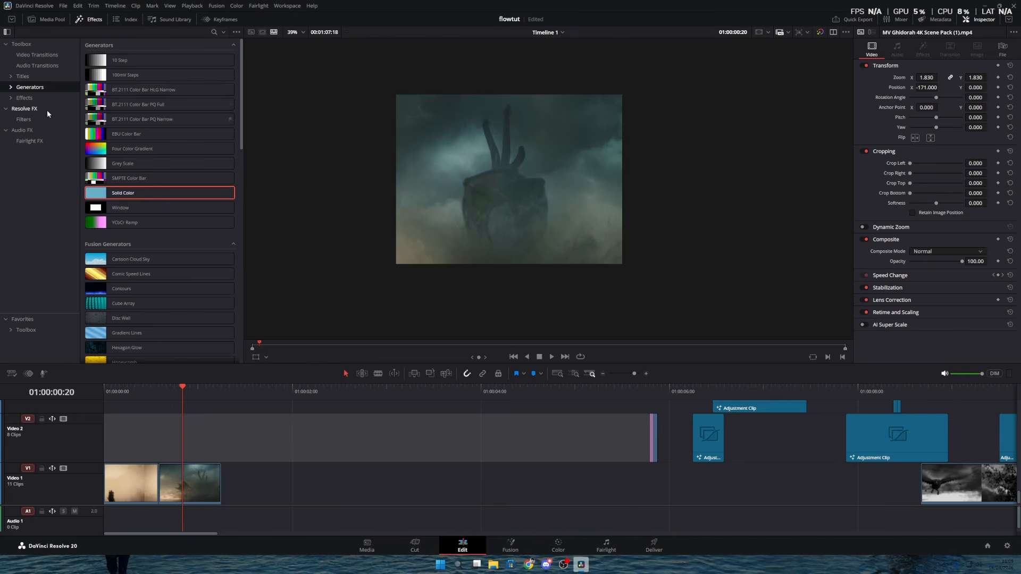
{"action": "left_click", "coordinate": [24, 98]}
{"action": "left_click_drag", "start_coordinate": [127, 60], "coordinate": [176, 436]}
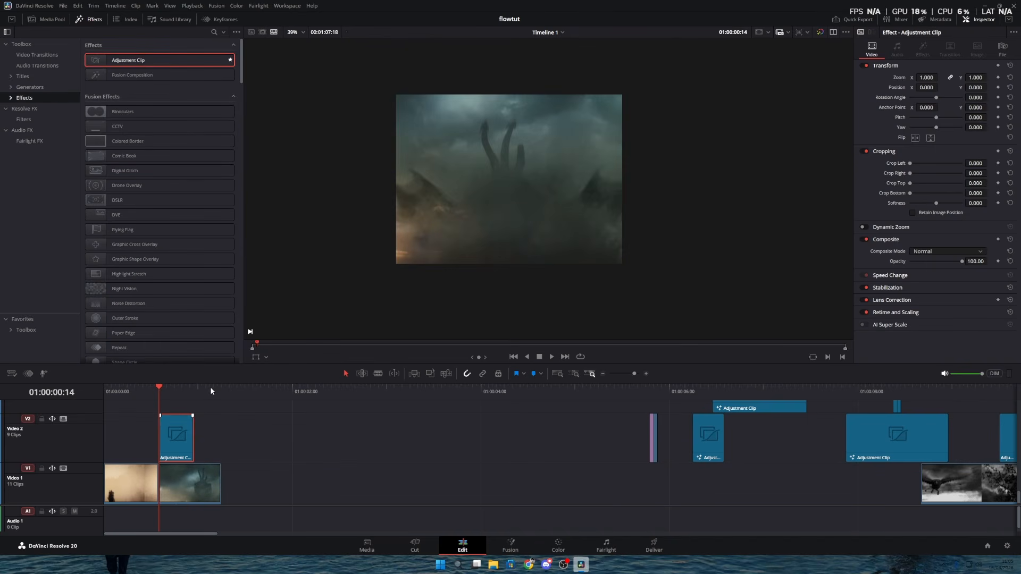
{"action": "key", "text": "shift+5"}
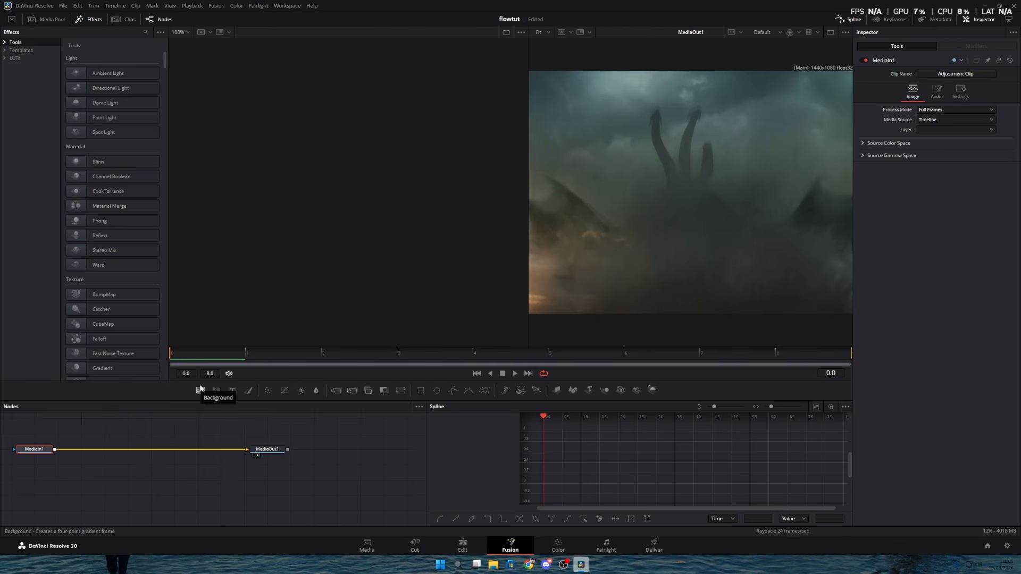
Add a Scanlines node after MediaIn1 and enable keyframing for Line Frequency and Line Width at frame 0.
{"action": "key", "text": "shift+space"}
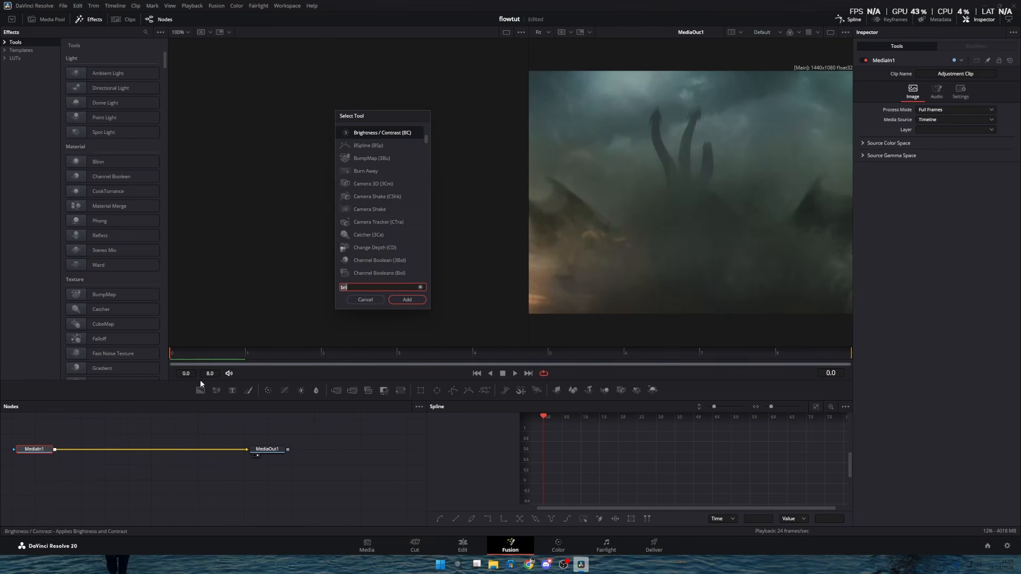
{"action": "type", "text": "scan"}
{"action": "key", "text": "Return"}
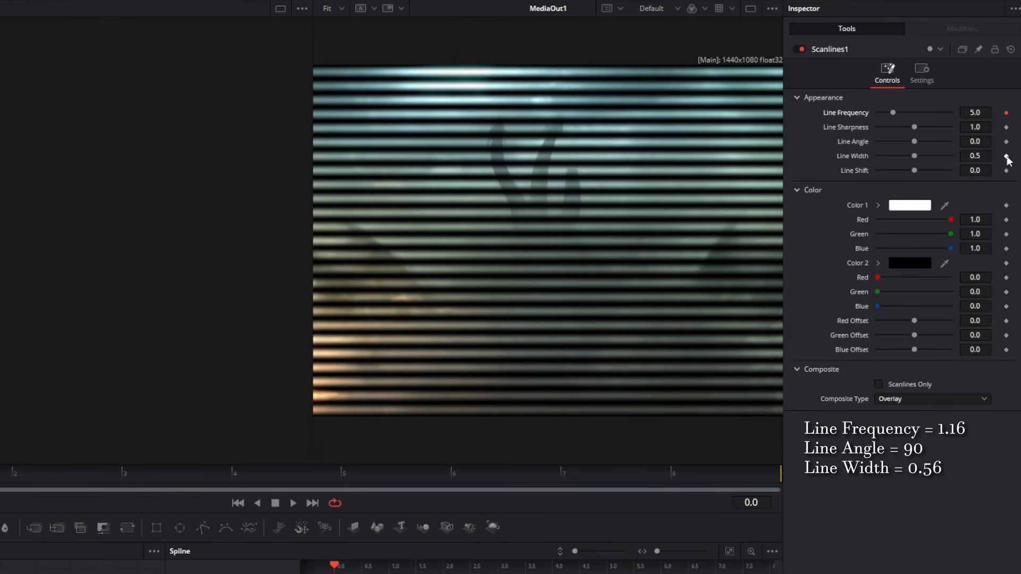
{"action": "left_click", "coordinate": [1006, 157]}
Set the Scanlines Line Frequency to 1.16, Line Angle to 90 and Line Width to about 0.569 at frame 0.
{"action": "left_click_drag", "start_coordinate": [978, 114], "coordinate": [948, 113]}
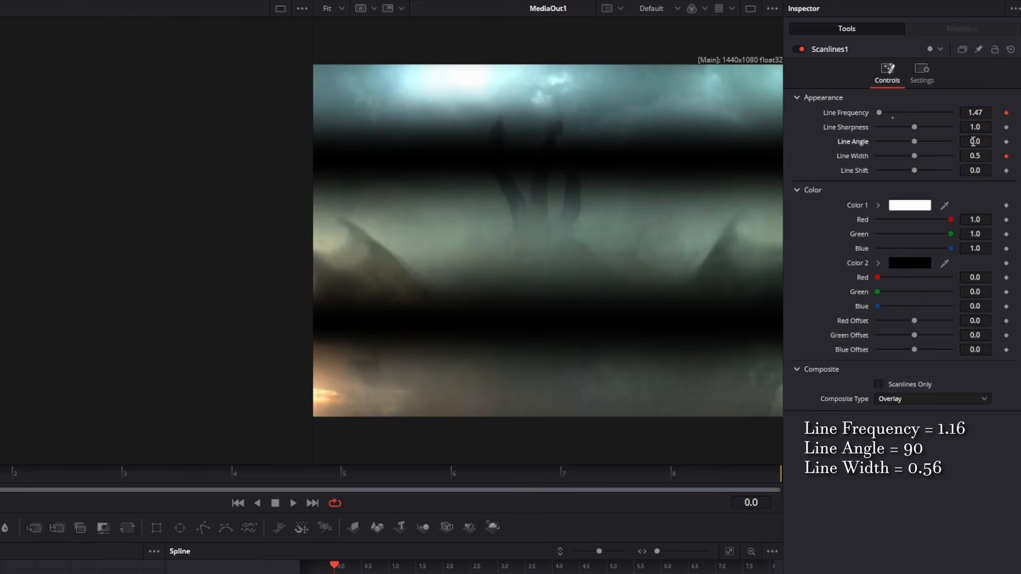
{"action": "left_click_drag", "start_coordinate": [973, 142], "coordinate": [995, 141]}
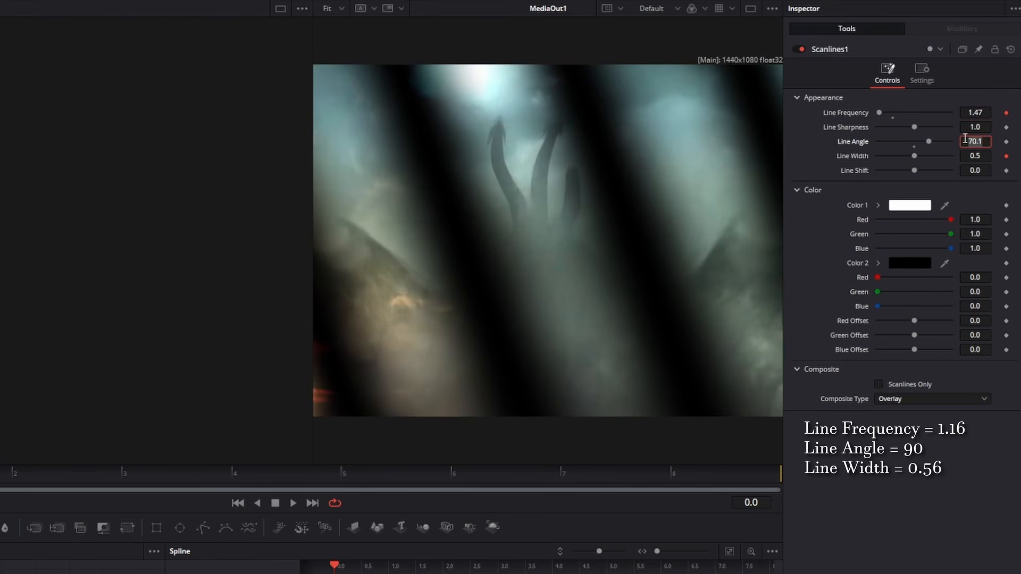
{"action": "type", "text": "90"}
{"action": "key", "text": "Tab"}
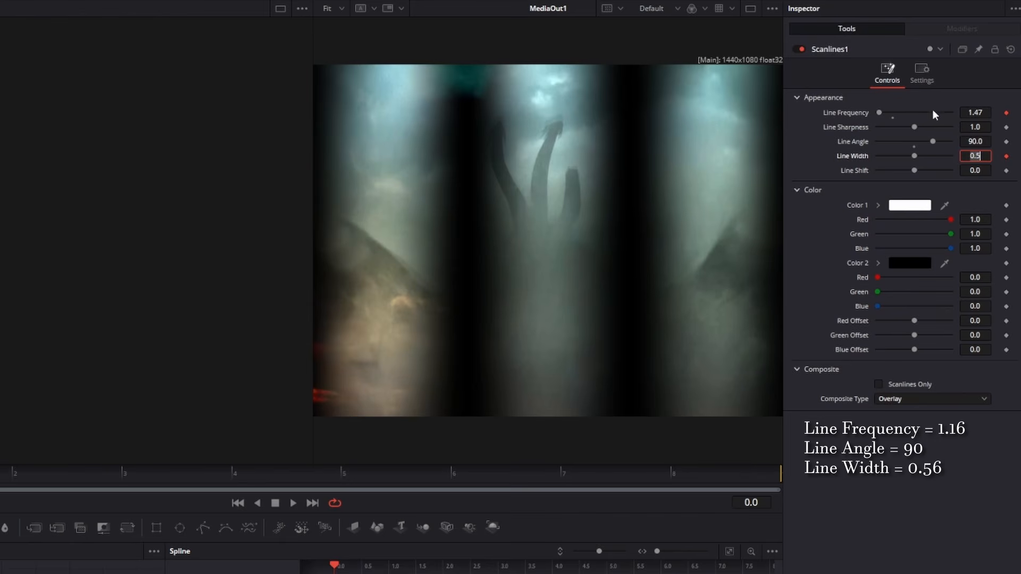
{"action": "mouse_move", "coordinate": [964, 113]}
{"action": "left_mouse_down"}
{"action": "mouse_move", "coordinate": [955, 113]}
{"action": "mouse_move", "coordinate": [977, 113]}
{"action": "left_mouse_up"}
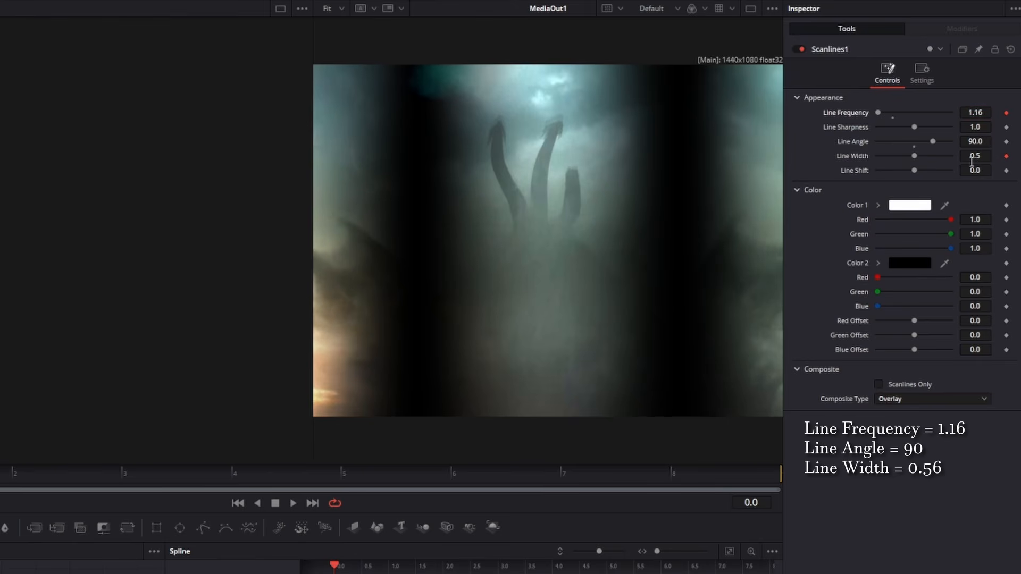
{"action": "left_click_drag", "start_coordinate": [975, 156], "coordinate": [977, 156]}
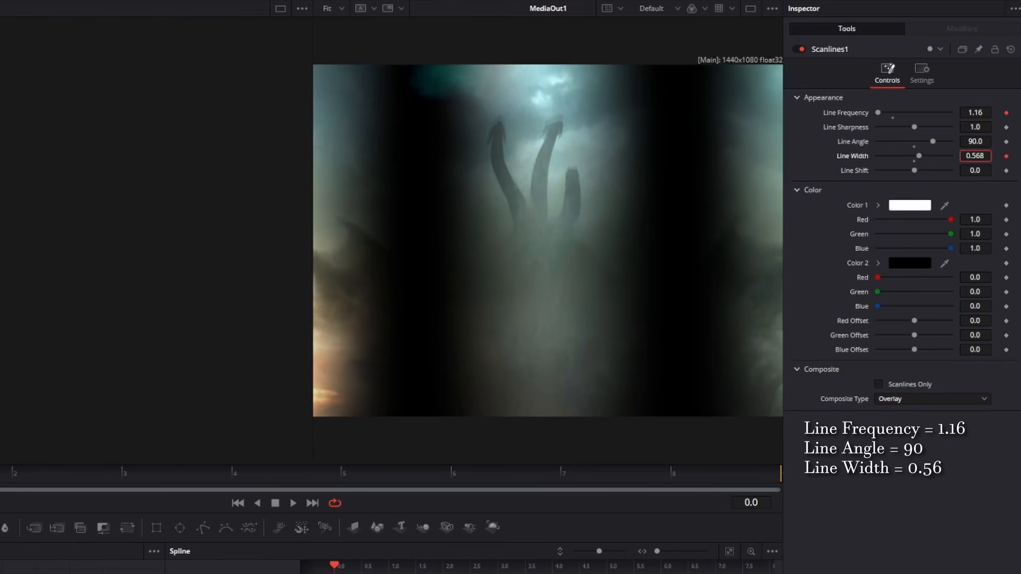
Keyframe Line Width to 0 and Line Frequency to 1.0 at frame 8, and smooth both spline curves.
{"action": "left_click", "coordinate": [700, 469]}
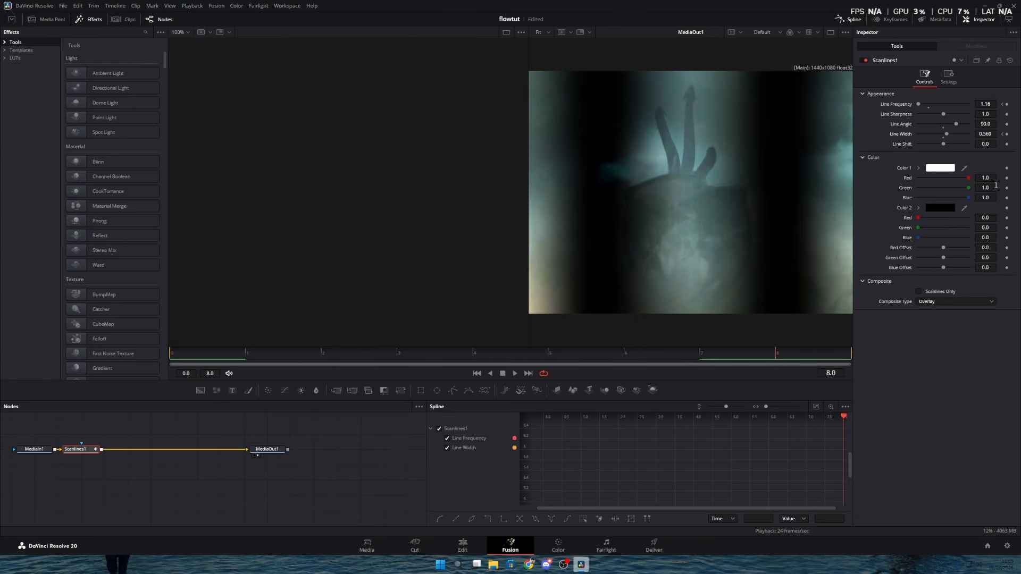
{"action": "left_click_drag", "start_coordinate": [985, 134], "coordinate": [976, 134]}
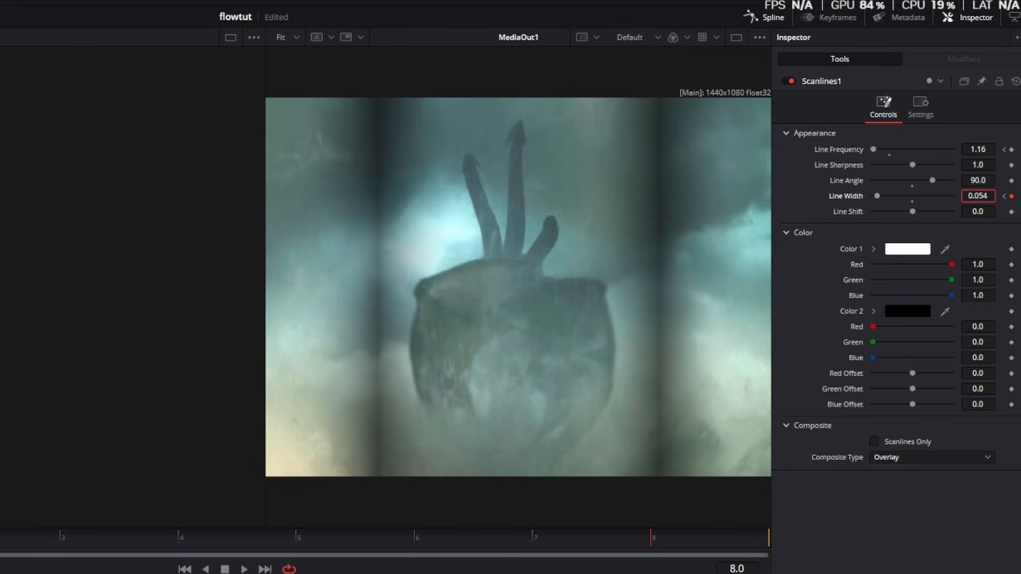
{"action": "left_click_drag", "start_coordinate": [982, 196], "coordinate": [976, 195]}
{"action": "left_click_drag", "start_coordinate": [981, 150], "coordinate": [976, 151]}
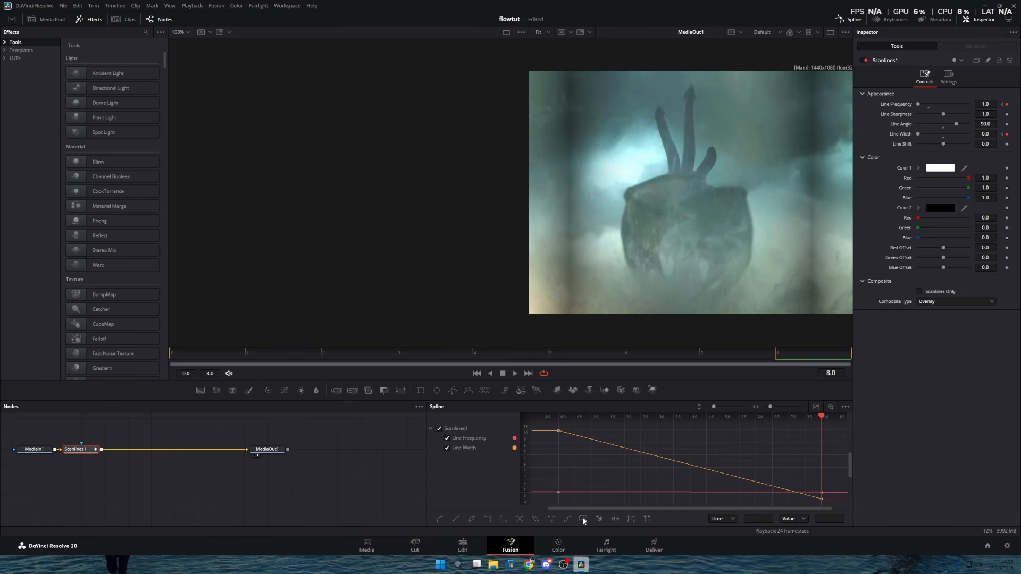
{"action": "left_click", "coordinate": [583, 519]}
{"action": "key", "text": "shift+s"}
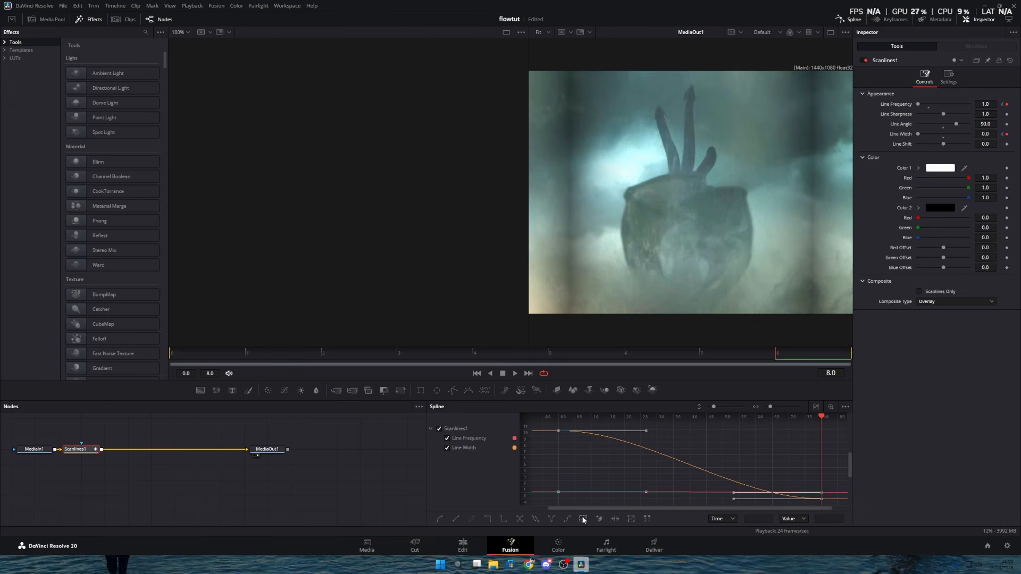
Return to the edit timeline, fade out the adjustment clip over its full length, and play back the scanlines transition.
{"action": "left_click", "coordinate": [462, 546]}
{"action": "left_click_drag", "start_coordinate": [193, 415], "coordinate": [163, 431]}
{"action": "left_click", "coordinate": [146, 392]}
{"action": "key", "text": "space"}
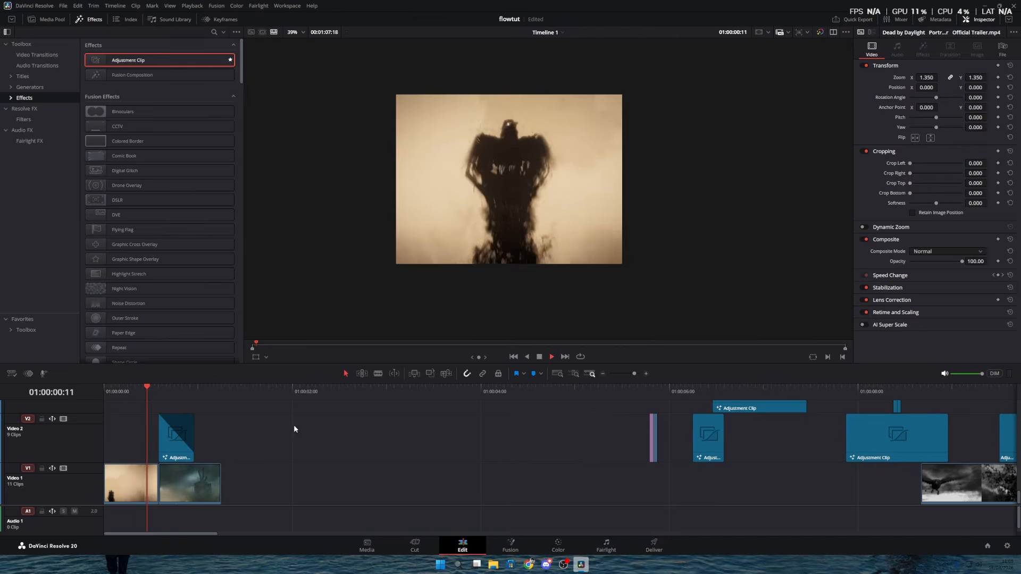
{"action": "left_click", "coordinate": [136, 392]}
{"action": "left_click", "coordinate": [215, 418]}
{"action": "scroll", "coordinate": [205, 410], "scroll_direction": "up", "scroll_amount": 2}
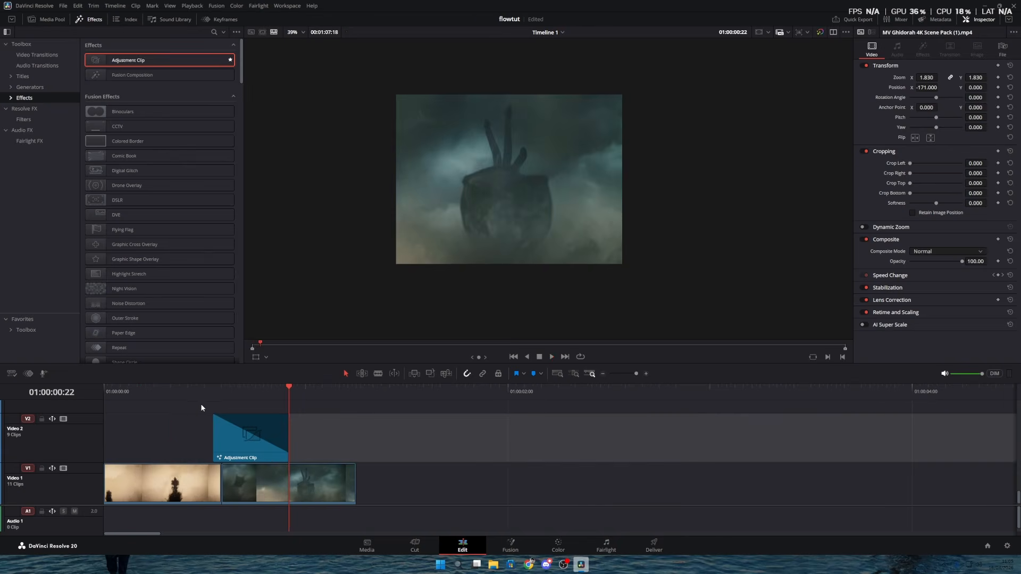
{"action": "left_click_drag", "start_coordinate": [187, 393], "coordinate": [35, 406]}
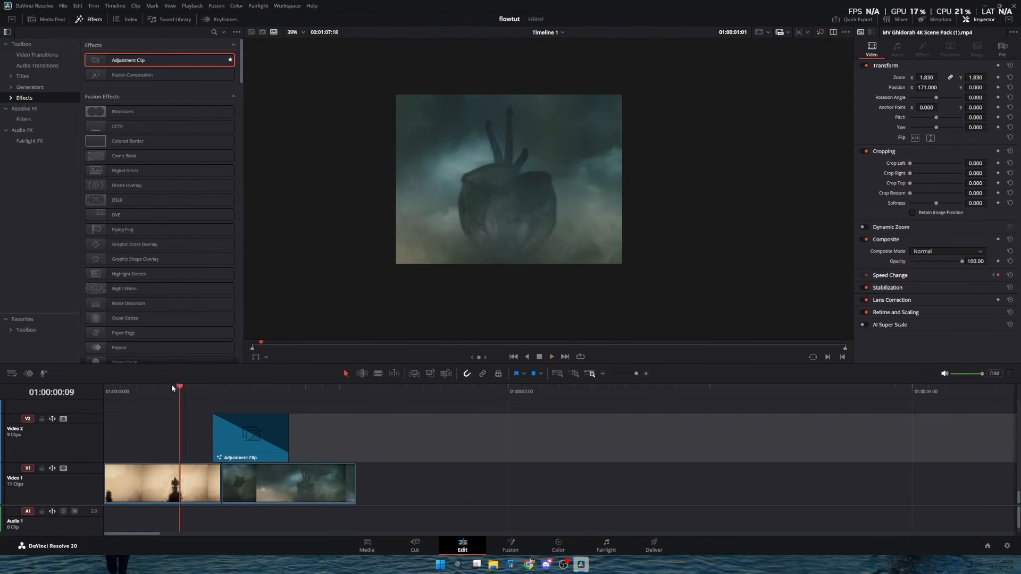
Move the adjustment clip clear of the footage on Video 2 and split the Ghidorah clip at 01:00:00:17 and 01:00:00:18.
{"action": "left_click", "coordinate": [238, 456]}
{"action": "left_click_drag", "start_coordinate": [237, 455], "coordinate": [768, 455]}
{"action": "left_click_drag", "start_coordinate": [231, 396], "coordinate": [247, 398]}
{"action": "key", "text": "ctrl+b"}
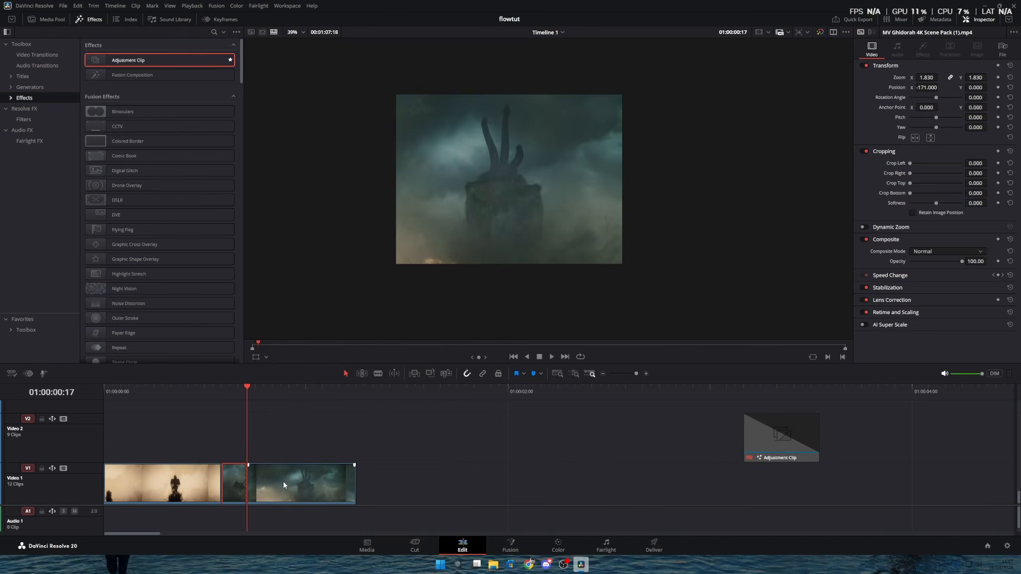
{"action": "key", "text": "Right"}
{"action": "key", "text": "ctrl+b"}
{"action": "key", "text": "Left"}
Duplicate the one-frame Ghidorah segment onto Video 2 and open the copy in Fusion.
{"action": "left_click_drag", "start_coordinate": [252, 482], "coordinate": [253, 433], "text": "alt"}
{"action": "right_click", "coordinate": [253, 436]}
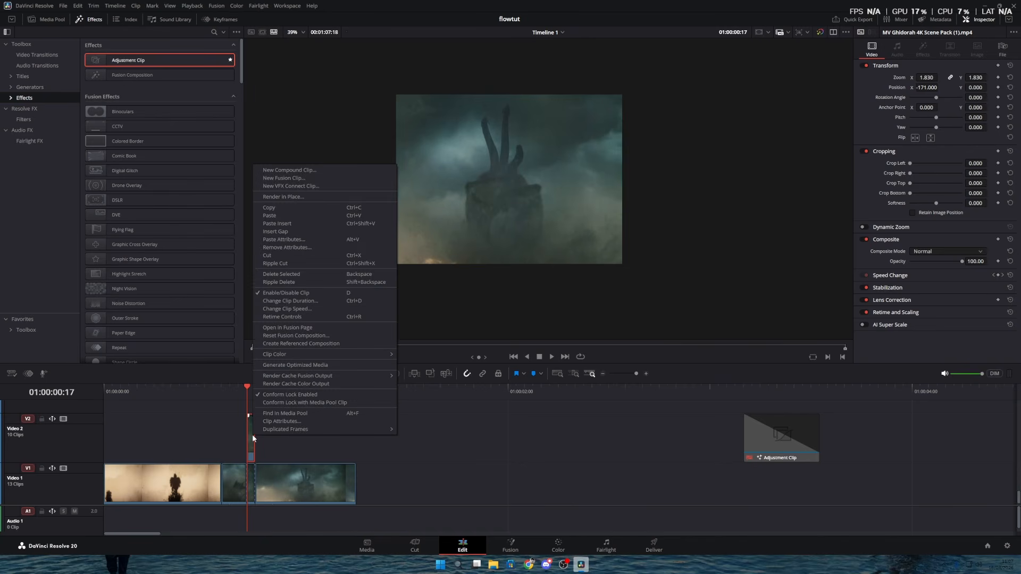
{"action": "left_click", "coordinate": [291, 329]}
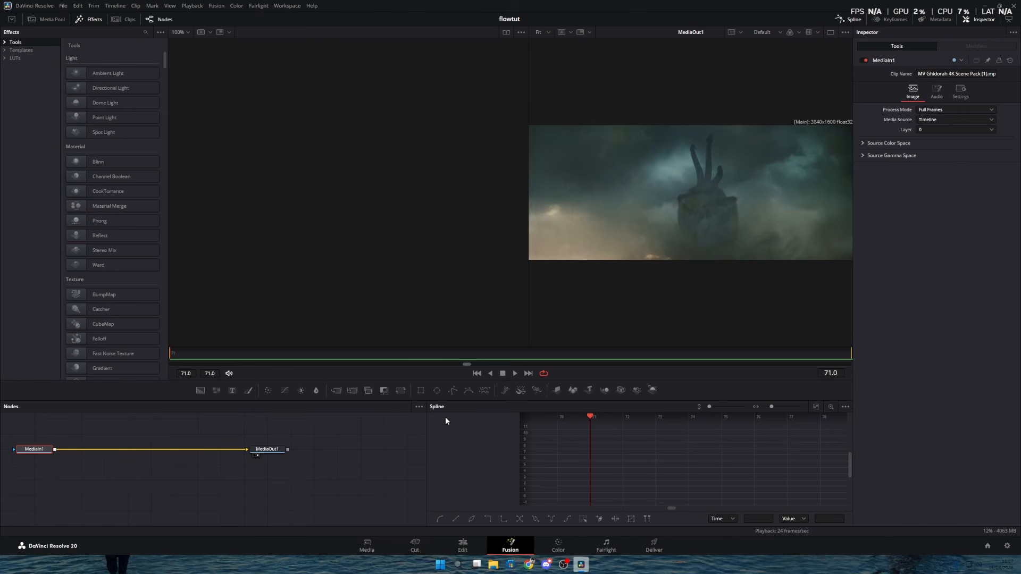
Add a Polygon mask to MediaIn1, disable it to see the frame, and trace a closed outline around Ghidorah's necks and body.
{"action": "left_click", "coordinate": [452, 390]}
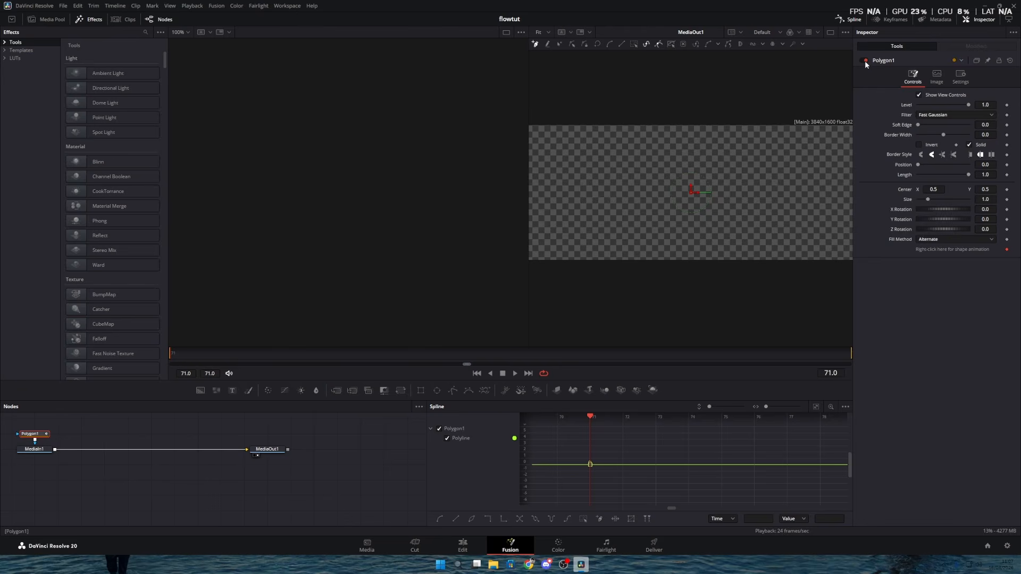
{"action": "scroll", "coordinate": [739, 166], "scroll_direction": "down", "scroll_amount": 1}
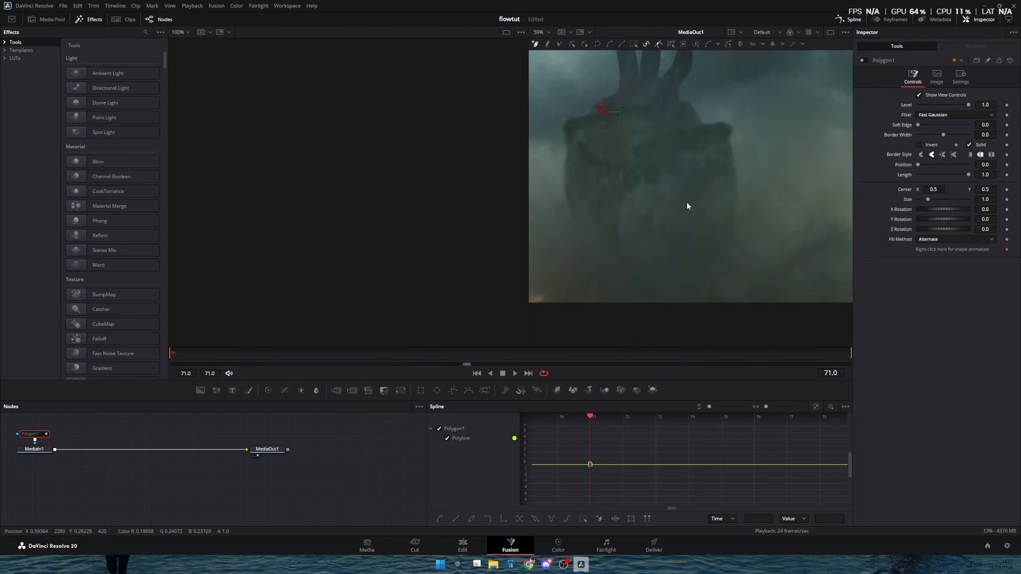
{"action": "scroll", "coordinate": [686, 202], "scroll_direction": "up", "scroll_amount": 3}
{"action": "scroll", "coordinate": [658, 214], "scroll_direction": "down", "scroll_amount": 2}
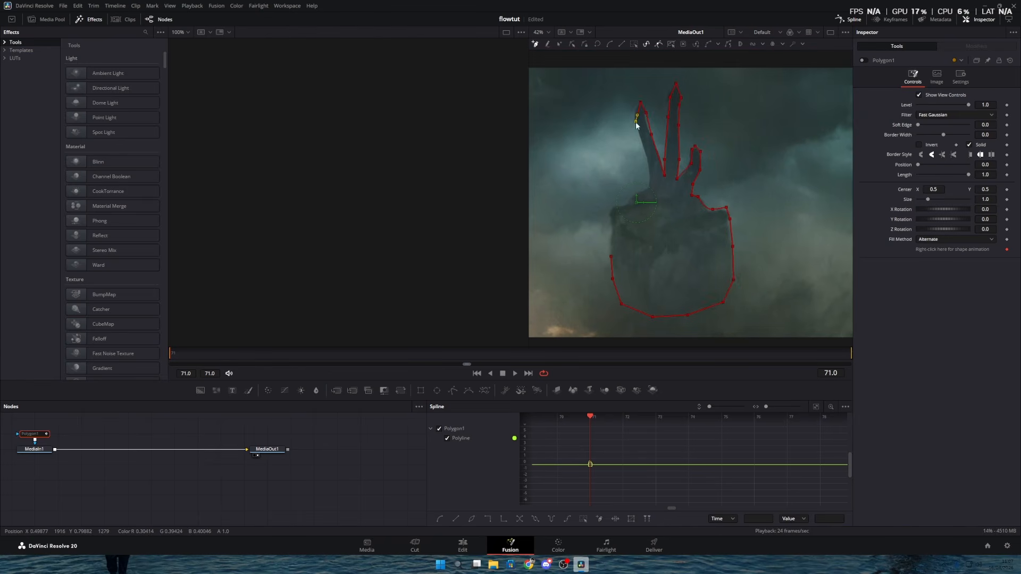
{"action": "left_click", "coordinate": [639, 148]}
{"action": "left_click", "coordinate": [648, 180]}
{"action": "left_click", "coordinate": [647, 193]}
{"action": "left_click", "coordinate": [629, 197]}
{"action": "left_click", "coordinate": [625, 203]}
{"action": "left_click", "coordinate": [611, 257]}
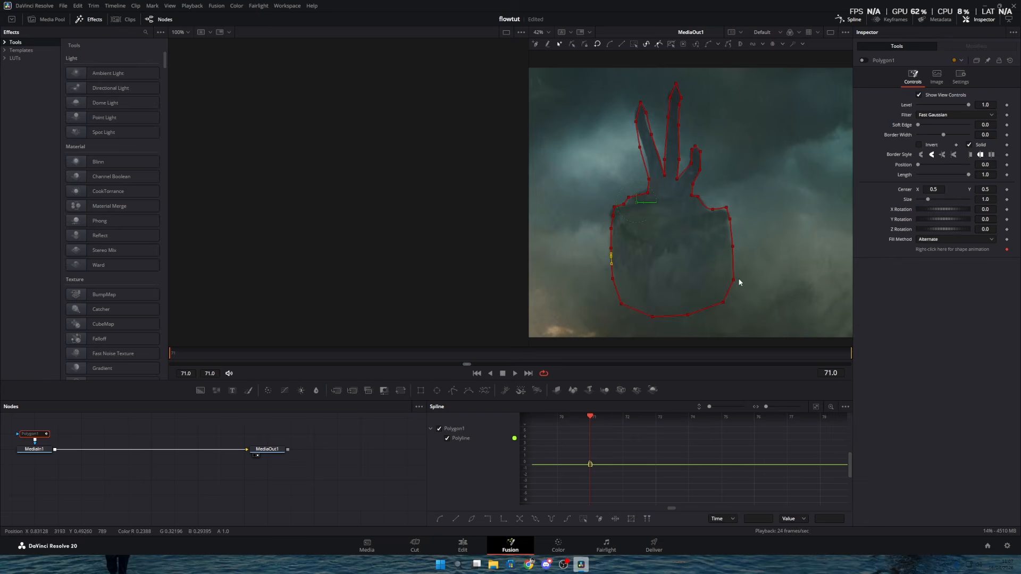
Finish the masked overlay in Fusion and, back on the edit timeline, enlarge it to Zoom 2.180 with Position X -198.000.
{"action": "left_click", "coordinate": [464, 549]}
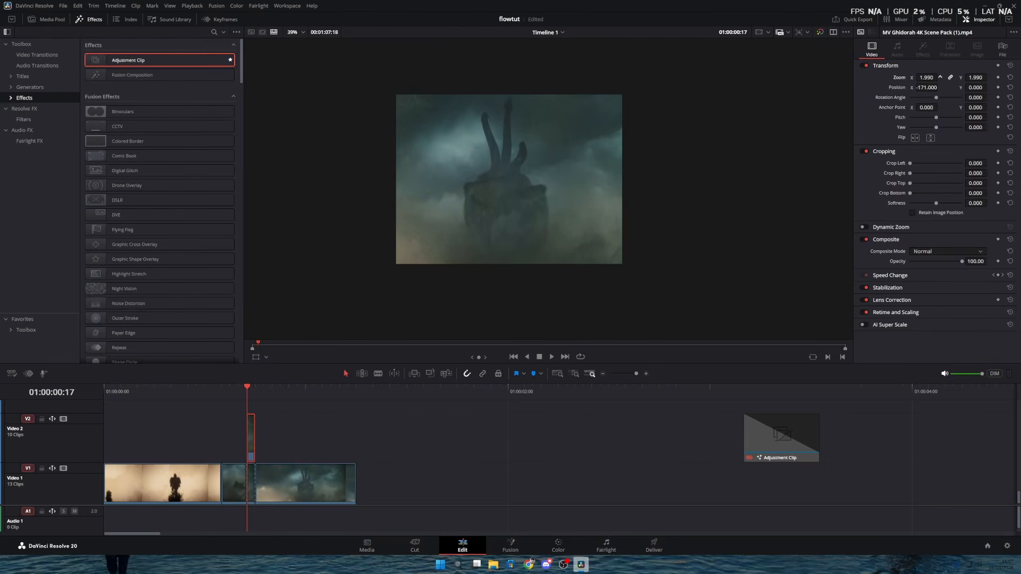
{"action": "right_click", "coordinate": [252, 445]}
{"action": "left_click", "coordinate": [314, 332]}
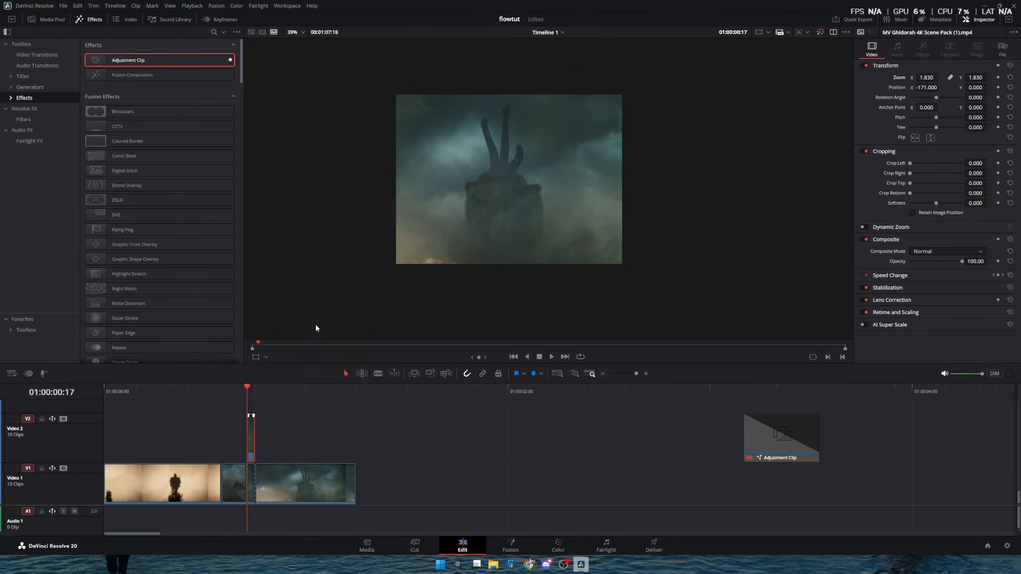
{"action": "left_click", "coordinate": [462, 548]}
{"action": "left_click_drag", "start_coordinate": [926, 78], "coordinate": [940, 87]}
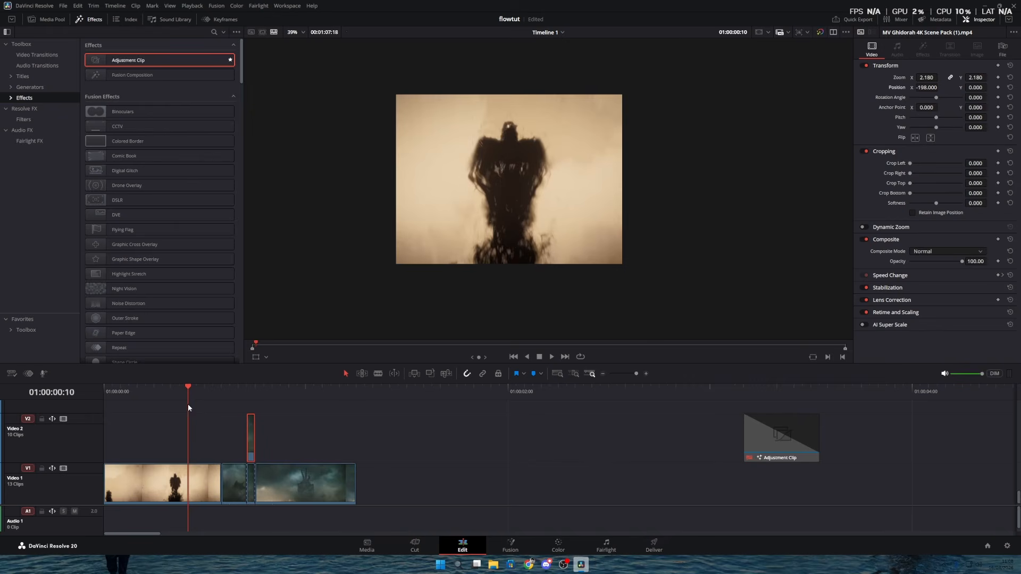
Split the Ghidorah clip at 01:00:00:19 and try a copy of the one-frame segment on Video 2, deleting that copy.
{"action": "left_click", "coordinate": [270, 493]}
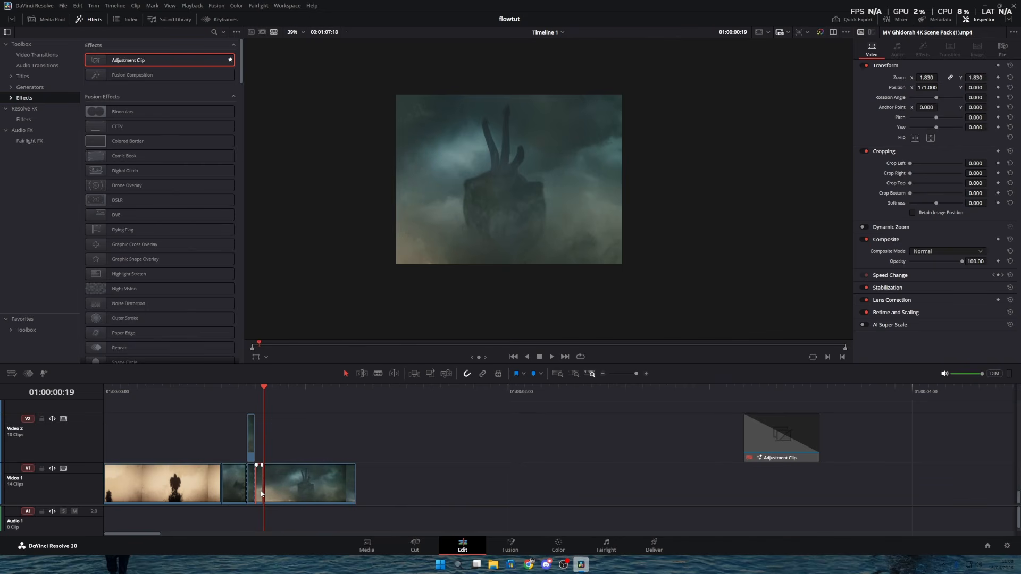
{"action": "left_click_drag", "start_coordinate": [260, 493], "coordinate": [259, 437]}
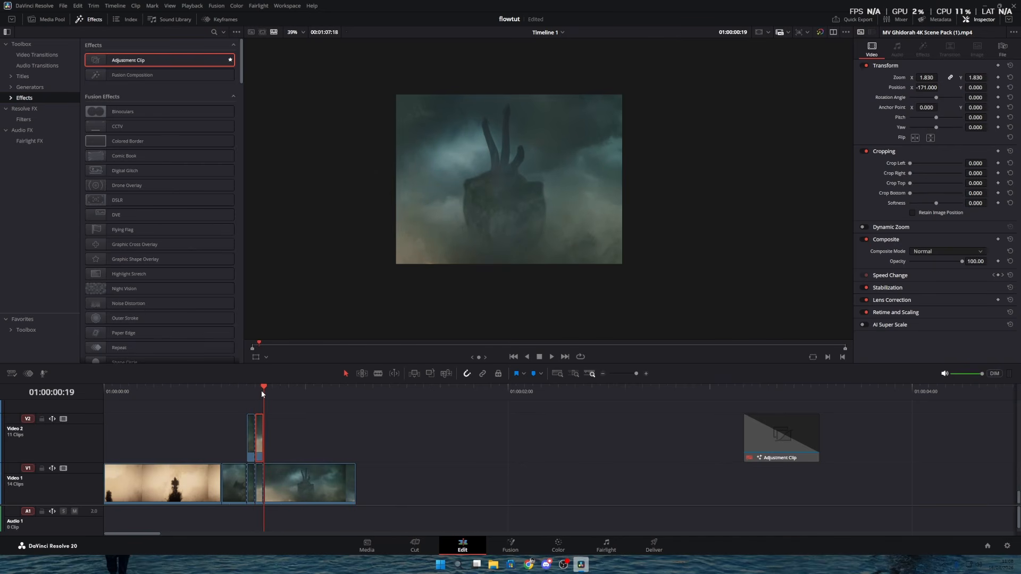
{"action": "key", "text": "Delete"}
Split the Ghidorah clip at 01:00:01:03 and 01:00:01:04, duplicate that frame onto Video 2, and open the copy in Fusion.
{"action": "left_click_drag", "start_coordinate": [260, 390], "coordinate": [334, 400]}
{"action": "left_click", "coordinate": [336, 486]}
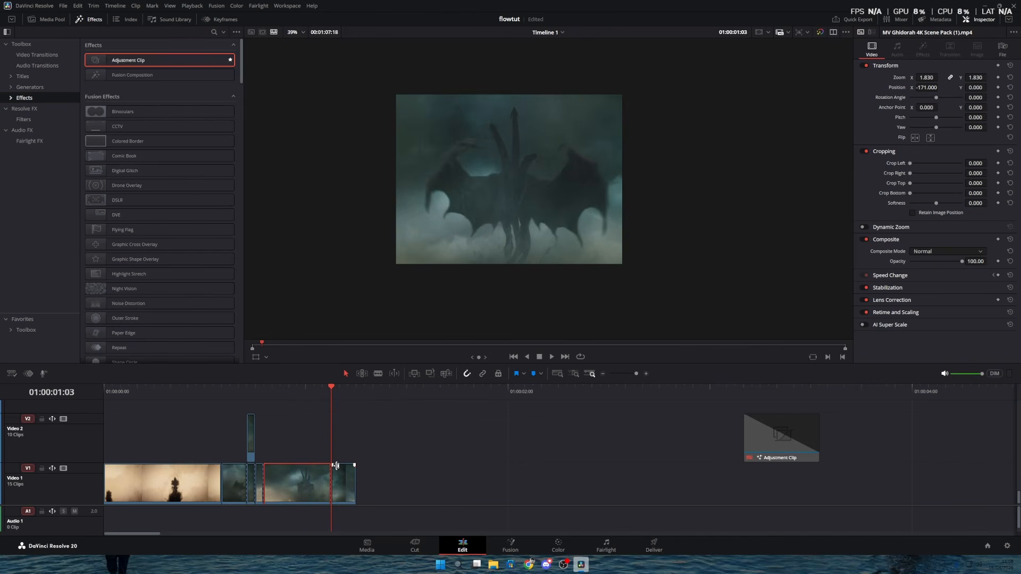
{"action": "key", "text": "Right"}
{"action": "left_click", "coordinate": [351, 485]}
{"action": "key", "text": "ctrl+b"}
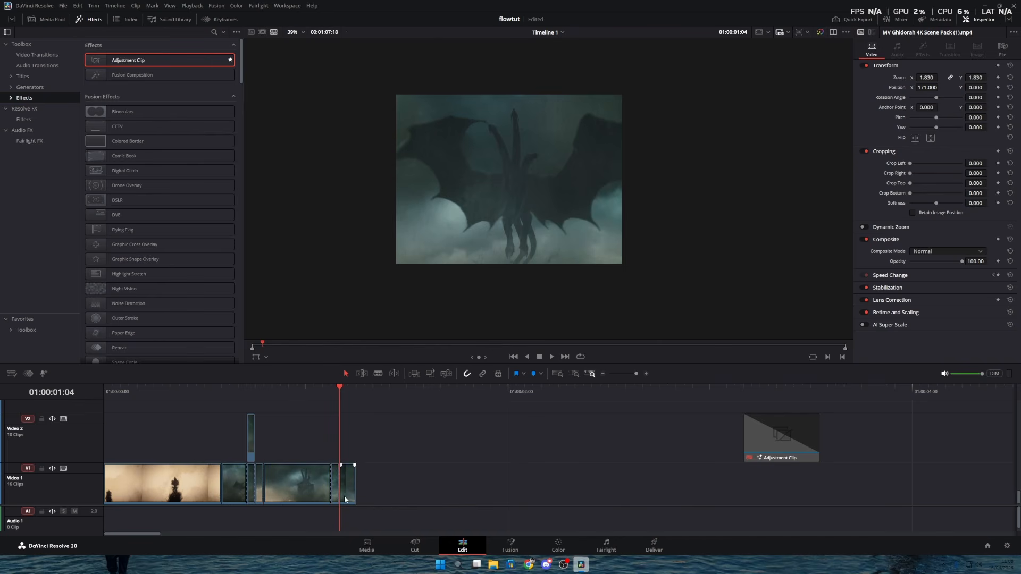
{"action": "right_click", "coordinate": [337, 458]}
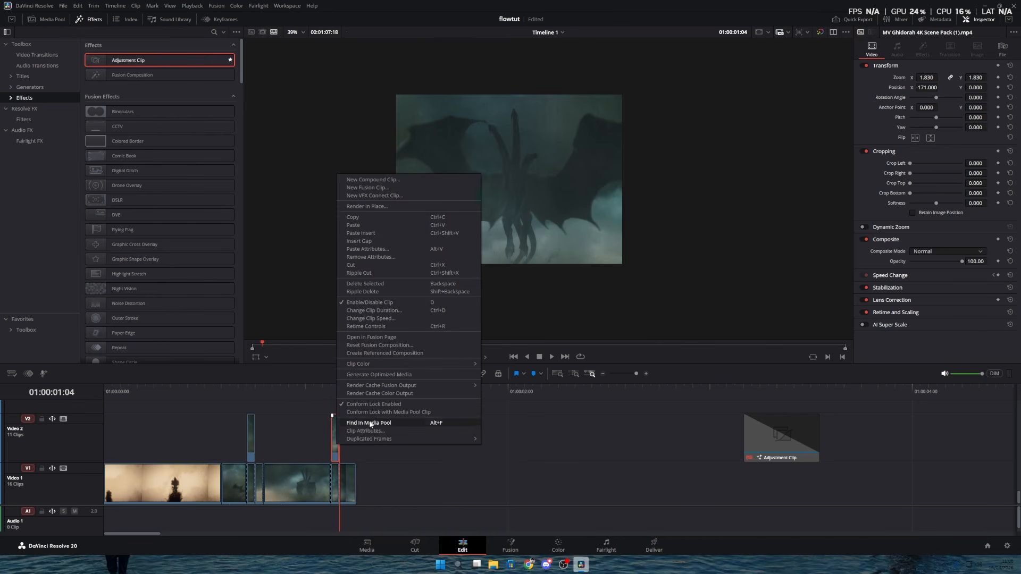
{"action": "left_click", "coordinate": [389, 337]}
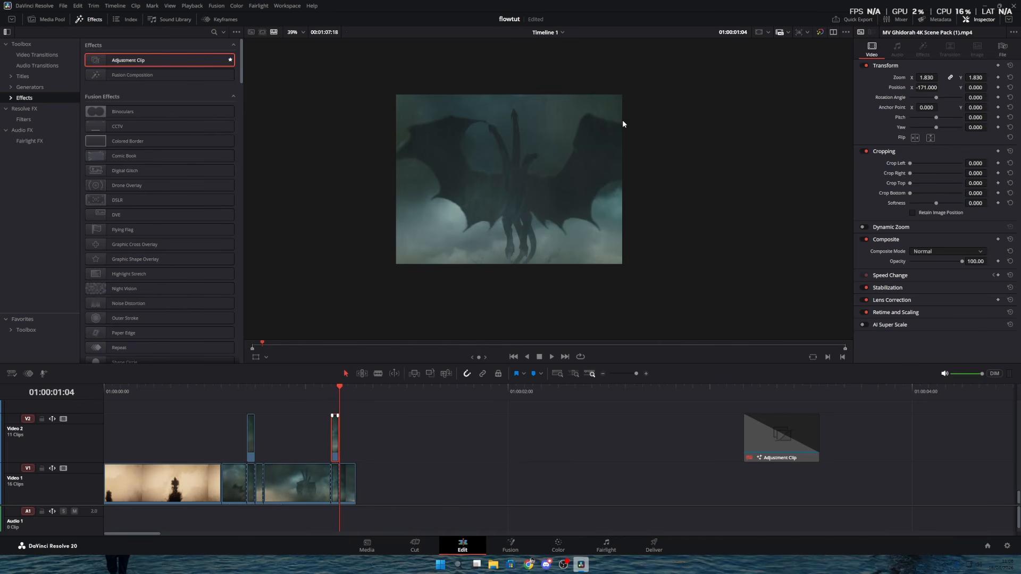
Add a Polygon mask to MediaIn1, discarding the mistaken Rectangle mask, and disable the polygon so the full frame can be traced.
{"action": "left_click", "coordinate": [421, 390]}
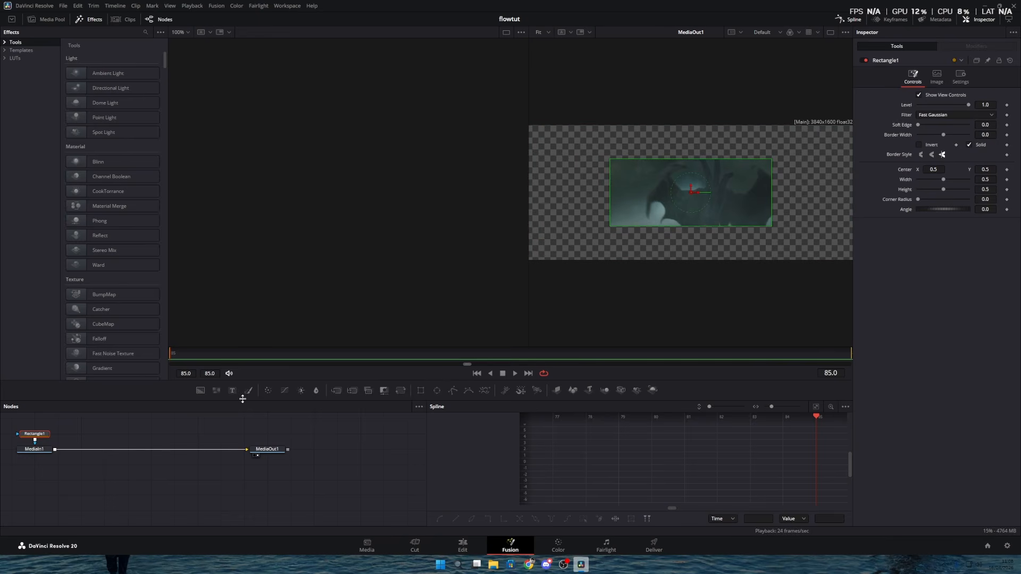
{"action": "key", "text": "Delete"}
{"action": "left_click", "coordinate": [35, 449]}
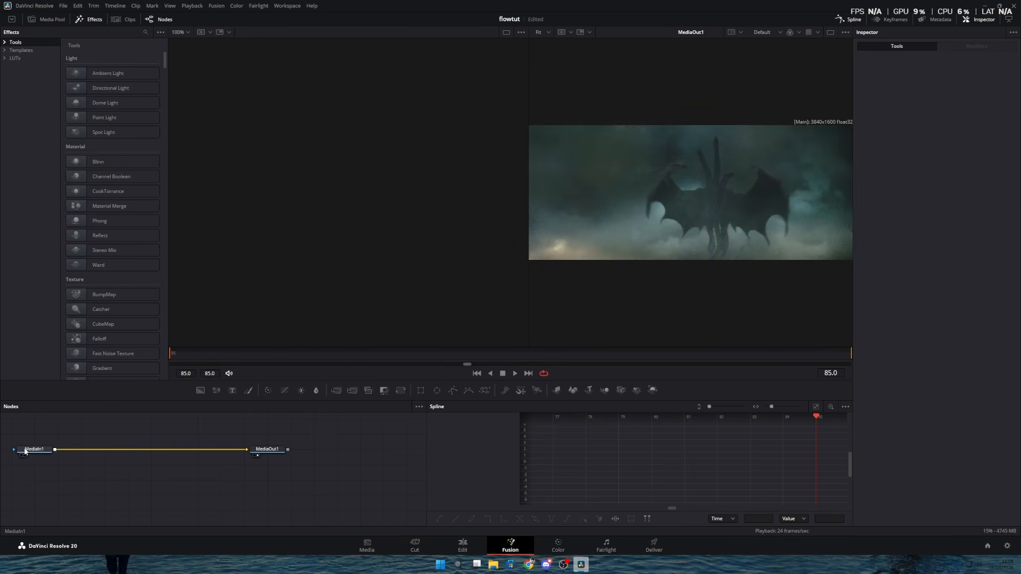
{"action": "left_click", "coordinate": [453, 391]}
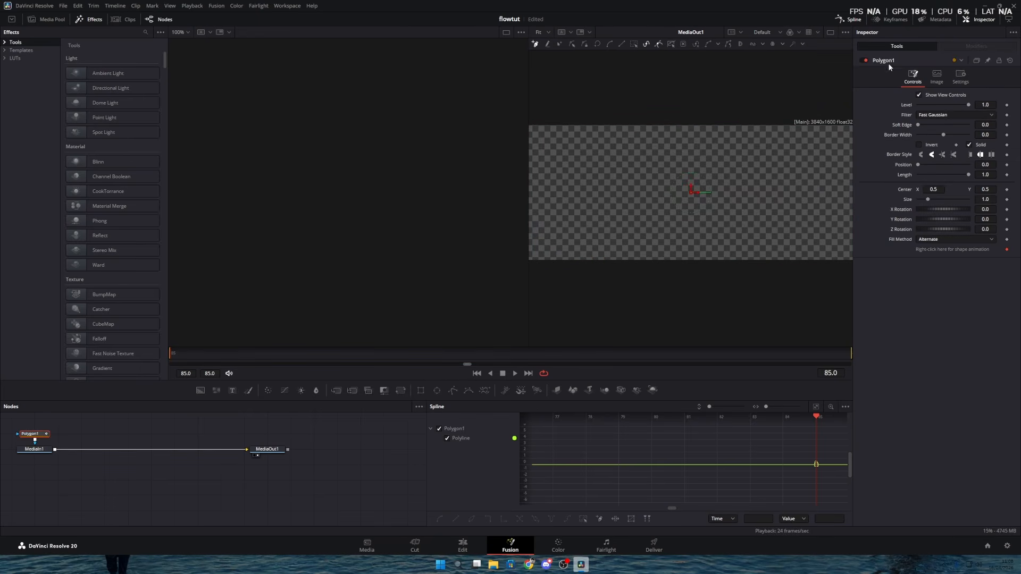
{"action": "left_click", "coordinate": [864, 60]}
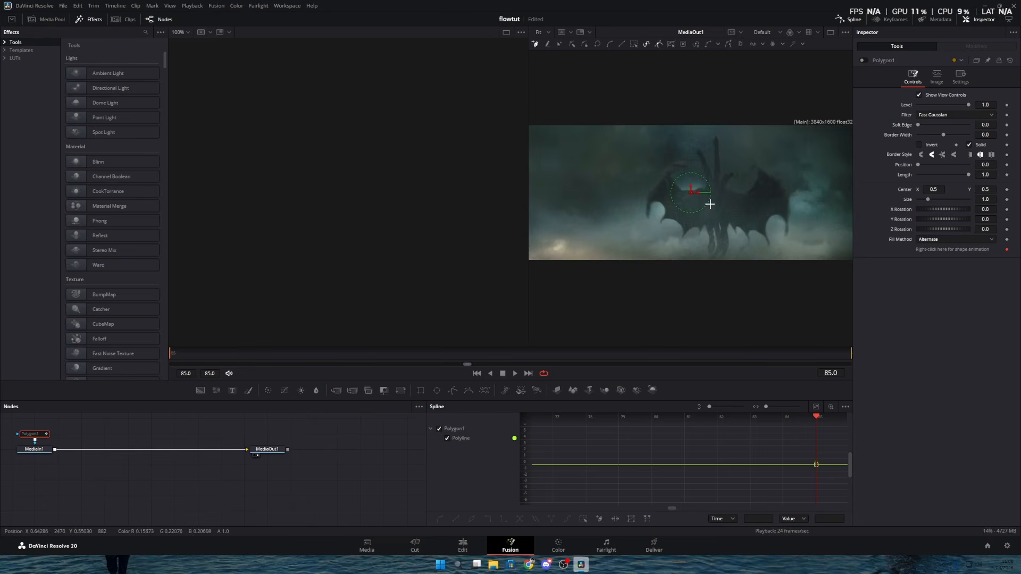
Trace a closed polygon around Ghidorah's wings, tail and necks, and re-enable the mask.
{"action": "left_click", "coordinate": [664, 204]}
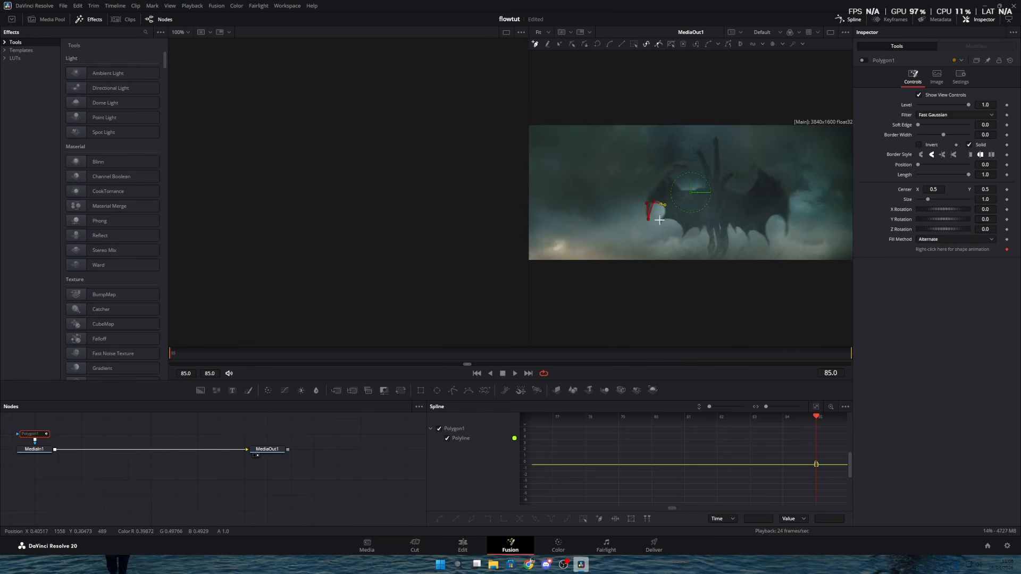
{"action": "left_click", "coordinate": [660, 220]}
{"action": "left_click", "coordinate": [682, 229]}
{"action": "left_click", "coordinate": [693, 228]}
{"action": "left_click", "coordinate": [702, 229]}
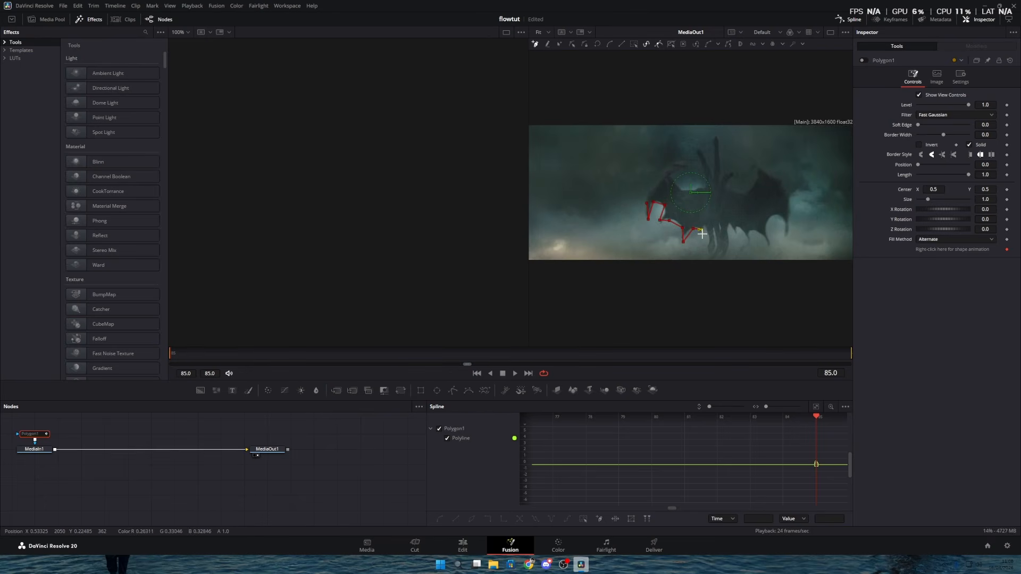
{"action": "left_click", "coordinate": [702, 234]}
{"action": "left_click", "coordinate": [707, 231]}
{"action": "left_click", "coordinate": [707, 254]}
{"action": "left_click", "coordinate": [714, 257]}
{"action": "left_click", "coordinate": [728, 256]}
{"action": "left_click", "coordinate": [729, 229]}
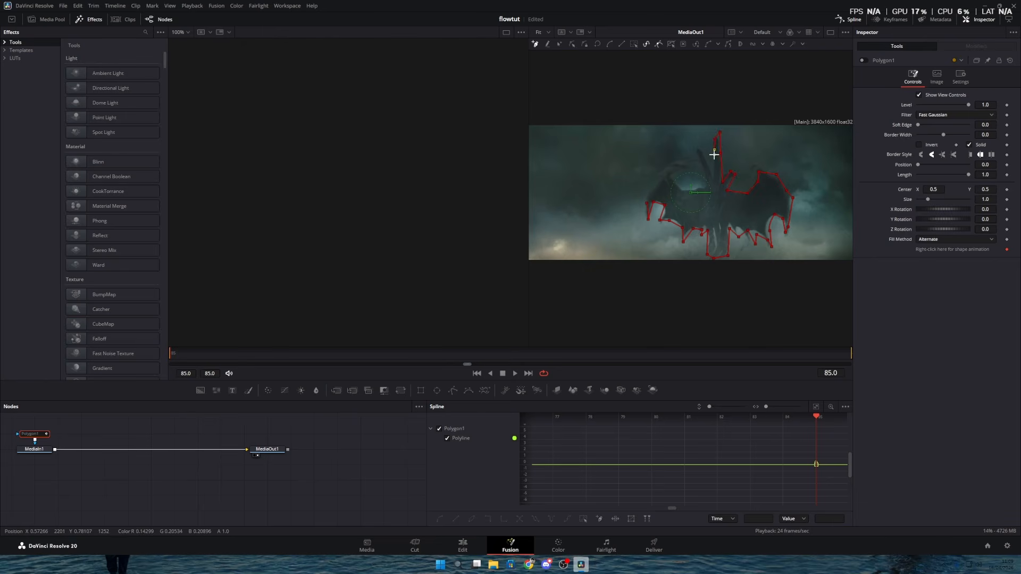
{"action": "left_click", "coordinate": [693, 158]}
{"action": "left_click", "coordinate": [677, 162]}
{"action": "left_click", "coordinate": [664, 174]}
{"action": "left_click", "coordinate": [653, 187]}
{"action": "left_click", "coordinate": [645, 197]}
{"action": "left_click", "coordinate": [646, 203]}
{"action": "left_click", "coordinate": [862, 61]}
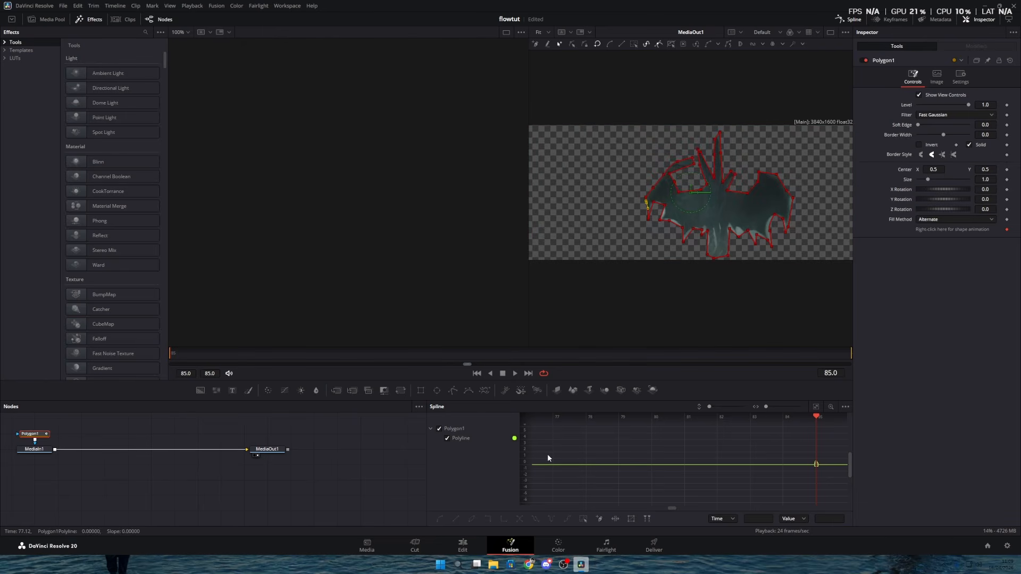
Return to the edit timeline, enlarge the second overlay to Zoom 2.130 with Position X -232.000, and play back the sequence.
{"action": "left_click", "coordinate": [466, 554]}
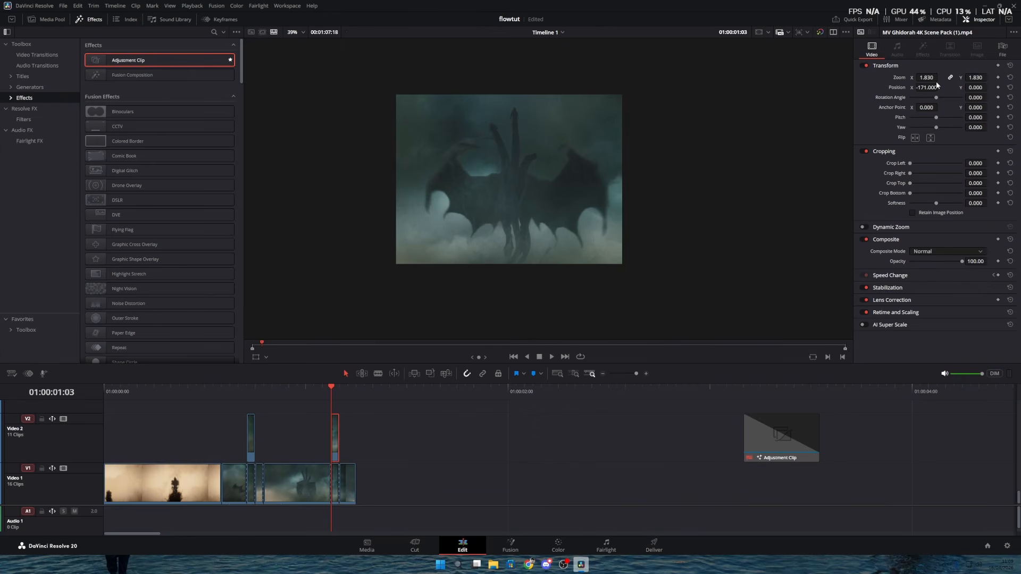
{"action": "left_click_drag", "start_coordinate": [926, 78], "coordinate": [949, 86]}
{"action": "key", "text": "space"}
{"action": "left_click", "coordinate": [300, 399]}
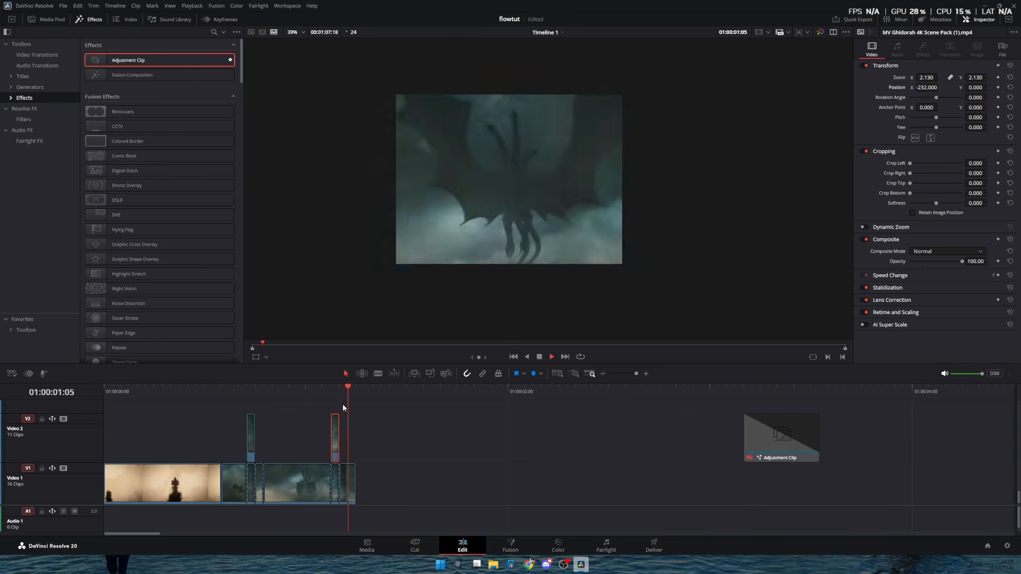
{"action": "left_click", "coordinate": [236, 397]}
{"action": "left_click_drag", "start_coordinate": [236, 398], "coordinate": [115, 404]}
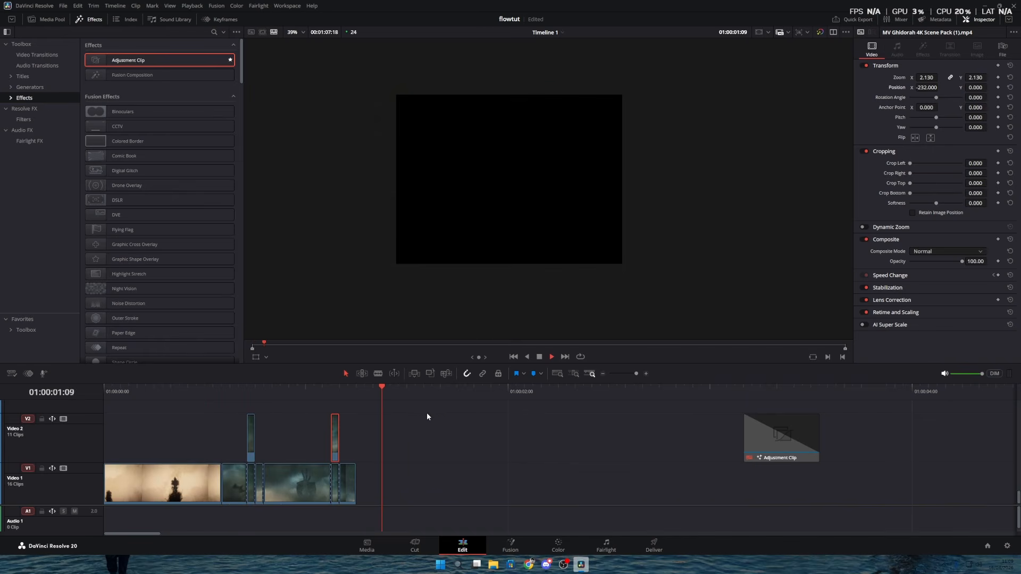
{"action": "left_click_drag", "start_coordinate": [297, 397], "coordinate": [152, 409]}
Replay the Ghidorah footage to review both one-frame cutout overlays.
{"action": "left_click", "coordinate": [477, 445]}
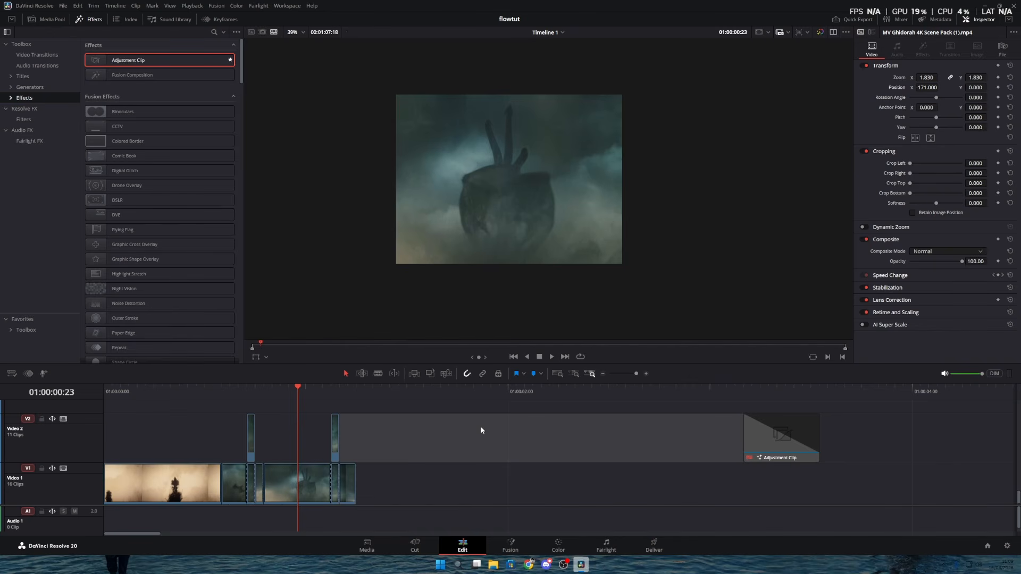
{"action": "mouse_move", "coordinate": [218, 387]}
{"action": "left_mouse_down"}
{"action": "mouse_move", "coordinate": [388, 388]}
{"action": "mouse_move", "coordinate": [215, 387]}
{"action": "left_mouse_up"}
{"action": "key", "text": "space"}
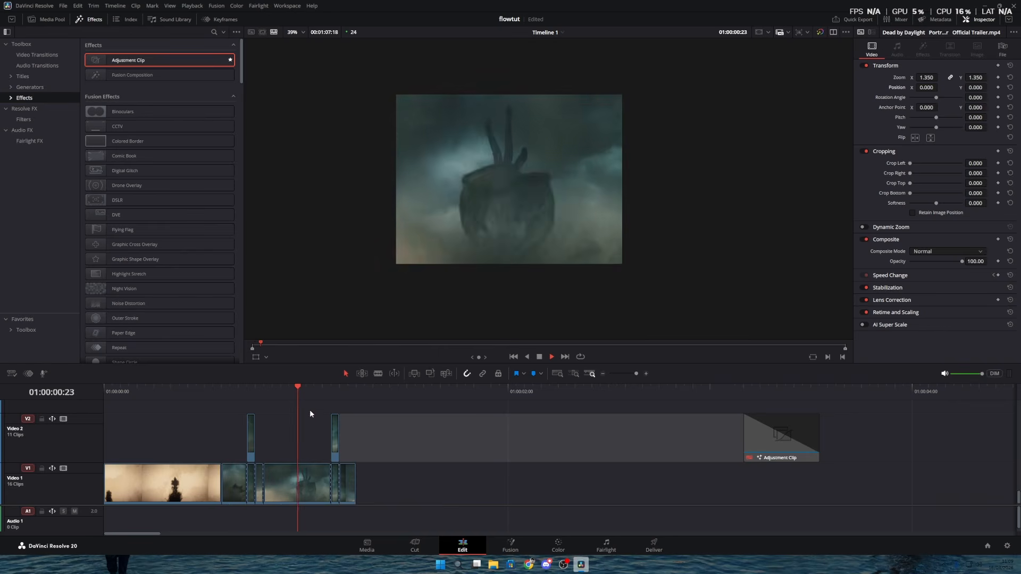
{"action": "key", "text": "space"}
{"action": "left_click", "coordinate": [213, 390]}
{"action": "key", "text": "space"}
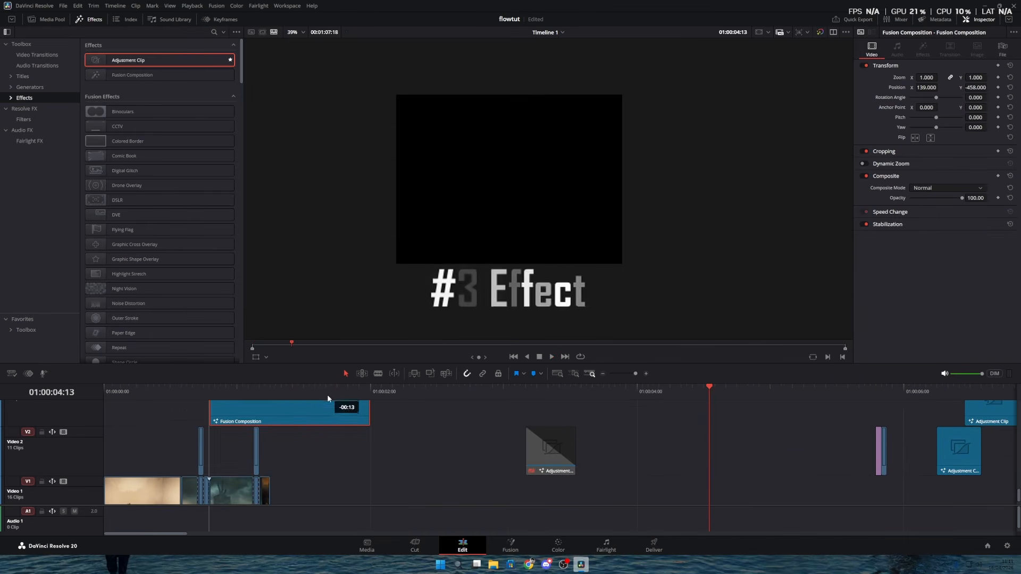
Temporarily move the finished Fusion Composition over the opening footage and play it to preview the third effect.
{"action": "left_click_drag", "start_coordinate": [327, 395], "coordinate": [237, 420]}
{"action": "left_click", "coordinate": [107, 392]}
{"action": "key", "text": "space"}
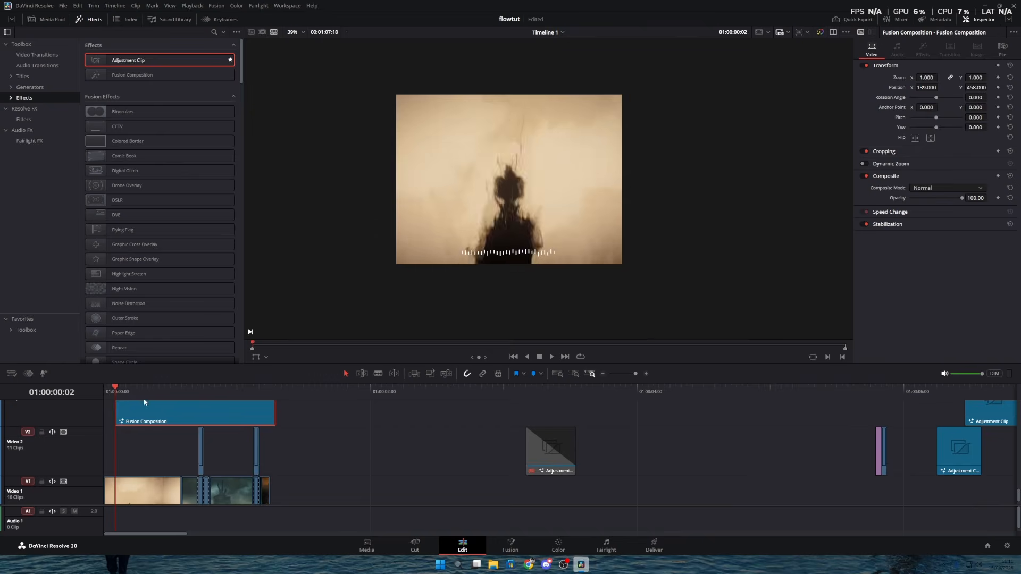
{"action": "key", "text": "space"}
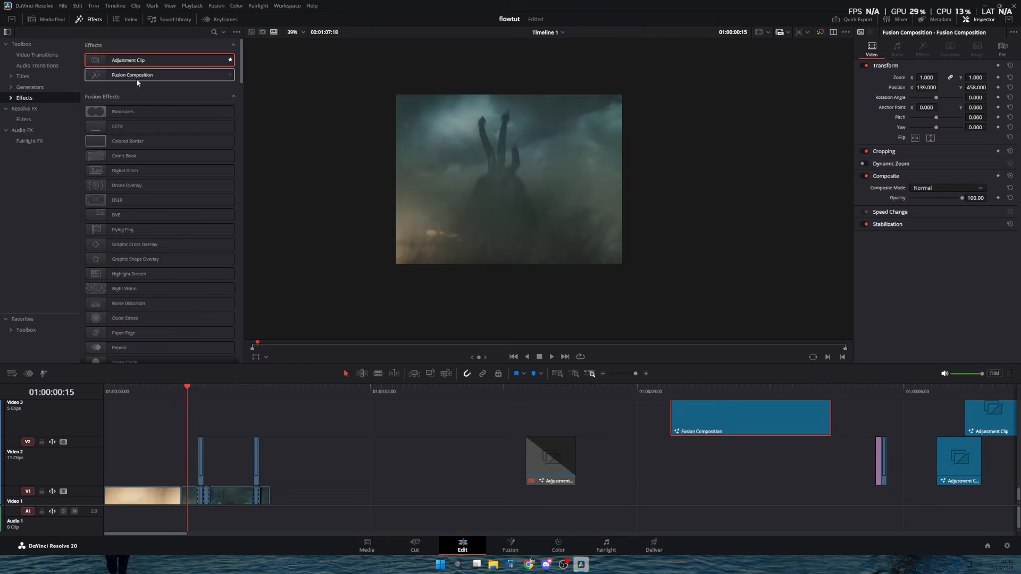
Place a new Fusion Composition on Video 3 over the Ghidorah footage, starting at 01:00:00:14 and trimmed to the footage's end.
{"action": "left_click_drag", "start_coordinate": [136, 78], "coordinate": [201, 420]}
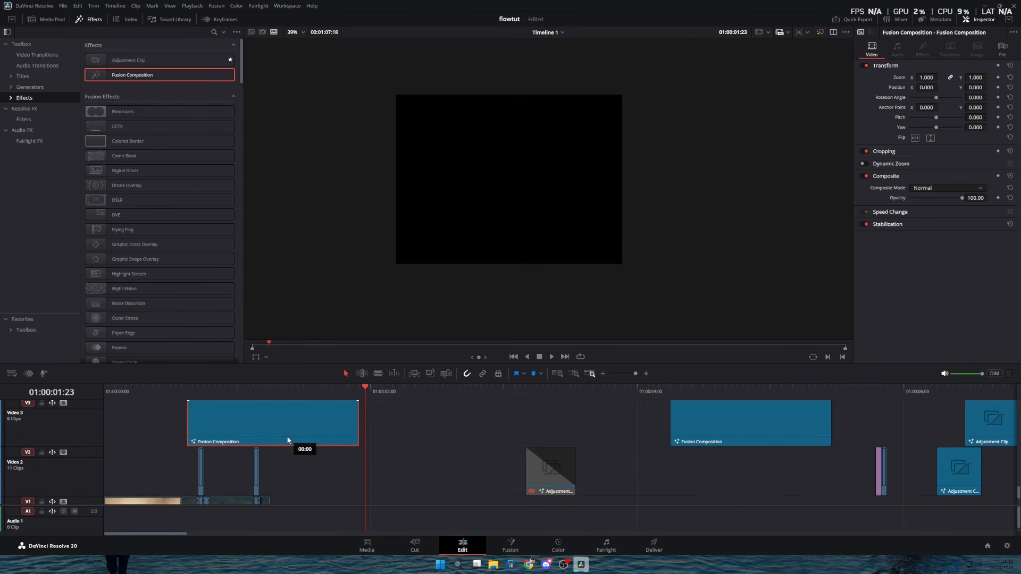
{"action": "left_click_drag", "start_coordinate": [287, 438], "coordinate": [276, 438]}
{"action": "left_click_drag", "start_coordinate": [357, 424], "coordinate": [270, 423]}
{"action": "left_click", "coordinate": [182, 392]}
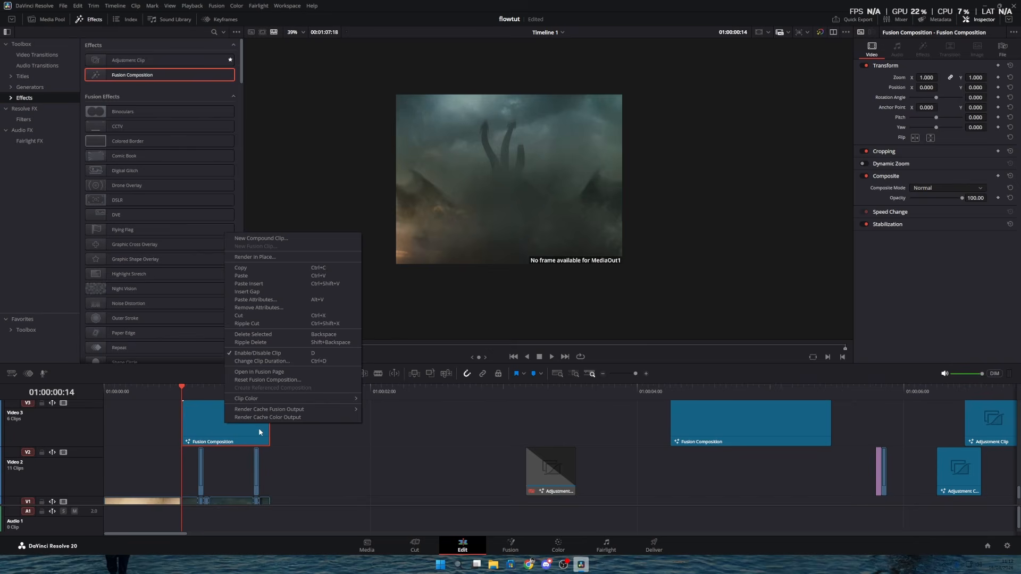
Open the new Fusion Composition in Fusion and add an sRectangle node above and away from MediaOut1.
{"action": "left_click", "coordinate": [261, 371]}
{"action": "key", "text": "shift+space"}
{"action": "type", "text": "srect"}
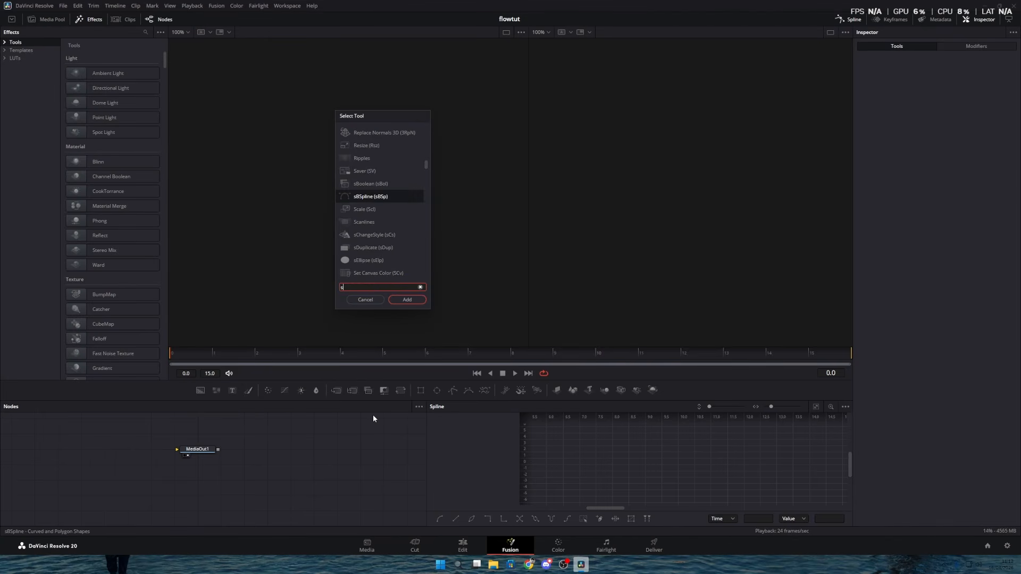
{"action": "key", "text": "Return"}
{"action": "left_click_drag", "start_coordinate": [54, 456], "coordinate": [204, 436]}
Add an sGrid node after sRectangle1, place it below, and chain an sJitter node after the grid.
{"action": "key", "text": "shift+space"}
{"action": "type", "text": "sgrid"}
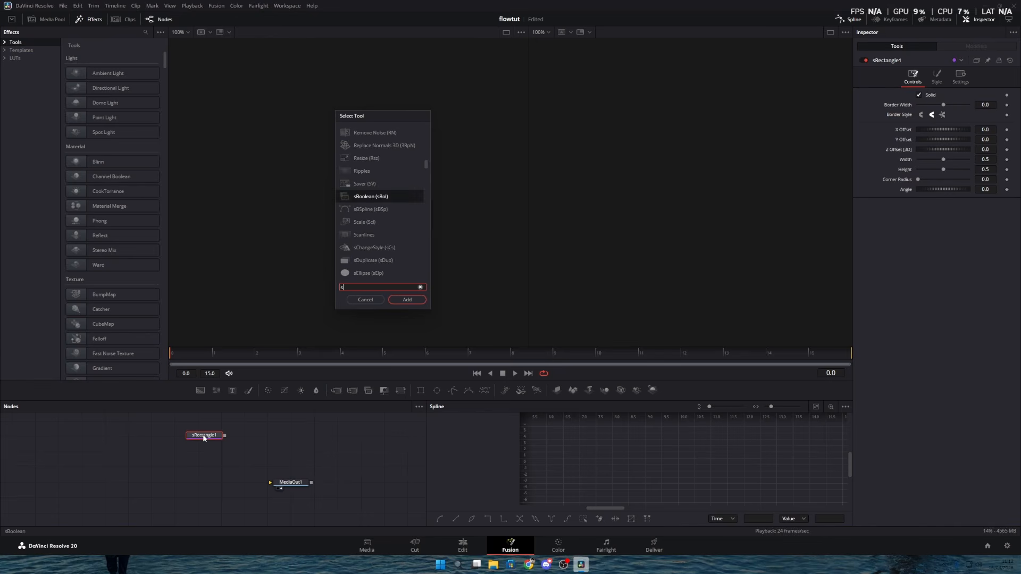
{"action": "key", "text": "Return"}
{"action": "left_click_drag", "start_coordinate": [251, 443], "coordinate": [201, 460]}
{"action": "key", "text": "shift+space"}
{"action": "type", "text": "sjitter"}
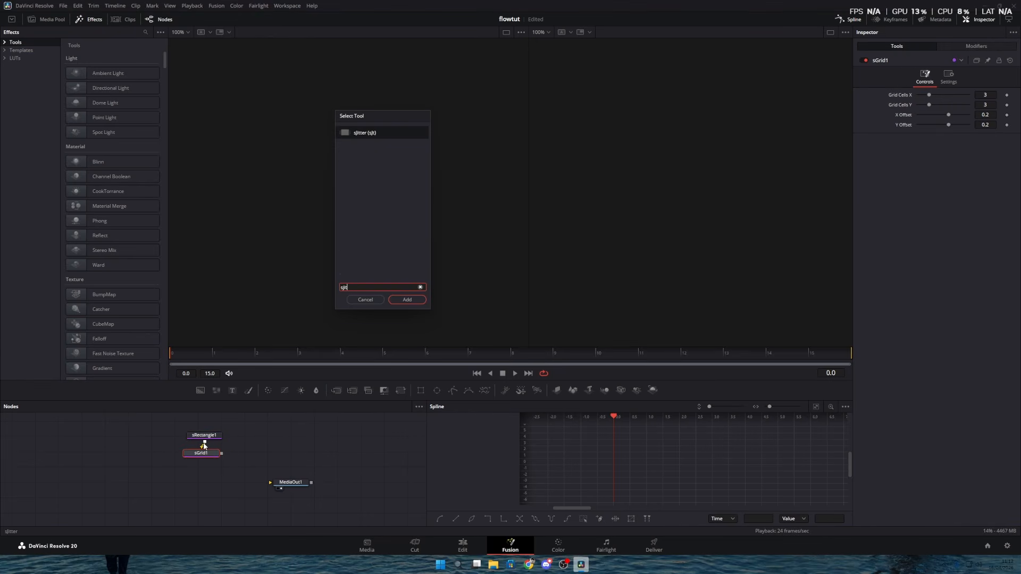
{"action": "key", "text": "Return"}
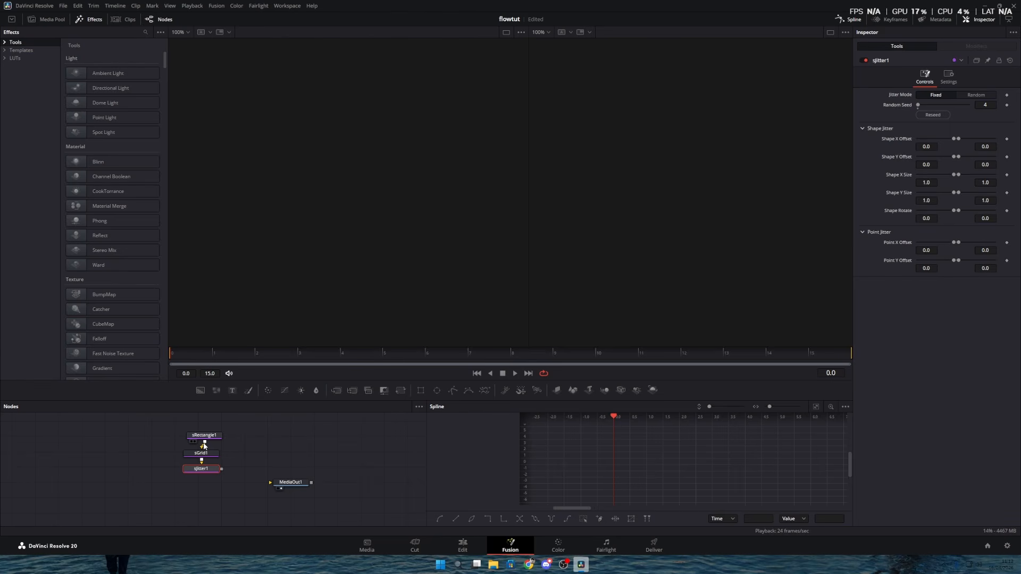
Chain an sMerge node after sJitter1.
{"action": "key", "text": "shift+space"}
{"action": "type", "text": "smerge"}
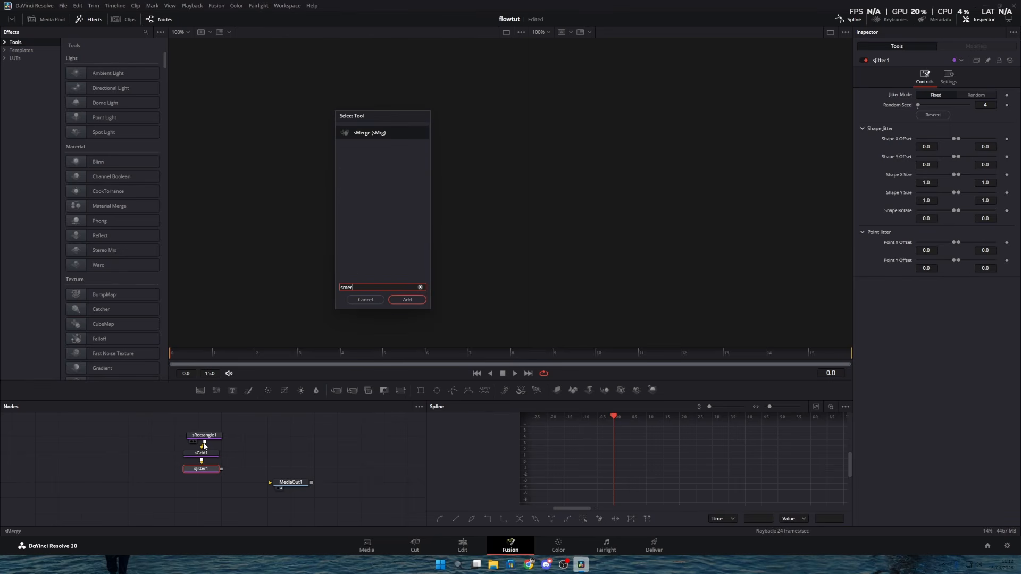
{"action": "key", "text": "Return"}
{"action": "key", "text": "shift+space"}
{"action": "type", "text": "srectangle"}
{"action": "key", "text": "Return"}
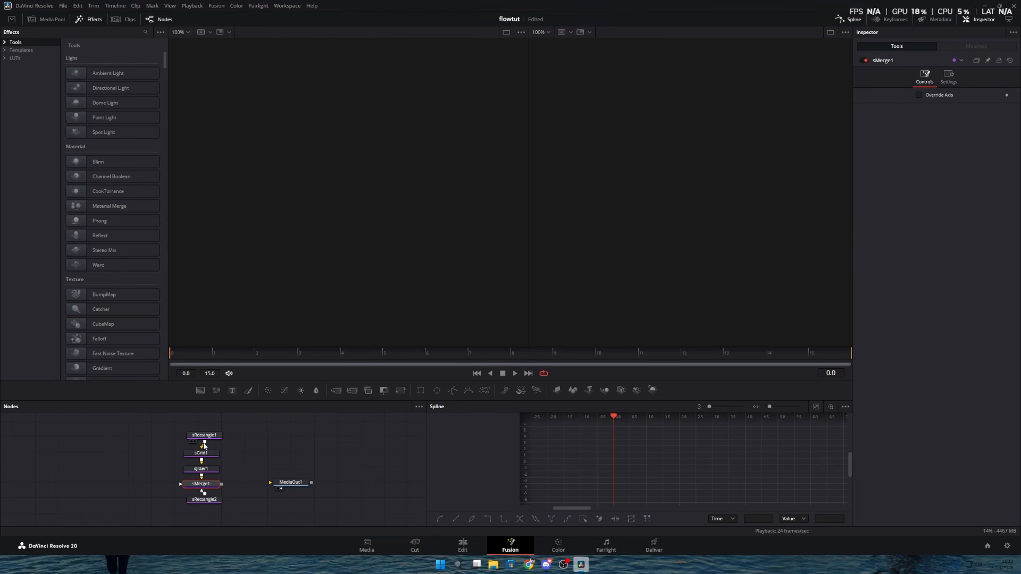
Add an sRender node between sMerge1 and MediaOut1, shift MediaOut1 away from it, and show MediaOut1 in the second viewer.
{"action": "key", "text": "shift+space"}
{"action": "type", "text": "sre"}
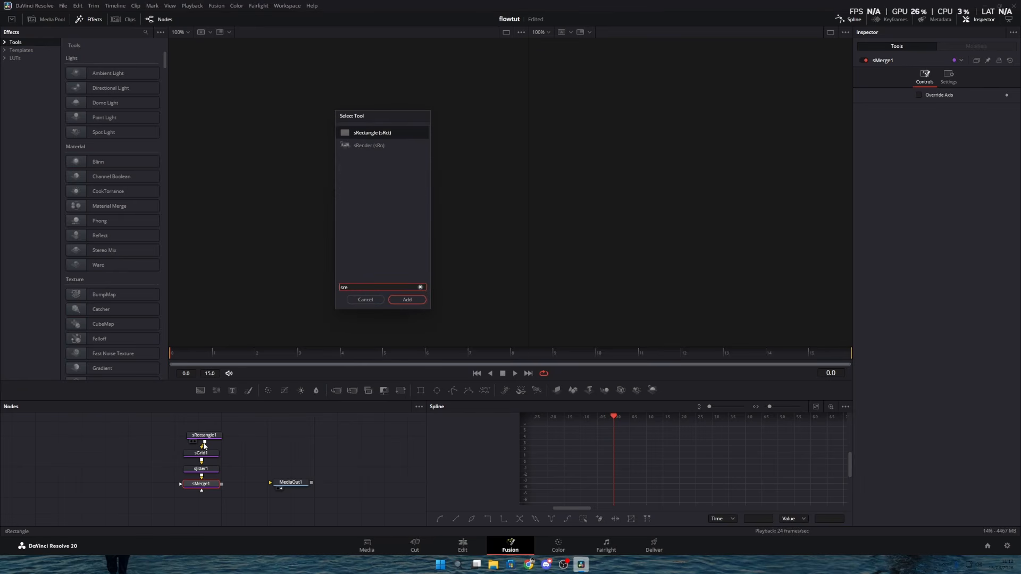
{"action": "key", "text": "Down"}
{"action": "key", "text": "Return"}
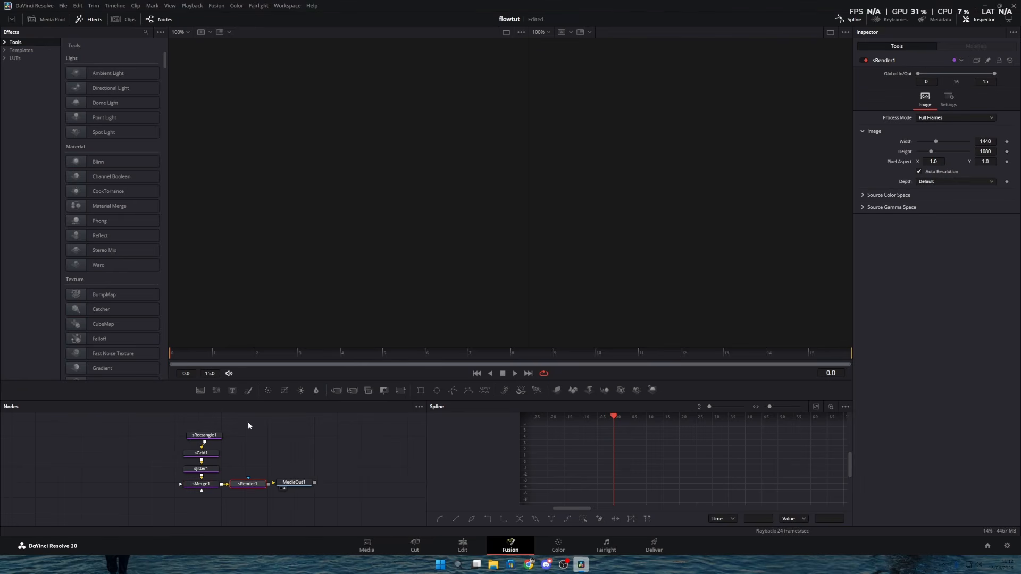
{"action": "left_click_drag", "start_coordinate": [301, 483], "coordinate": [319, 483]}
{"action": "key", "text": "2"}
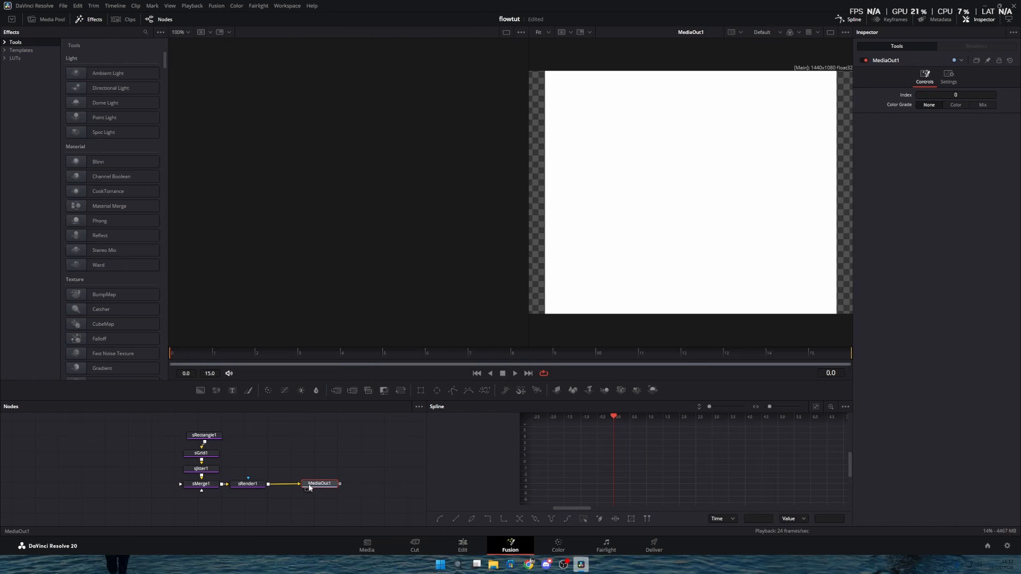
Set sRectangle1's width to 0.002 and height to 0.02.
{"action": "left_click", "coordinate": [701, 218]}
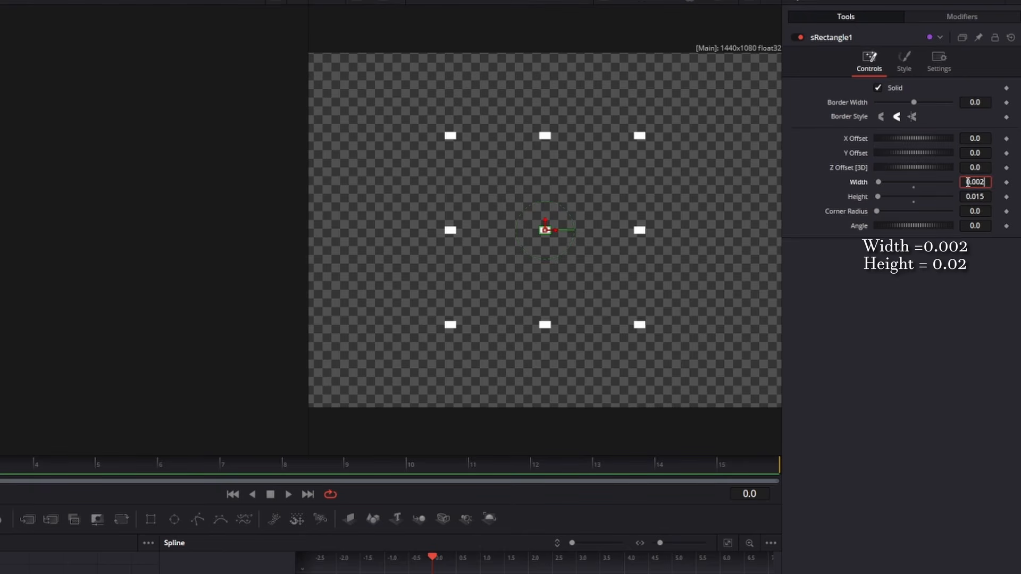
{"action": "key", "text": "Tab"}
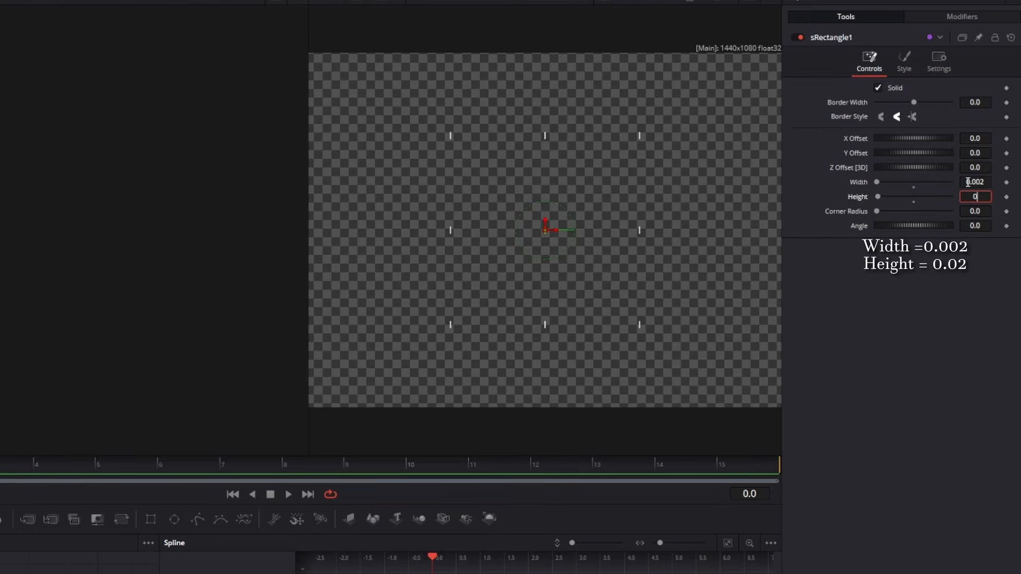
{"action": "type", "text": "2"}
{"action": "key", "text": "Tab"}
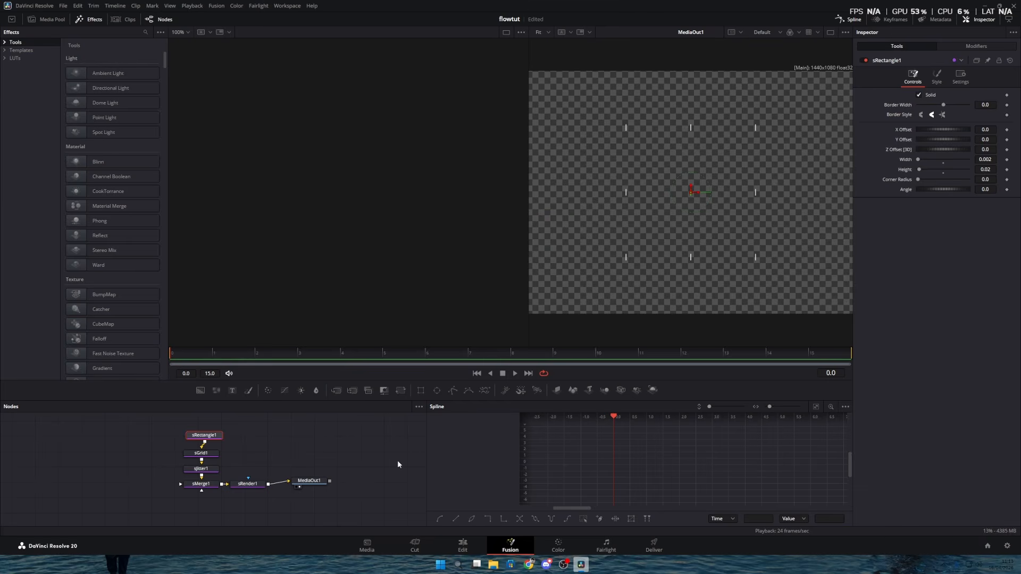
Set sGrid1 to 30 cells in X and 1 cell in Y.
{"action": "left_click", "coordinate": [203, 455]}
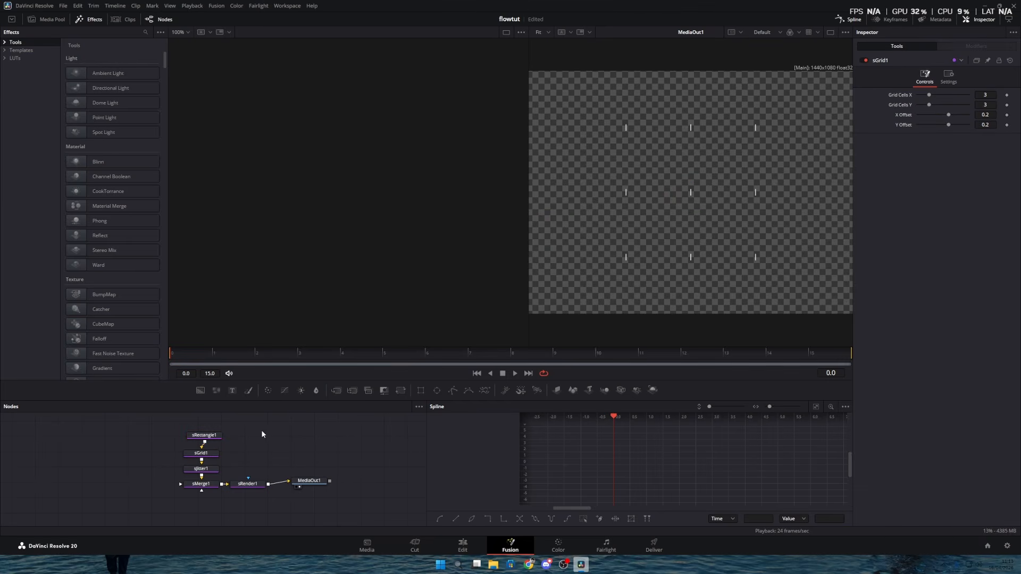
{"action": "left_click", "coordinate": [984, 95]}
{"action": "type", "text": "30"}
{"action": "key", "text": "Tab"}
{"action": "type", "text": "1"}
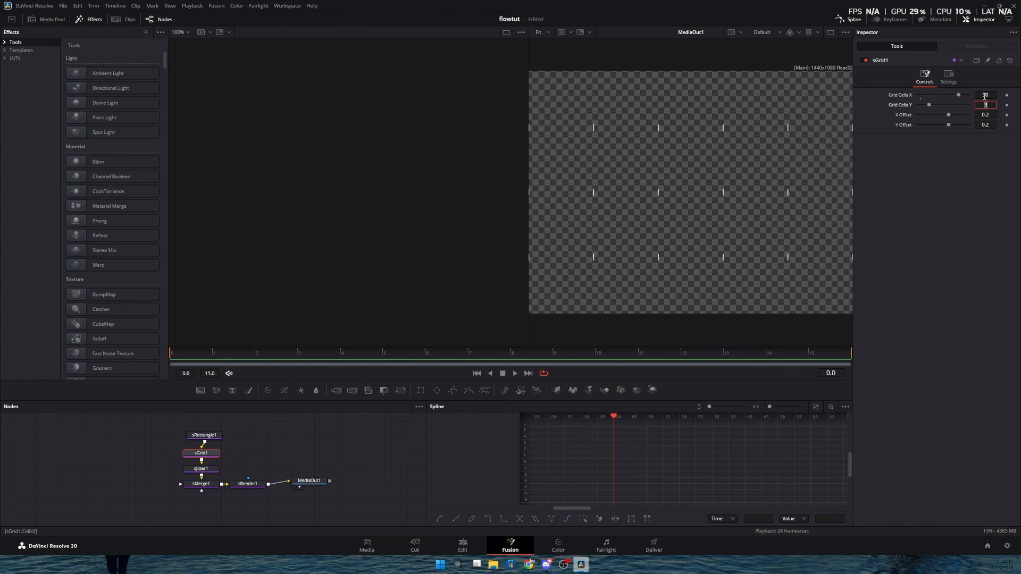
{"action": "left_click", "coordinate": [961, 226]}
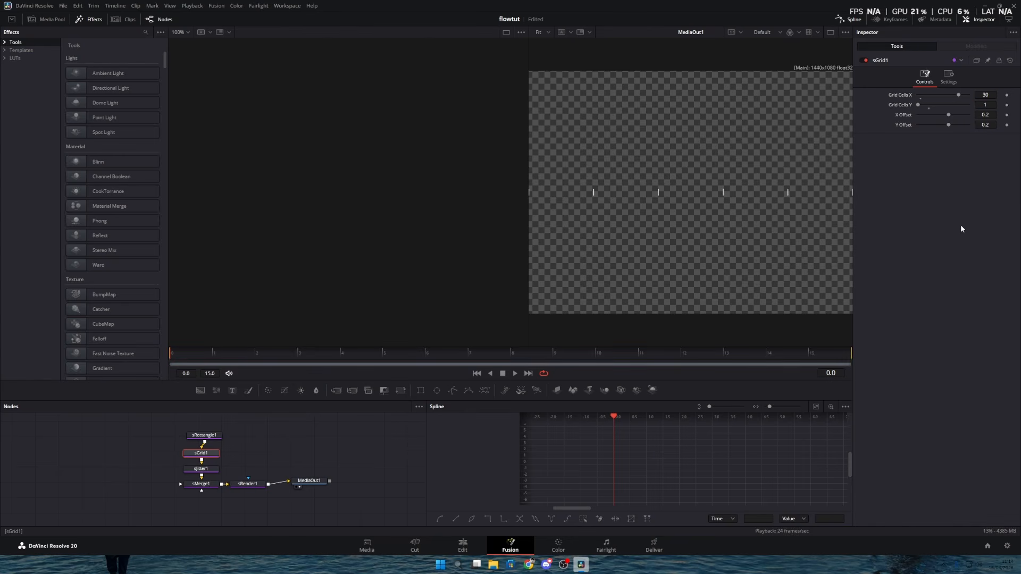
Reduce sGrid1's X Offset to 0.014 and set its Y Offset to 0.161.
{"action": "left_click", "coordinate": [985, 114]}
{"action": "type", "text": "0.019"}
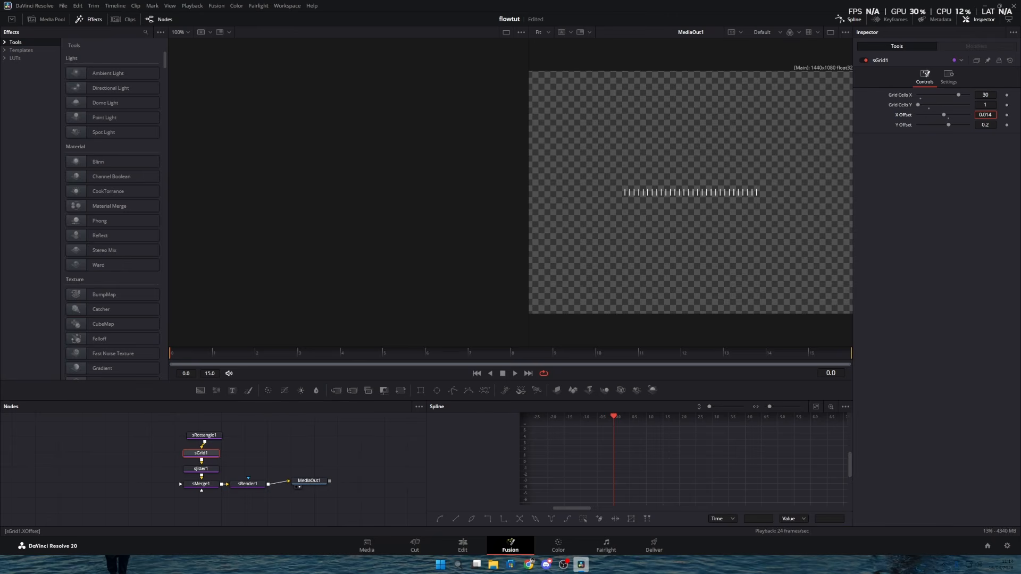
{"action": "key", "text": "Return"}
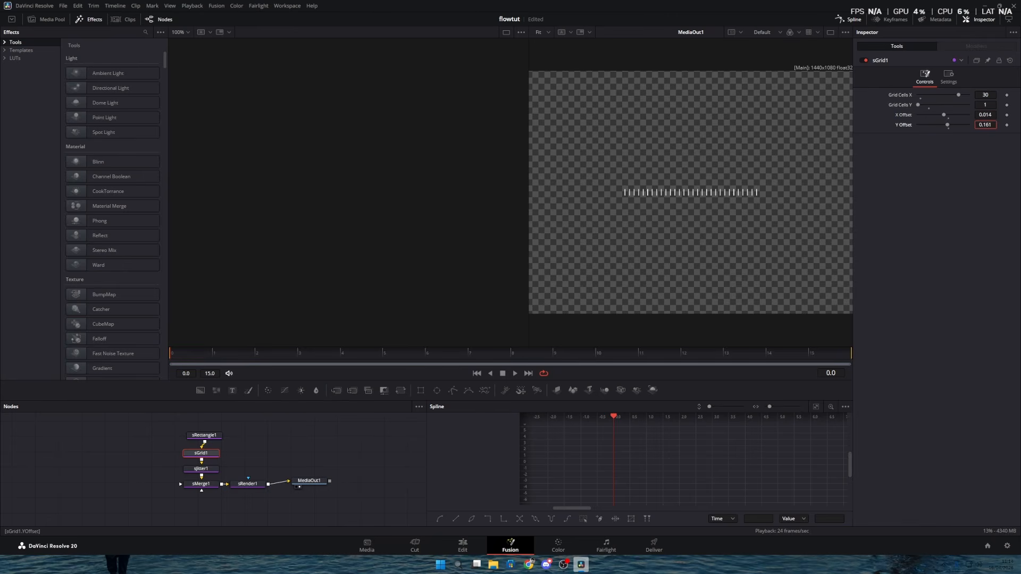
Set sJitter1's Shape X Offset to -0.1 to -0.0944, Shape Y Offset to -0.0189 to 0.0, and Shape Y Size to 0.5 to 1.0.
{"action": "left_click", "coordinate": [201, 468]}
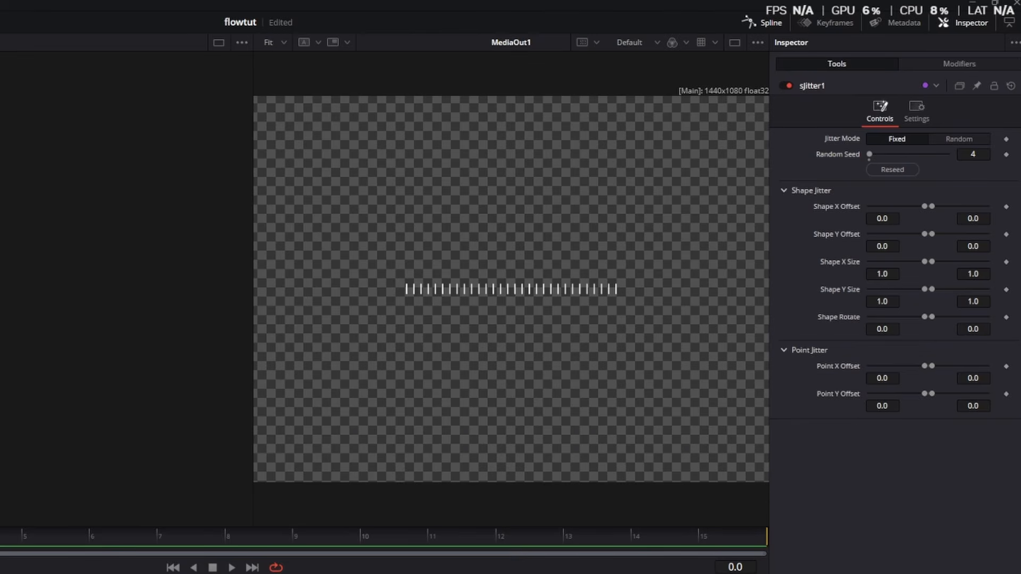
{"action": "left_click_drag", "start_coordinate": [925, 206], "coordinate": [876, 209]}
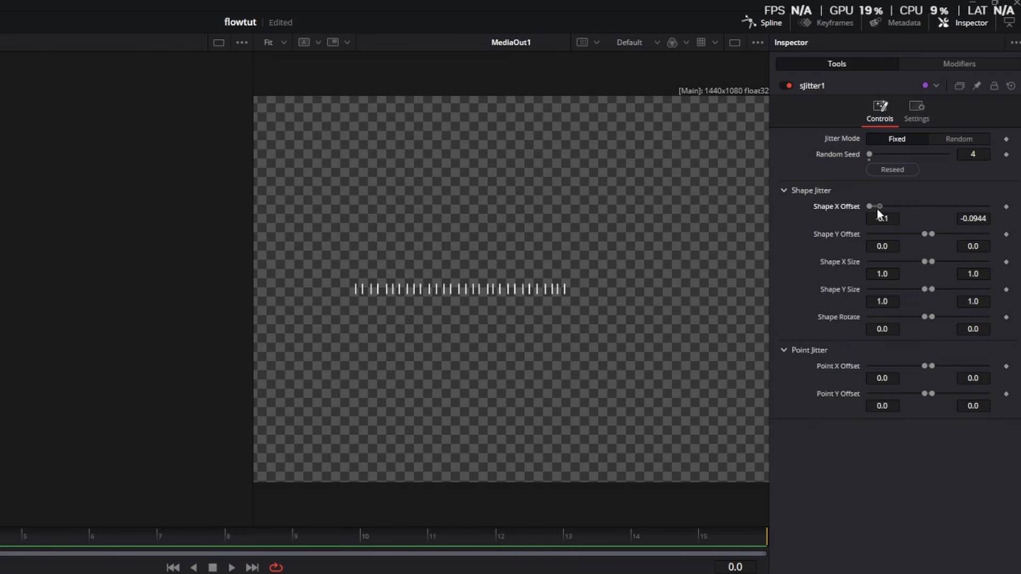
{"action": "left_click_drag", "start_coordinate": [925, 234], "coordinate": [917, 239]}
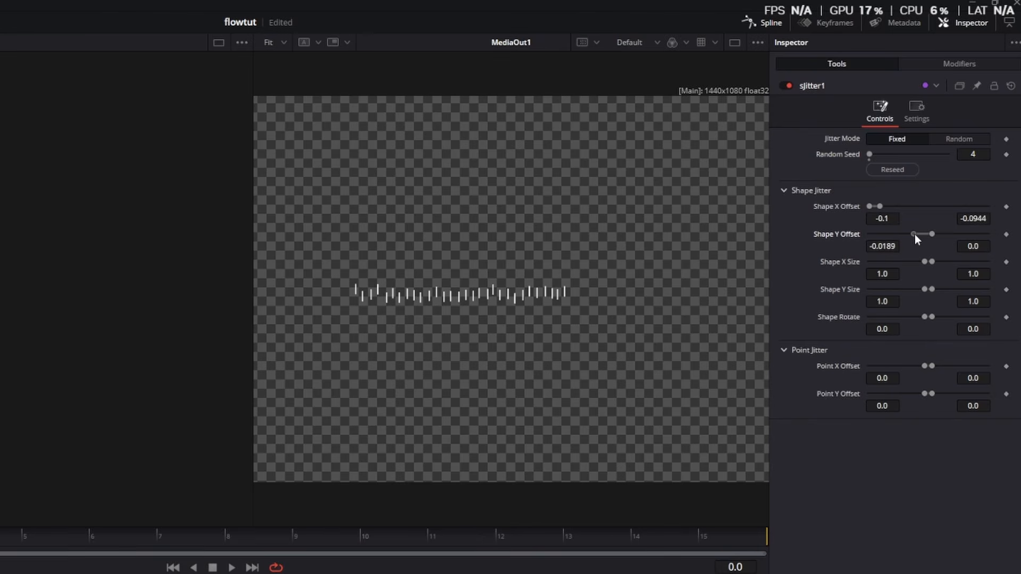
{"action": "left_click_drag", "start_coordinate": [925, 294], "coordinate": [896, 294]}
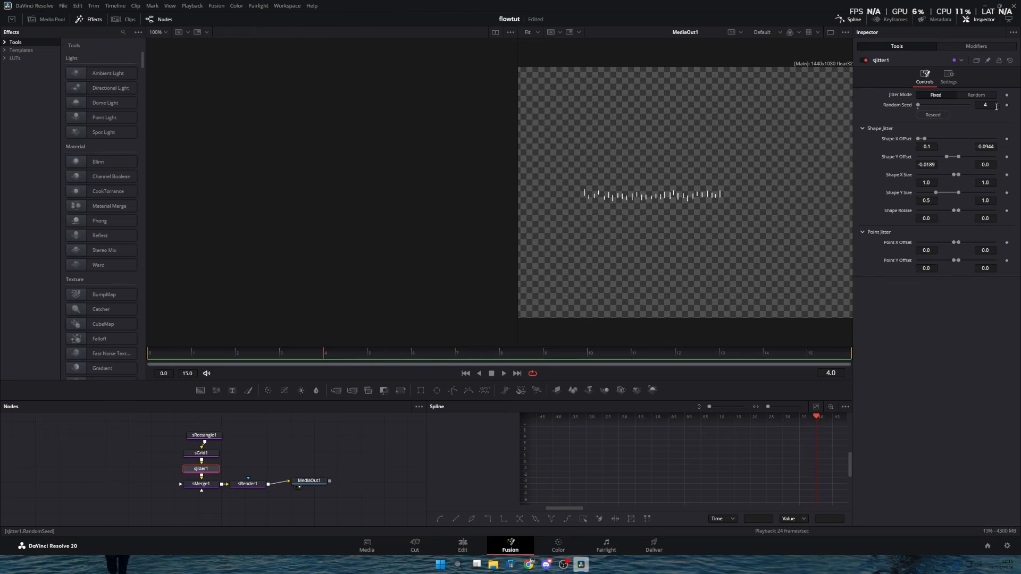
Set sJitter1's Random Seed to 2580 and play the composition to check the jitter.
{"action": "left_click", "coordinate": [985, 154]}
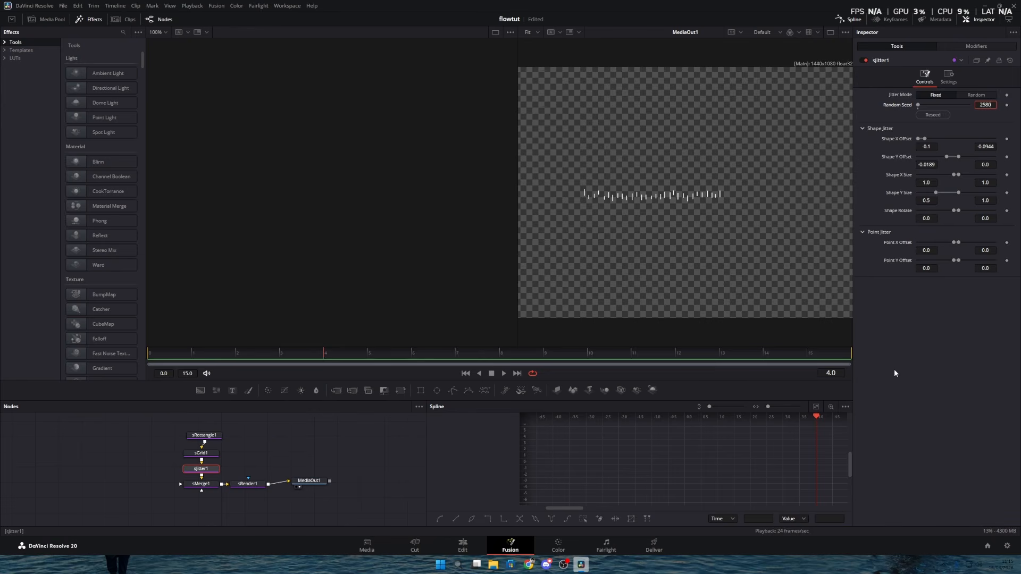
{"action": "key", "text": "Return"}
{"action": "key", "text": "space"}
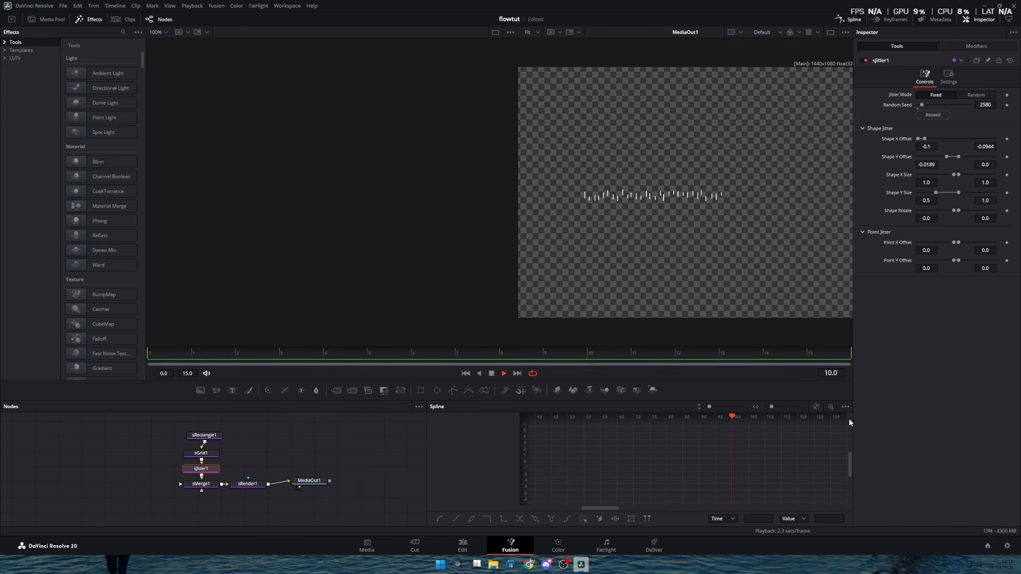
{"action": "key", "text": "space"}
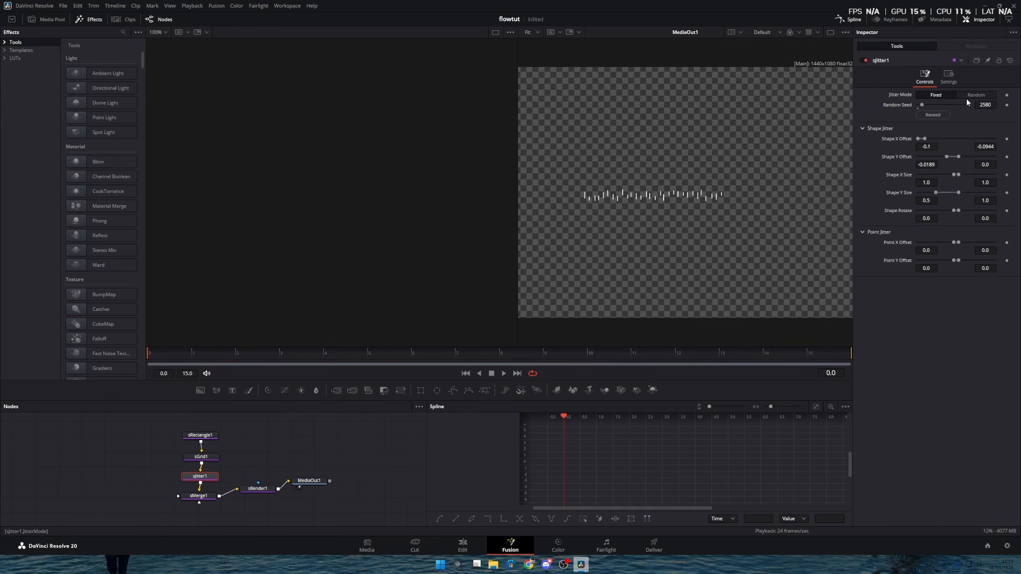
Set sJitter1's Jitter Mode to Random, comparing it with Fixed, and play the composition to check the movement.
{"action": "left_click", "coordinate": [968, 97]}
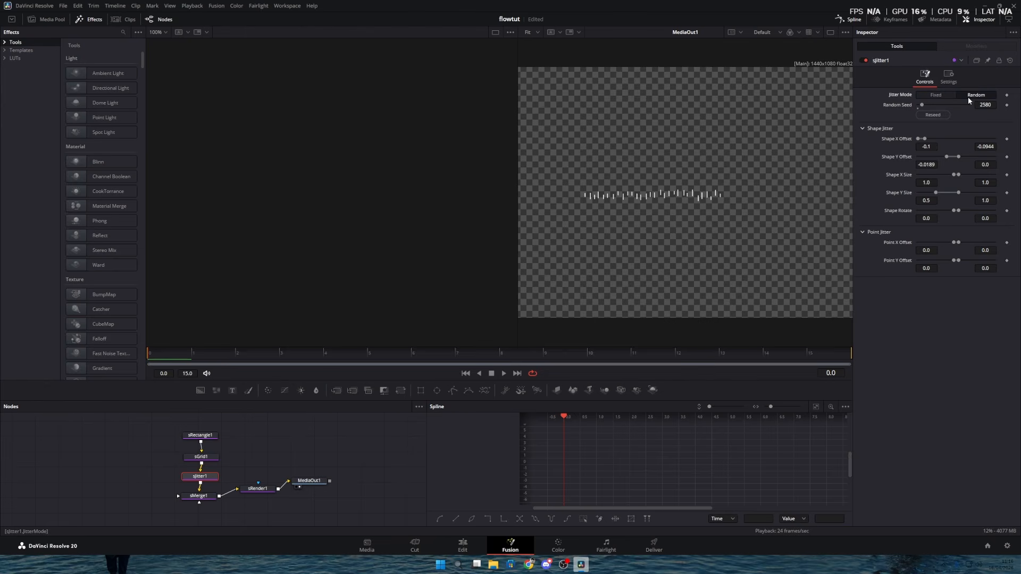
{"action": "key", "text": "space"}
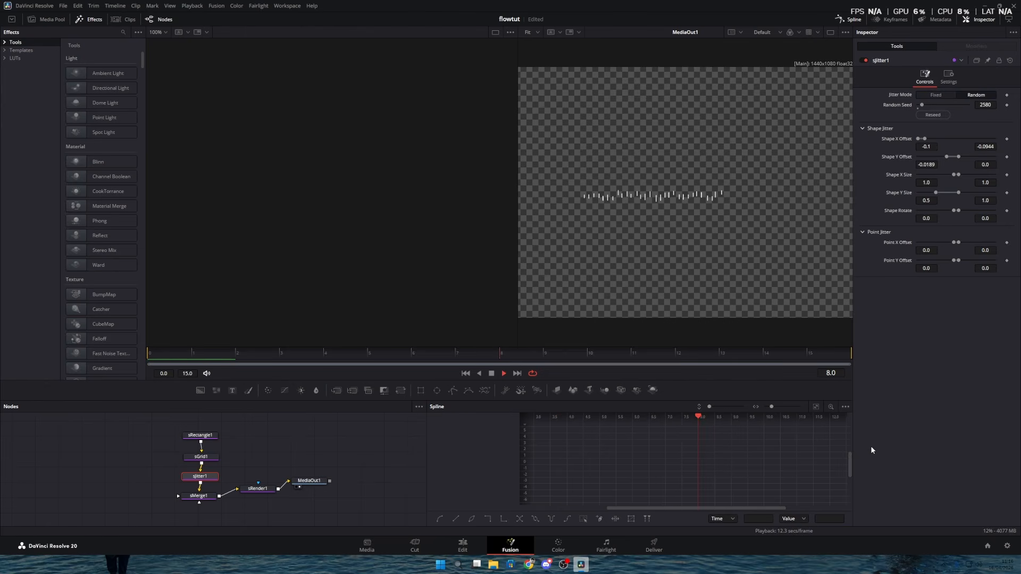
{"action": "left_click", "coordinate": [367, 358]}
{"action": "left_click", "coordinate": [939, 97]}
{"action": "left_click", "coordinate": [961, 97]}
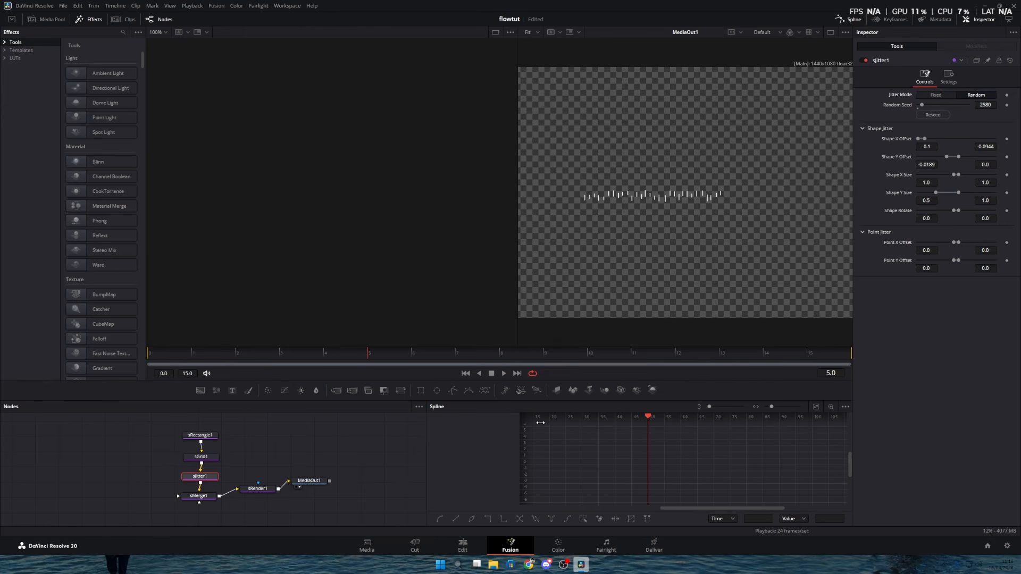
{"action": "key", "text": "space"}
Return to the edit timeline, reposition the Fusion Composition so the row of lines sits centred near the frame's lower edge, and preview it.
{"action": "left_click", "coordinate": [463, 546]}
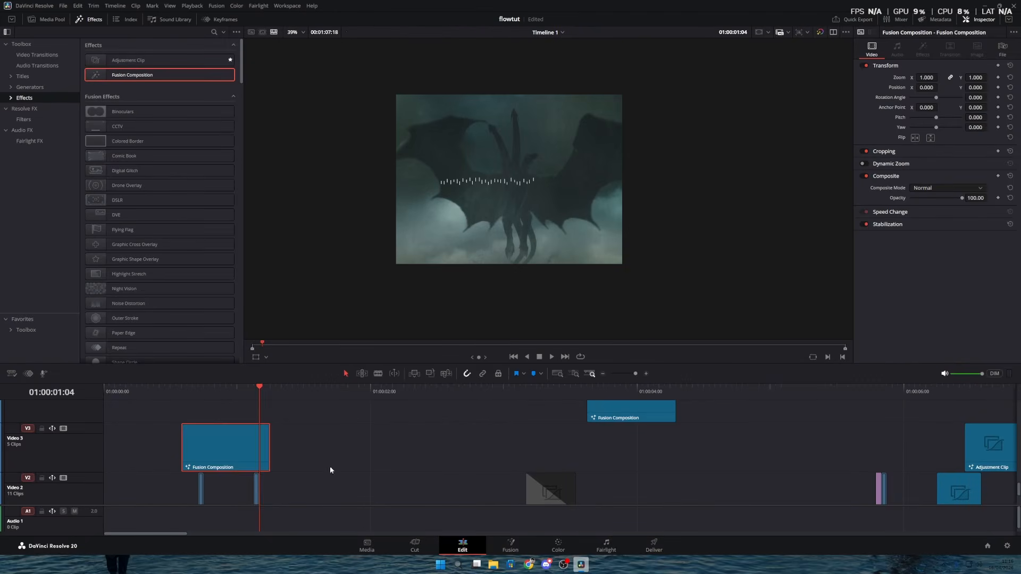
{"action": "left_click_drag", "start_coordinate": [200, 403], "coordinate": [168, 410]}
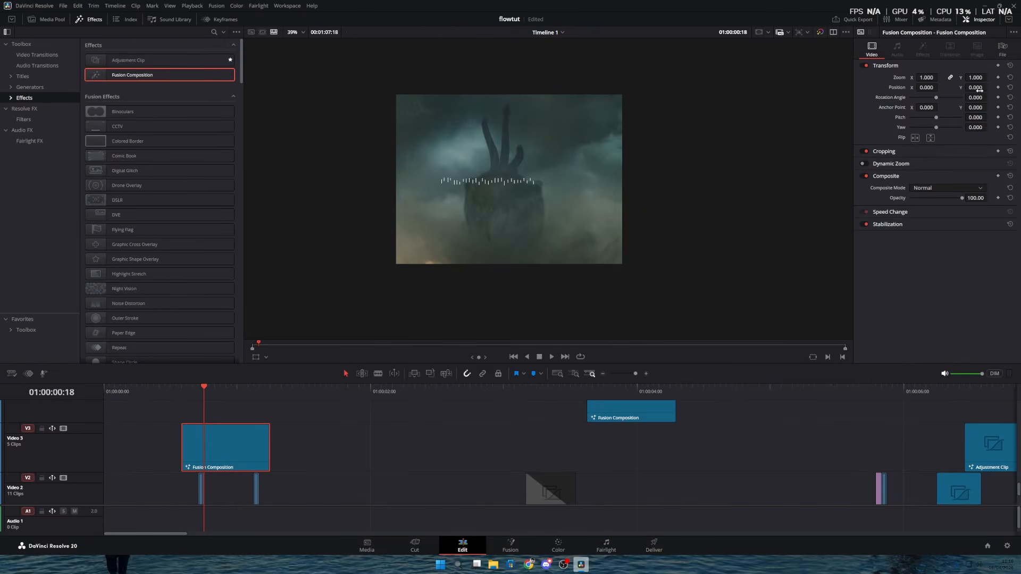
{"action": "mouse_move", "coordinate": [979, 90]}
{"action": "left_mouse_down"}
{"action": "mouse_move", "coordinate": [872, 90]}
{"action": "mouse_move", "coordinate": [978, 88]}
{"action": "left_mouse_up"}
{"action": "left_click", "coordinate": [381, 462]}
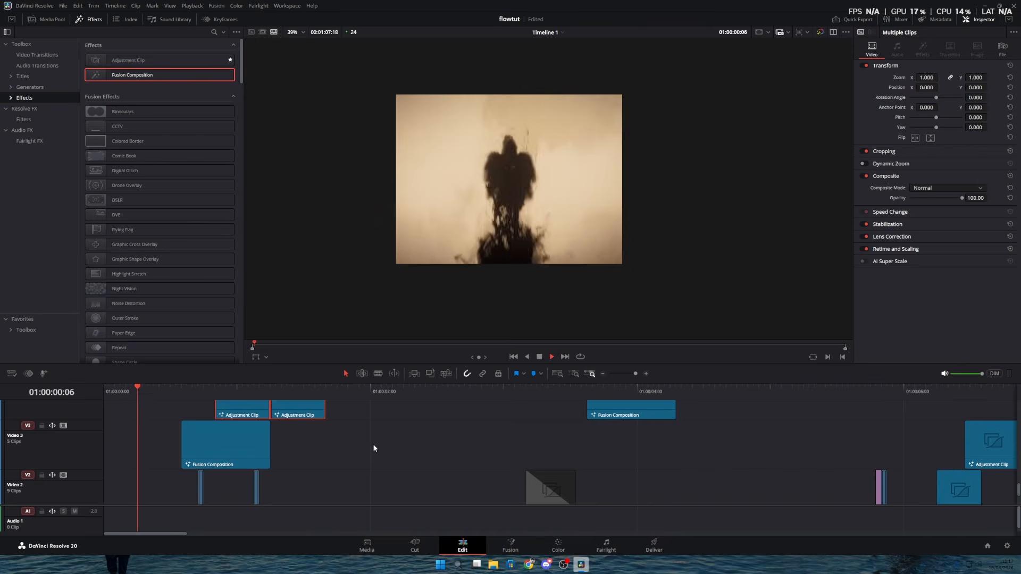
{"action": "key", "text": "space"}
{"action": "left_click", "coordinate": [407, 450]}
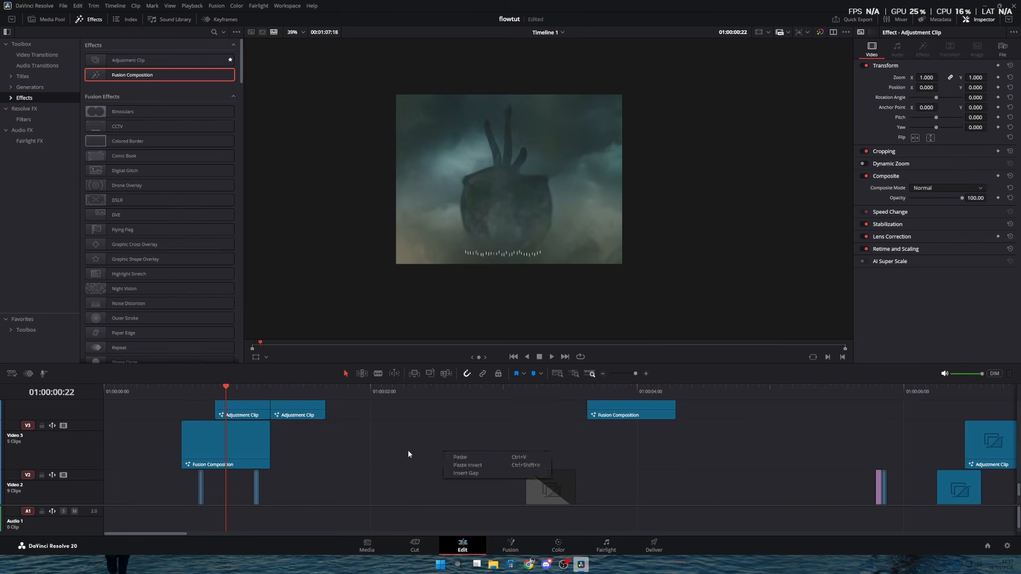
Move the Solid Color clip on Video 2 to directly before the first masked overlay in the Ghidorah footage, and play the section.
{"action": "scroll", "coordinate": [461, 448], "scroll_direction": "right", "scroll_amount": 3}
{"action": "scroll", "coordinate": [461, 449], "scroll_direction": "down", "scroll_amount": 2}
{"action": "scroll", "coordinate": [607, 432], "scroll_direction": "right", "scroll_amount": 1}
{"action": "scroll", "coordinate": [607, 431], "scroll_direction": "up", "scroll_amount": 1}
{"action": "left_click_drag", "start_coordinate": [634, 439], "coordinate": [193, 455]}
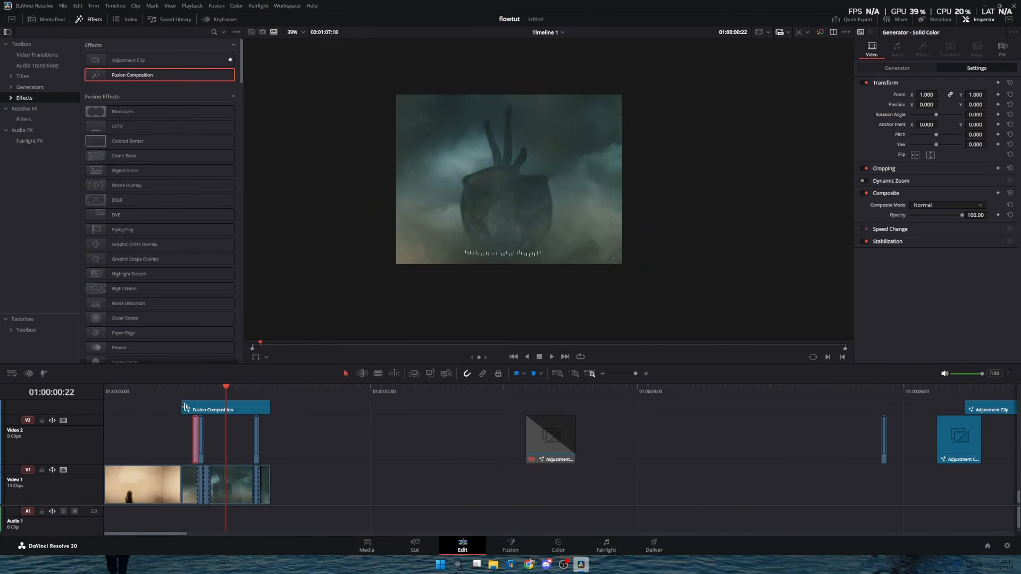
{"action": "left_click", "coordinate": [182, 408]}
{"action": "left_click", "coordinate": [155, 393]}
{"action": "key", "text": "space"}
{"action": "left_click", "coordinate": [106, 394]}
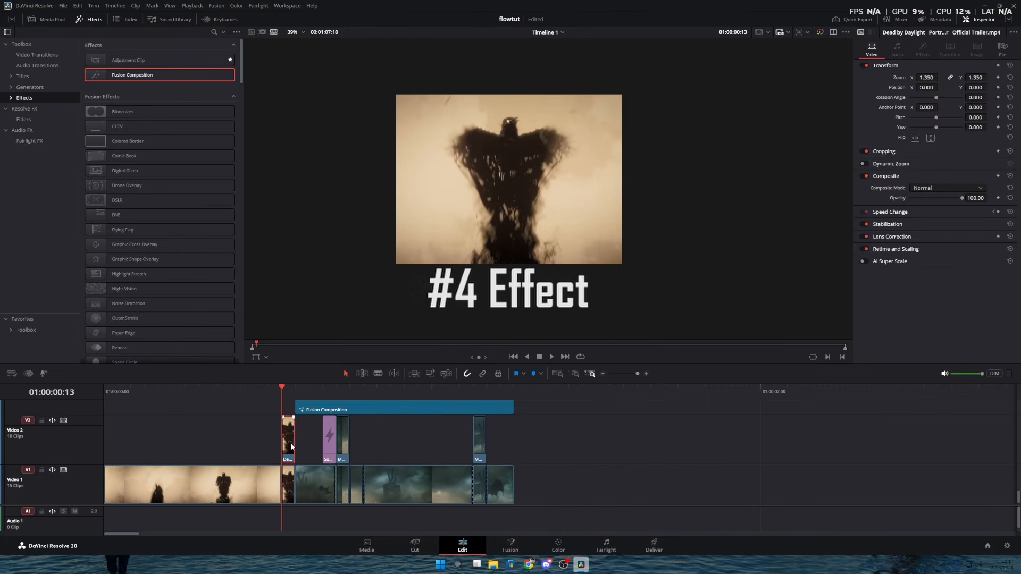
Open the one-frame Dead by Daylight clip on Video 2 in Fusion, attach a Polygon mask to MediaIn1, and temporarily disable the mask.
{"action": "right_click", "coordinate": [290, 442]}
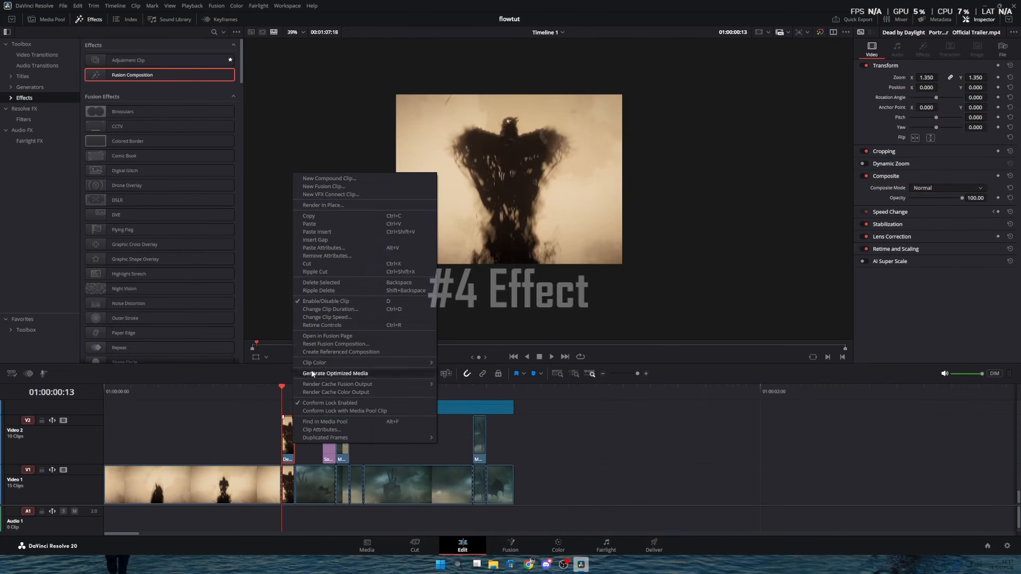
{"action": "left_click", "coordinate": [319, 338]}
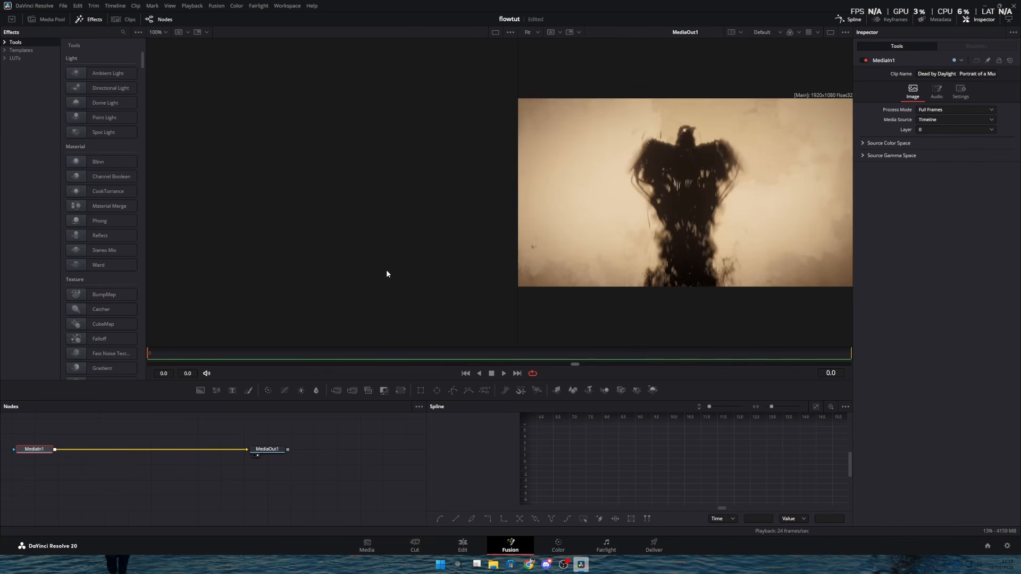
{"action": "left_click", "coordinate": [452, 391]}
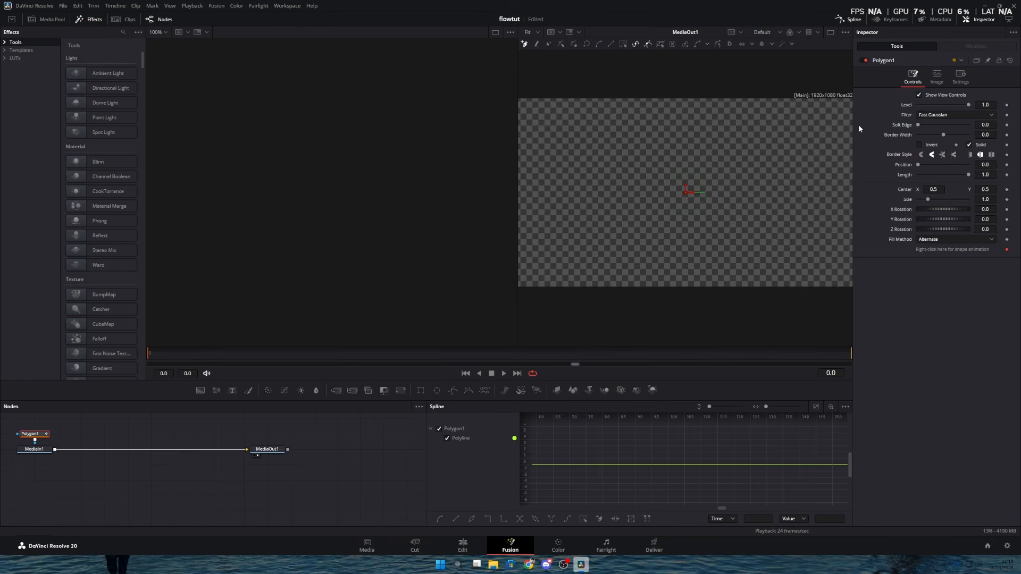
{"action": "left_click", "coordinate": [864, 60]}
Draw a closed polygon mask loosely around the dark figure's head, shoulders and torso.
{"action": "left_click", "coordinate": [646, 120]}
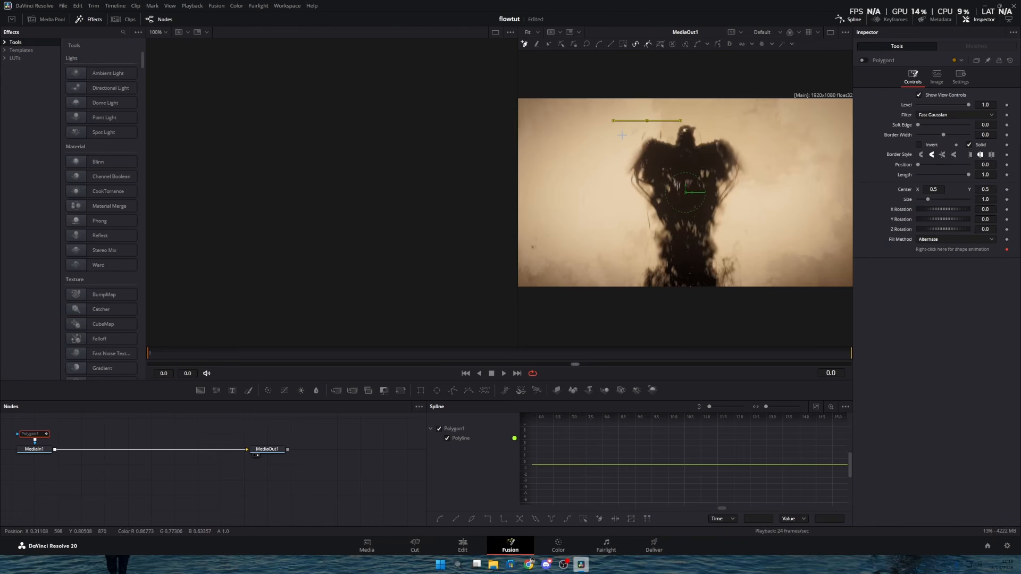
{"action": "left_click", "coordinate": [622, 136]}
{"action": "left_click", "coordinate": [617, 165]}
{"action": "left_click", "coordinate": [614, 178]}
{"action": "left_click", "coordinate": [744, 211]}
{"action": "left_click", "coordinate": [766, 167]}
{"action": "left_click", "coordinate": [751, 139]}
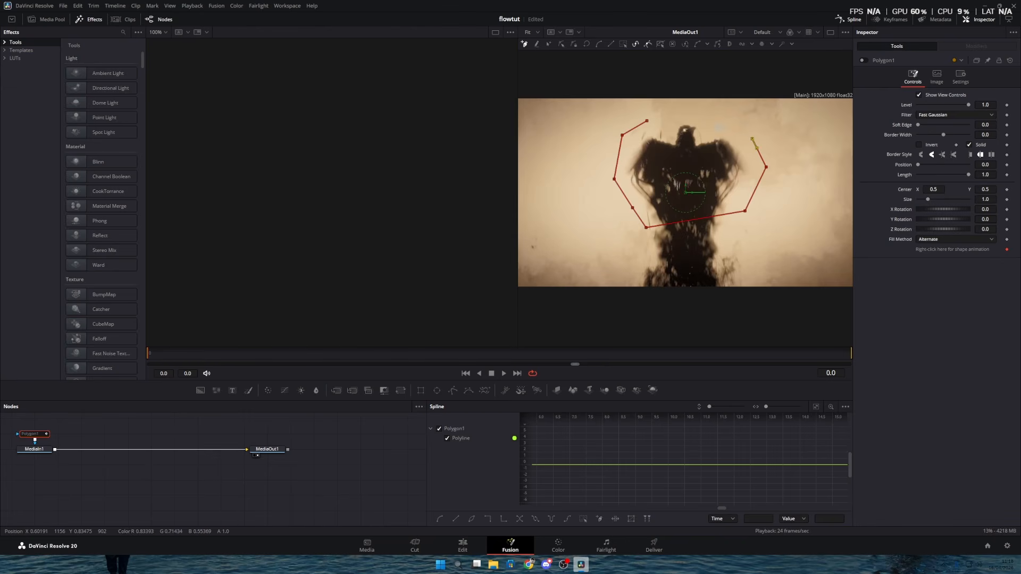
{"action": "left_click", "coordinate": [718, 128]}
{"action": "left_click", "coordinate": [689, 117]}
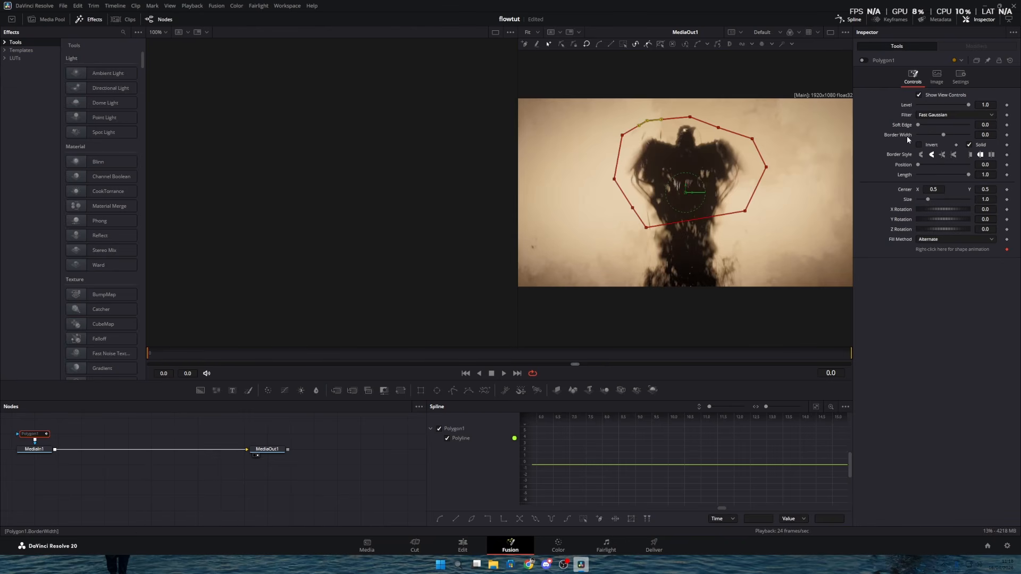
Re-enable the polygon mask around the dark figure, soften its edge, and play the result on the edit timeline.
{"action": "left_click", "coordinate": [864, 60]}
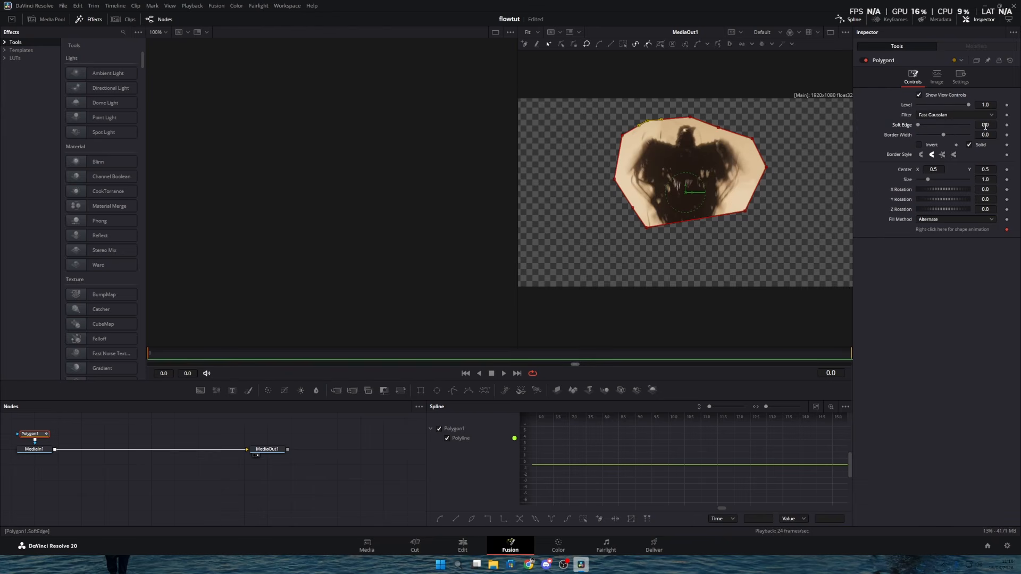
{"action": "left_click_drag", "start_coordinate": [985, 125], "coordinate": [1004, 125]}
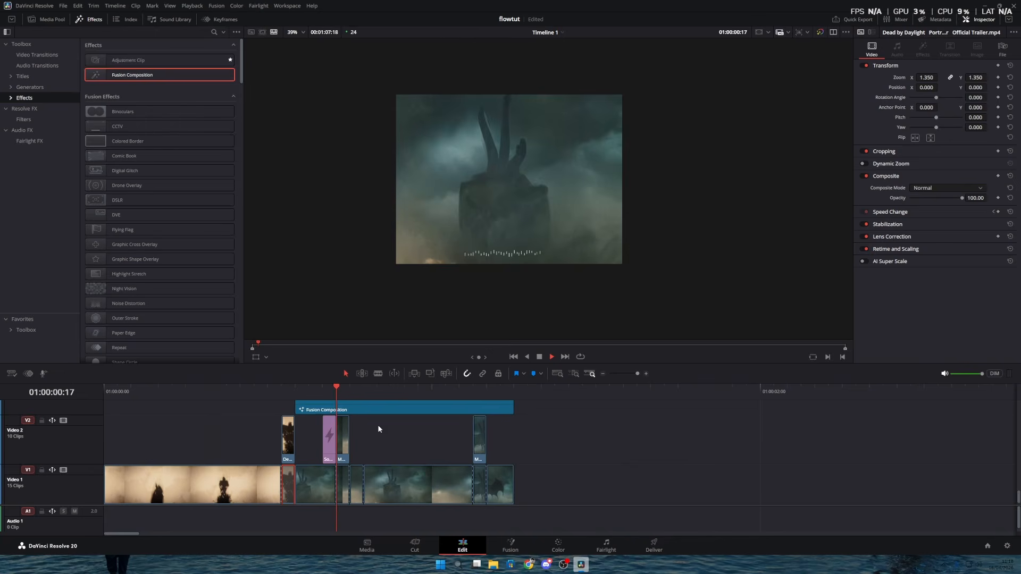
{"action": "left_click_drag", "start_coordinate": [270, 394], "coordinate": [145, 419]}
{"action": "key", "text": "space"}
{"action": "key", "text": "space"}
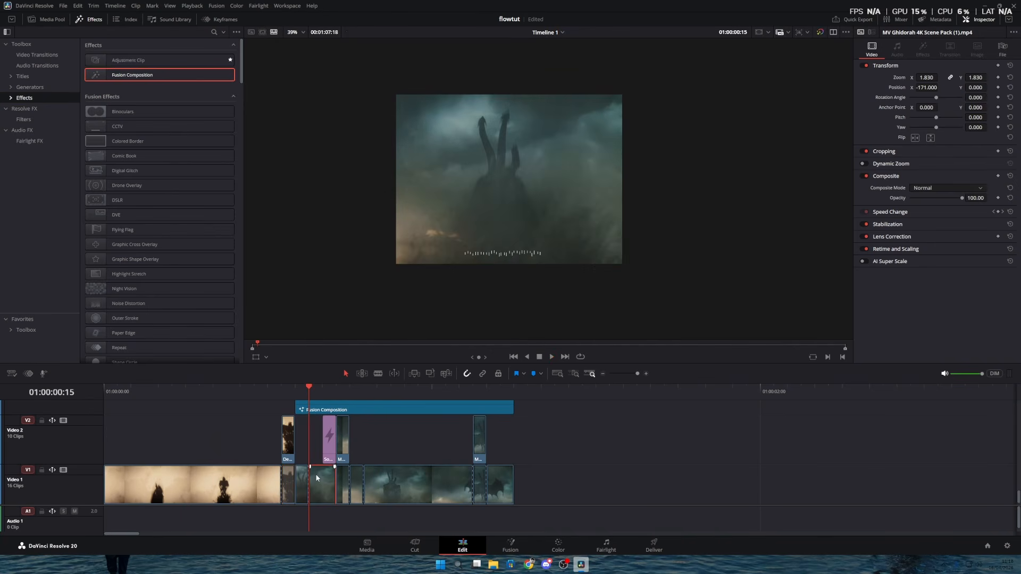
Cut a one-frame piece from the Ghidorah clip just before the Solid Color clip, move it up to Video 2, and play the edit from the start.
{"action": "left_click_drag", "start_coordinate": [310, 395], "coordinate": [326, 397]}
{"action": "key", "text": "ctrl+b"}
{"action": "key", "text": "Left"}
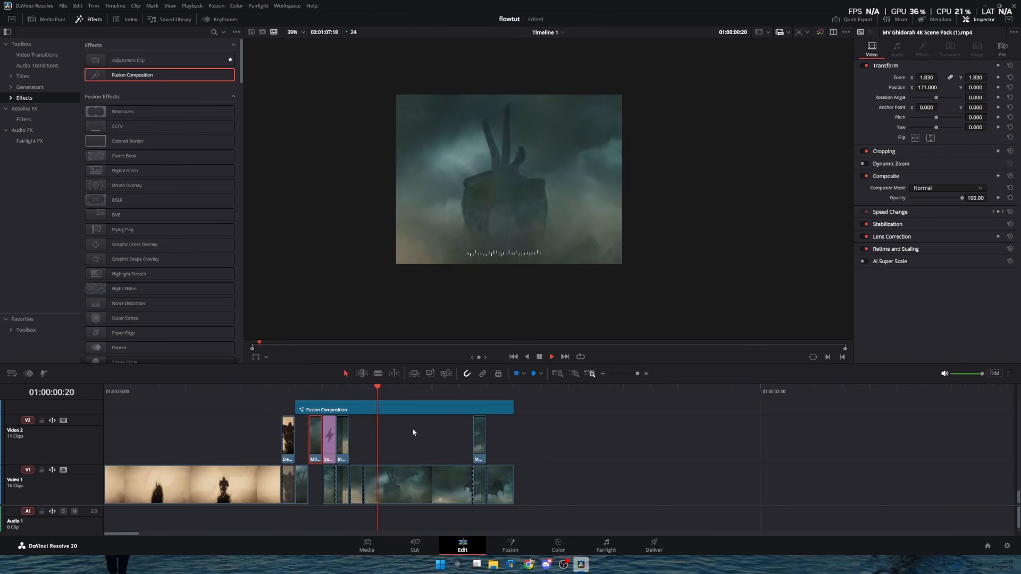
{"action": "key", "text": "space"}
{"action": "left_click", "coordinate": [108, 394]}
{"action": "key", "text": "space"}
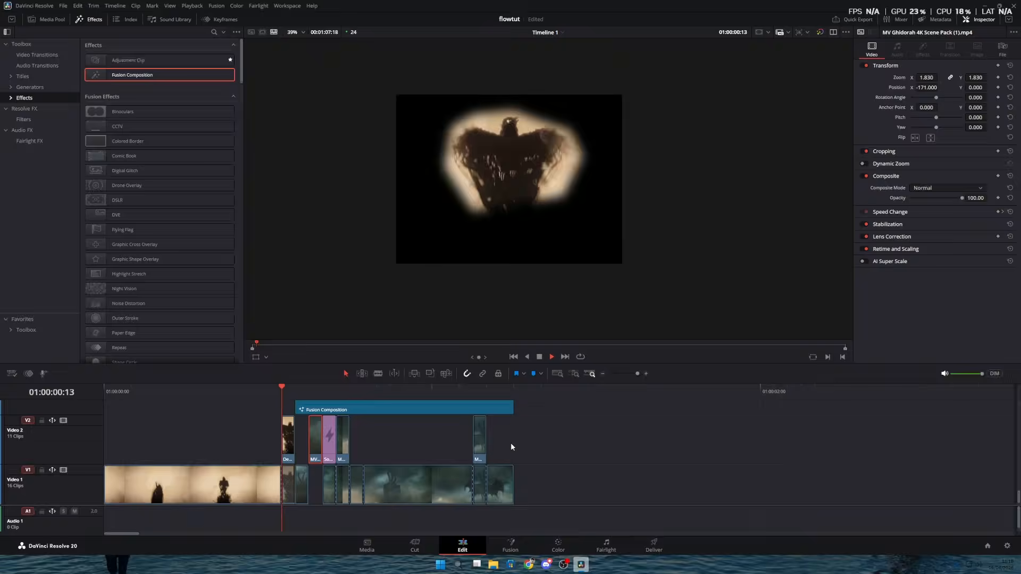
{"action": "left_click_drag", "start_coordinate": [172, 390], "coordinate": [69, 390]}
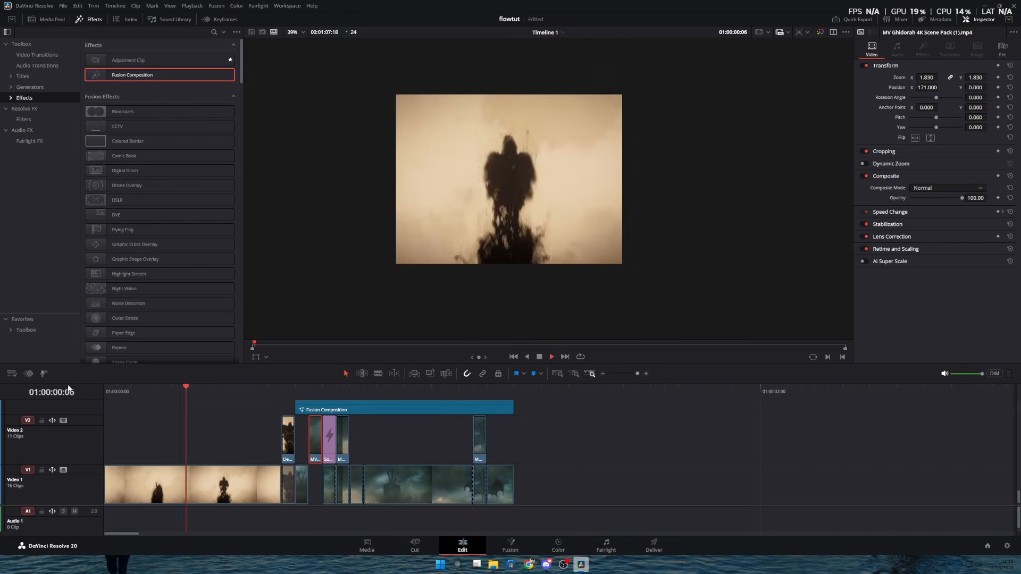
{"action": "key", "text": "space"}
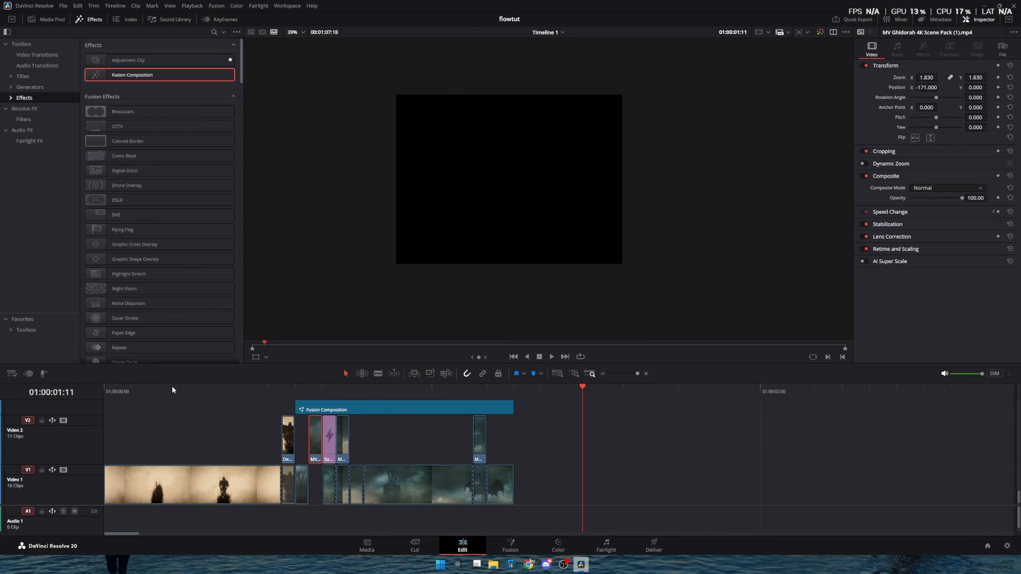
{"action": "key", "text": "Home"}
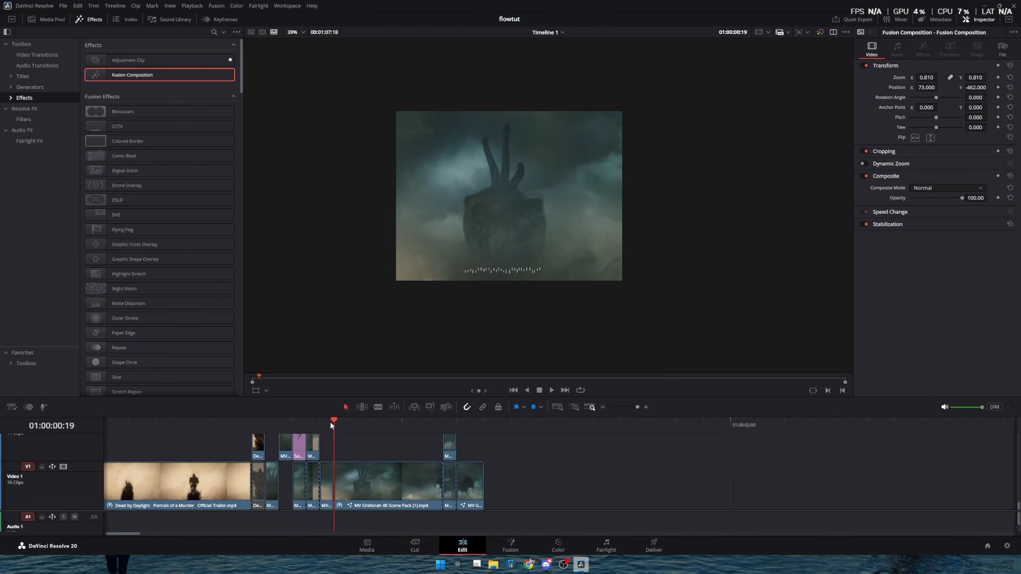
Crop the left side of the long Ghidorah clip on Video 1 by 520.
{"action": "left_click", "coordinate": [198, 420]}
{"action": "left_click", "coordinate": [339, 423]}
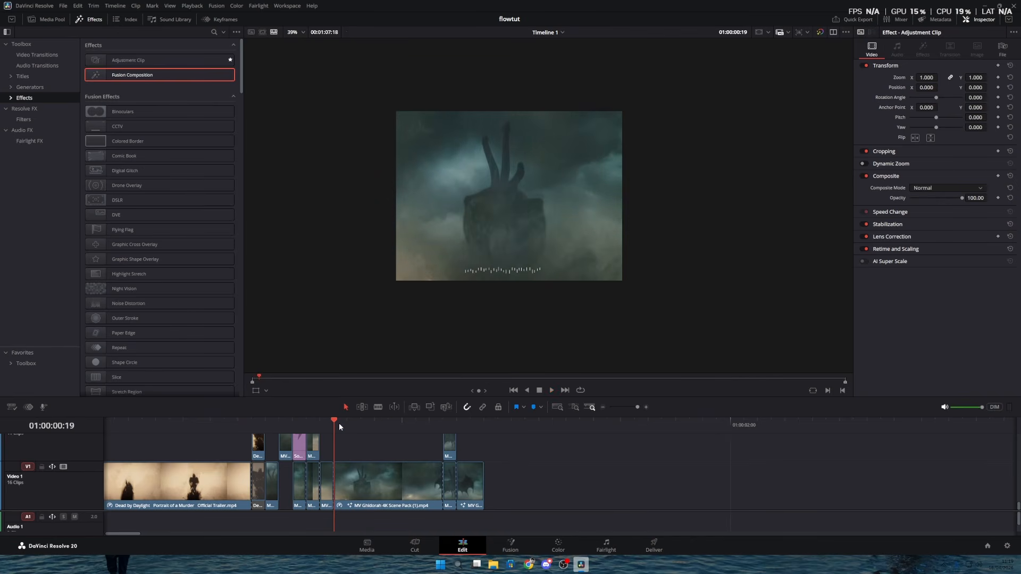
{"action": "left_click", "coordinate": [365, 490]}
{"action": "left_click", "coordinate": [885, 152]}
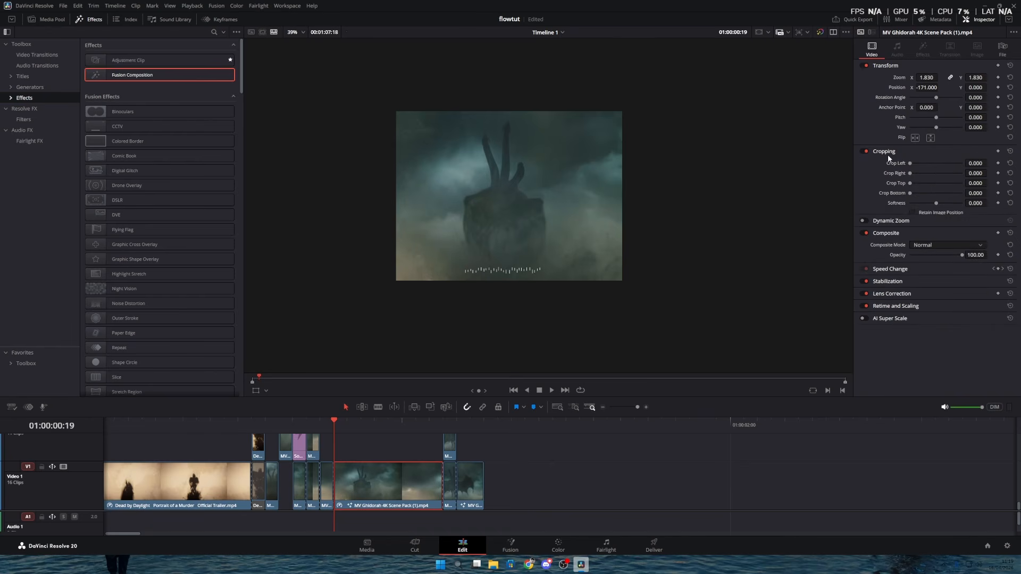
{"action": "left_click_drag", "start_coordinate": [975, 163], "coordinate": [1002, 163]}
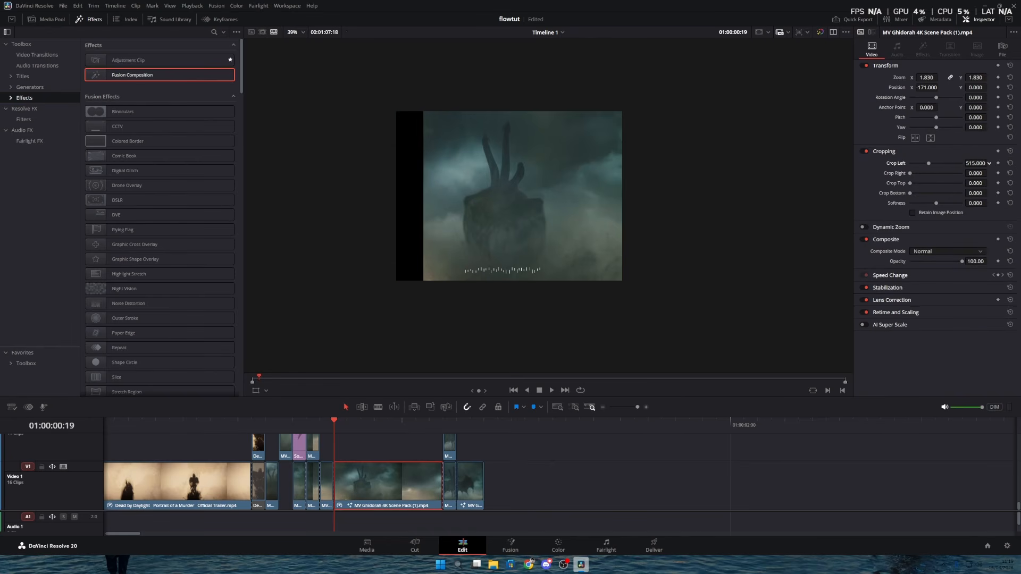
{"action": "left_click", "coordinate": [988, 163]}
{"action": "left_click", "coordinate": [988, 163]}
{"action": "left_click", "coordinate": [989, 163]}
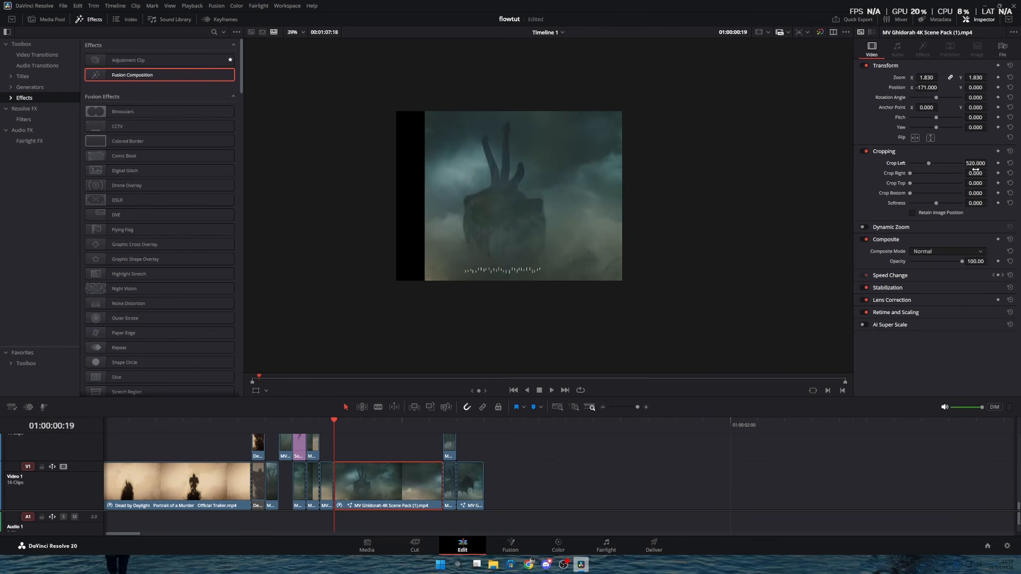
Crop the right side of the same Ghidorah clip by 335 and play back the edit.
{"action": "left_click_drag", "start_coordinate": [974, 170], "coordinate": [1006, 171]}
{"action": "left_click_drag", "start_coordinate": [289, 431], "coordinate": [142, 432]}
{"action": "key", "text": "space"}
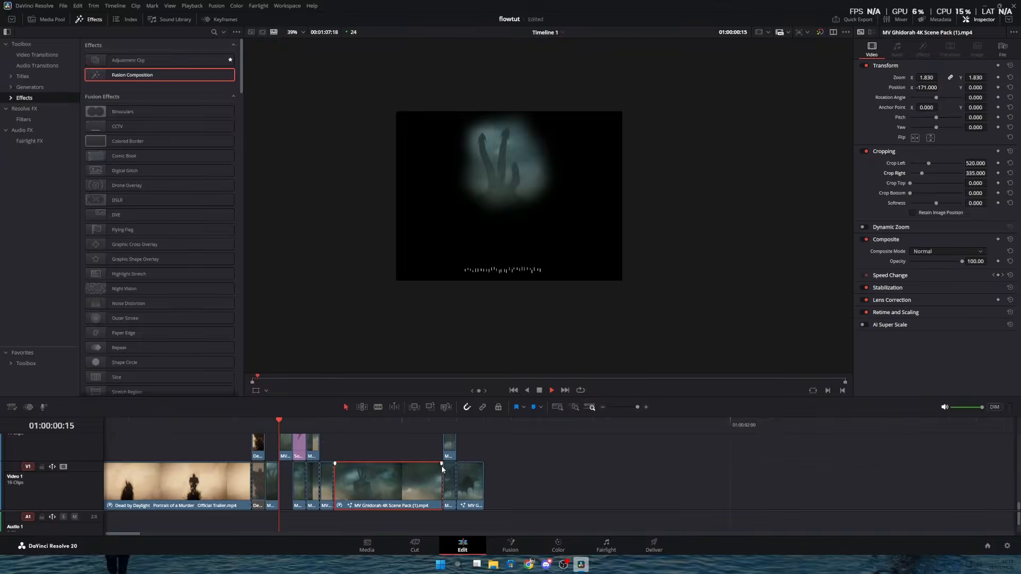
{"action": "key", "text": "space"}
{"action": "left_click_drag", "start_coordinate": [449, 430], "coordinate": [118, 425]}
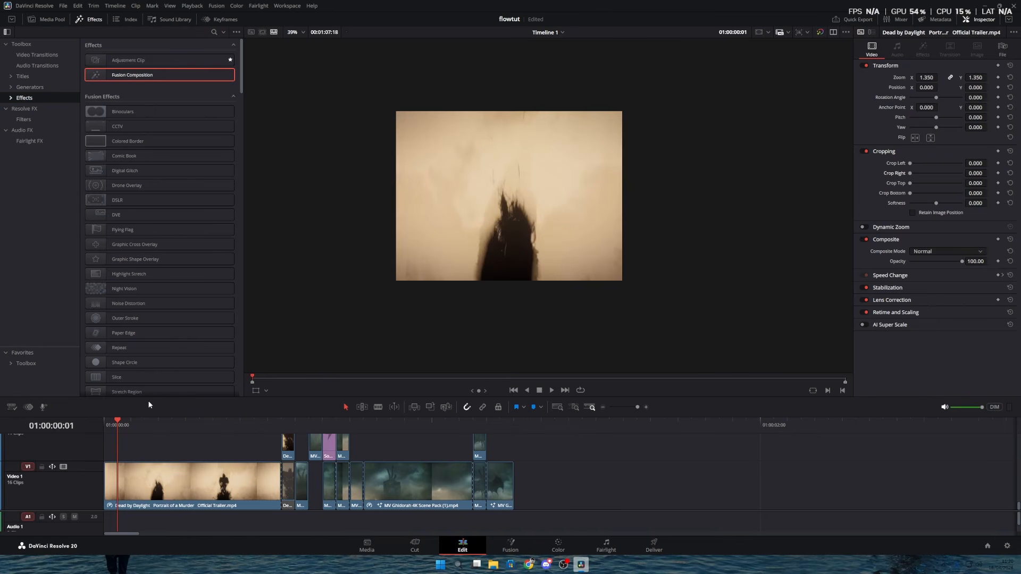